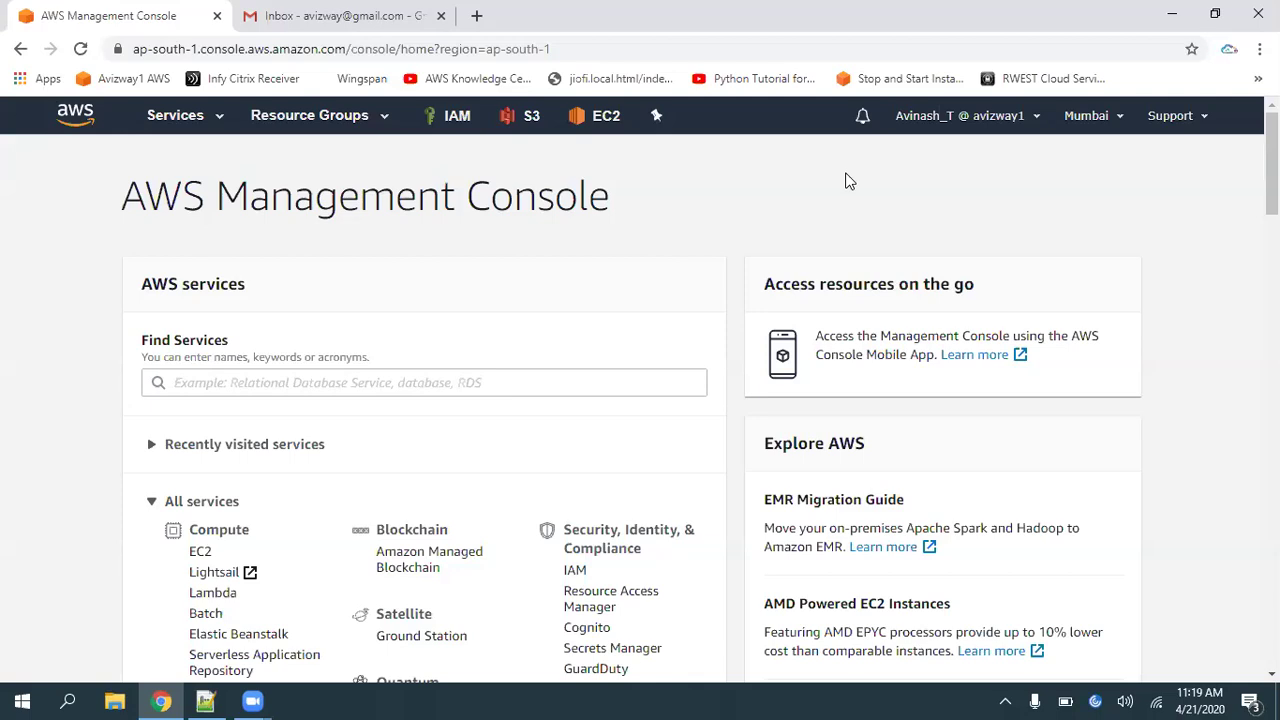
Start an EC2 launch with Amazon Linux 2 on t2.micro, keeping default details and storage
click(200, 552)
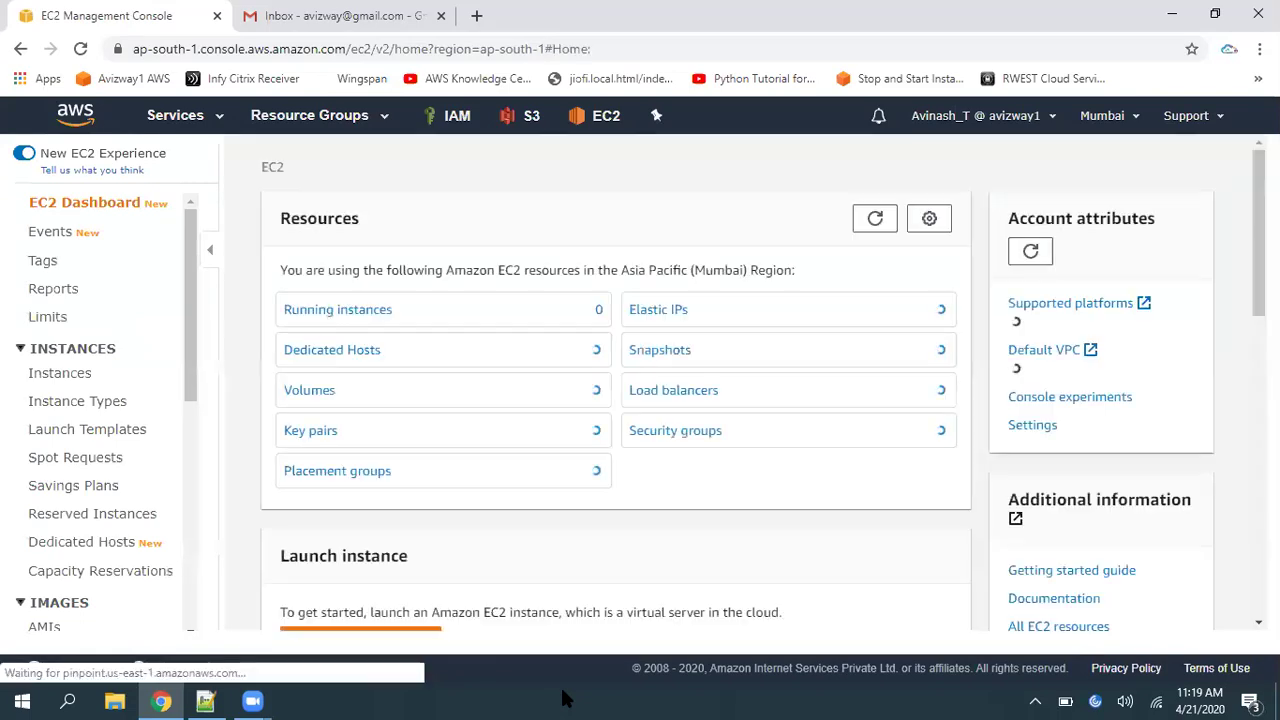
click(343, 311)
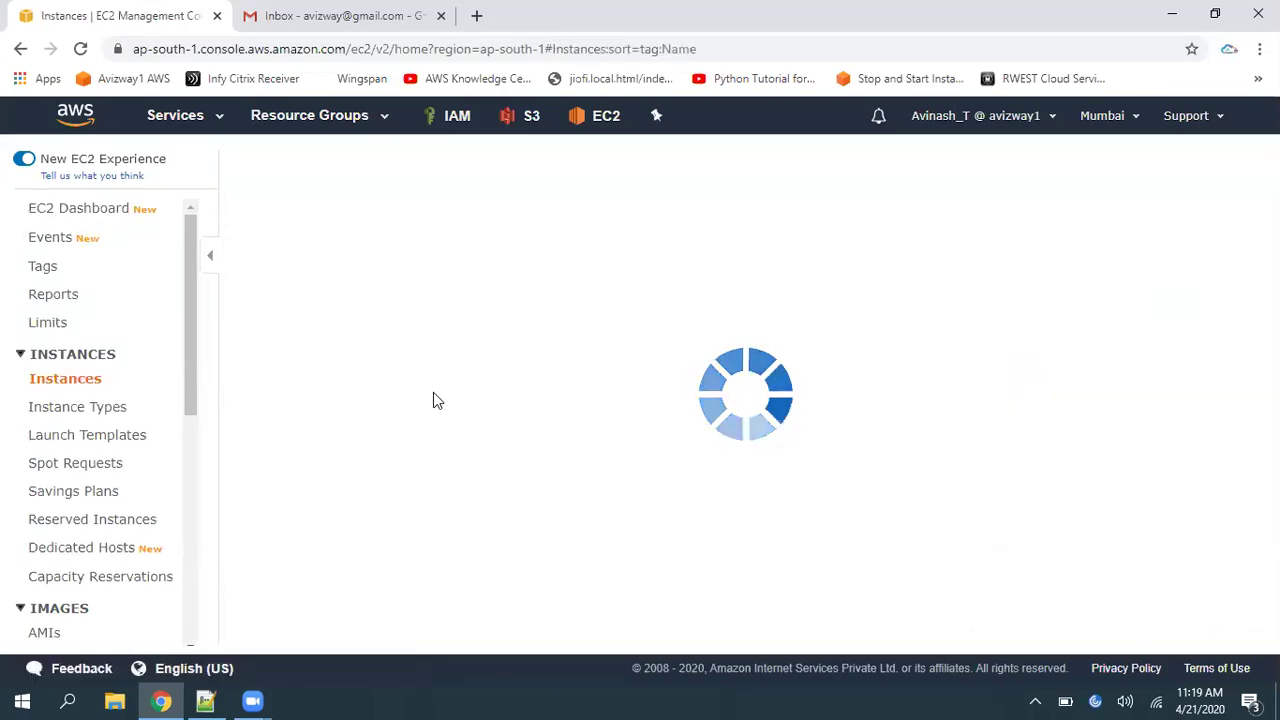
click(282, 167)
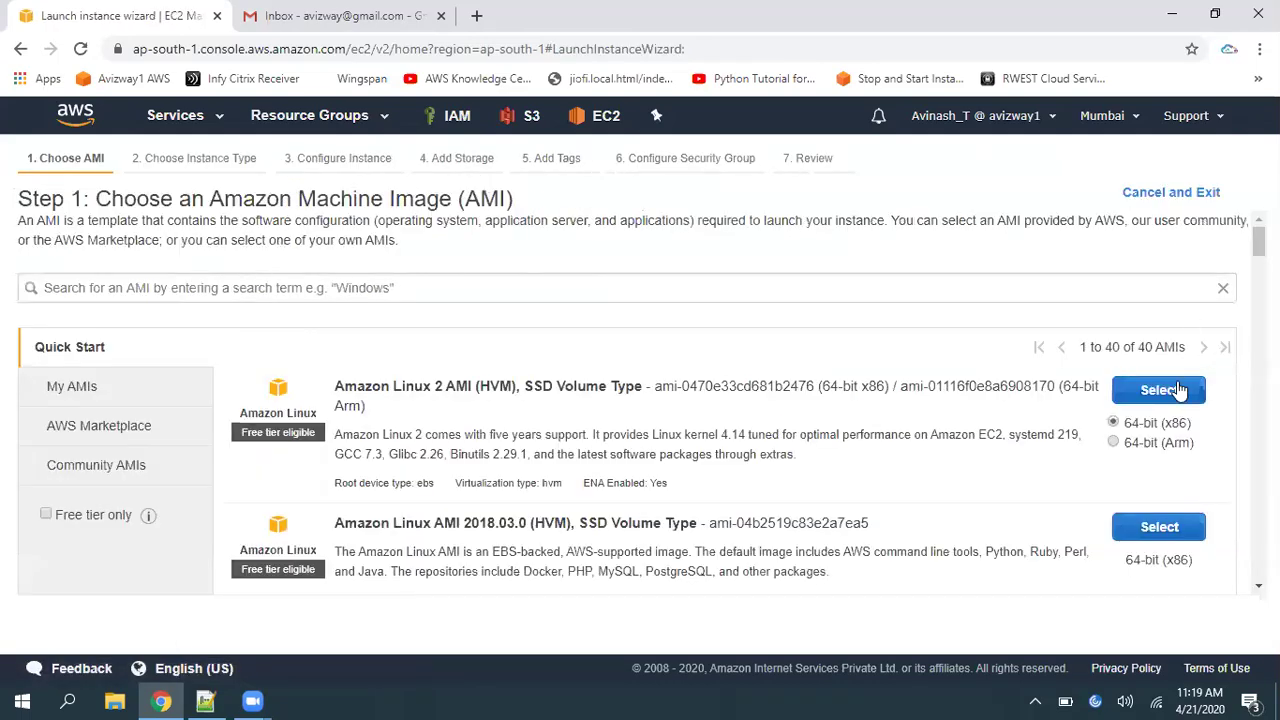
click(1160, 390)
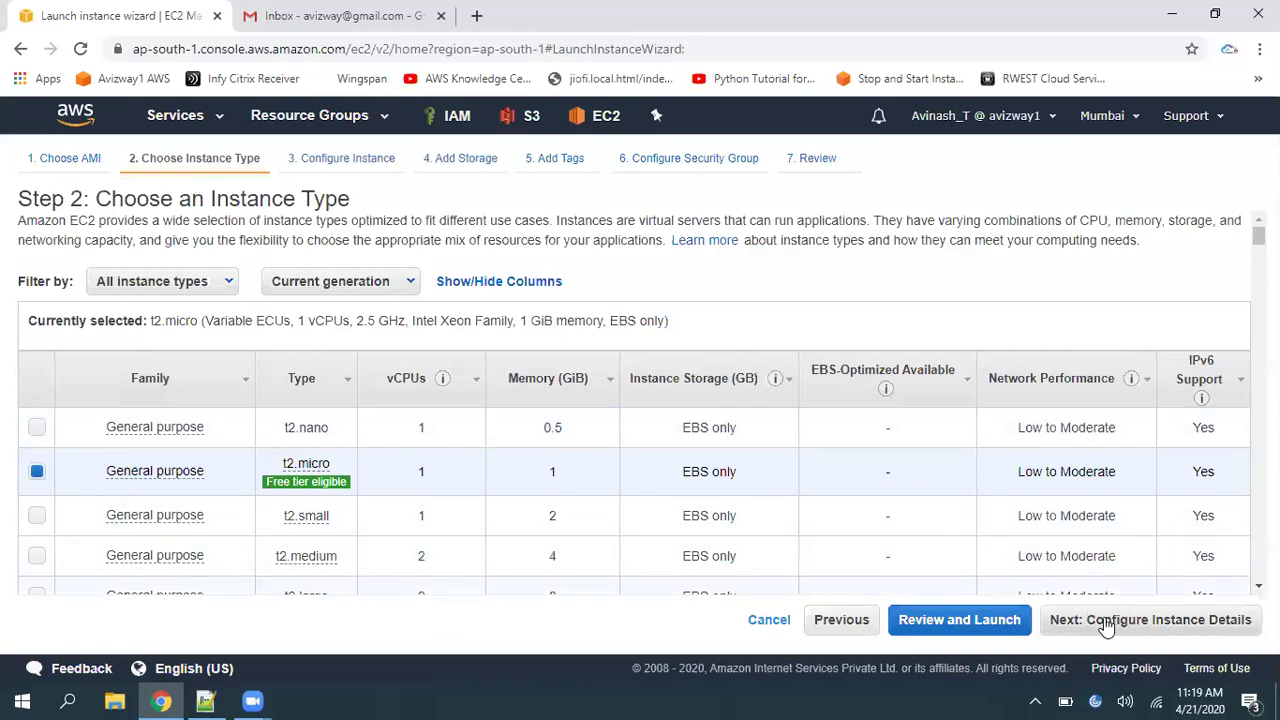
click(1094, 620)
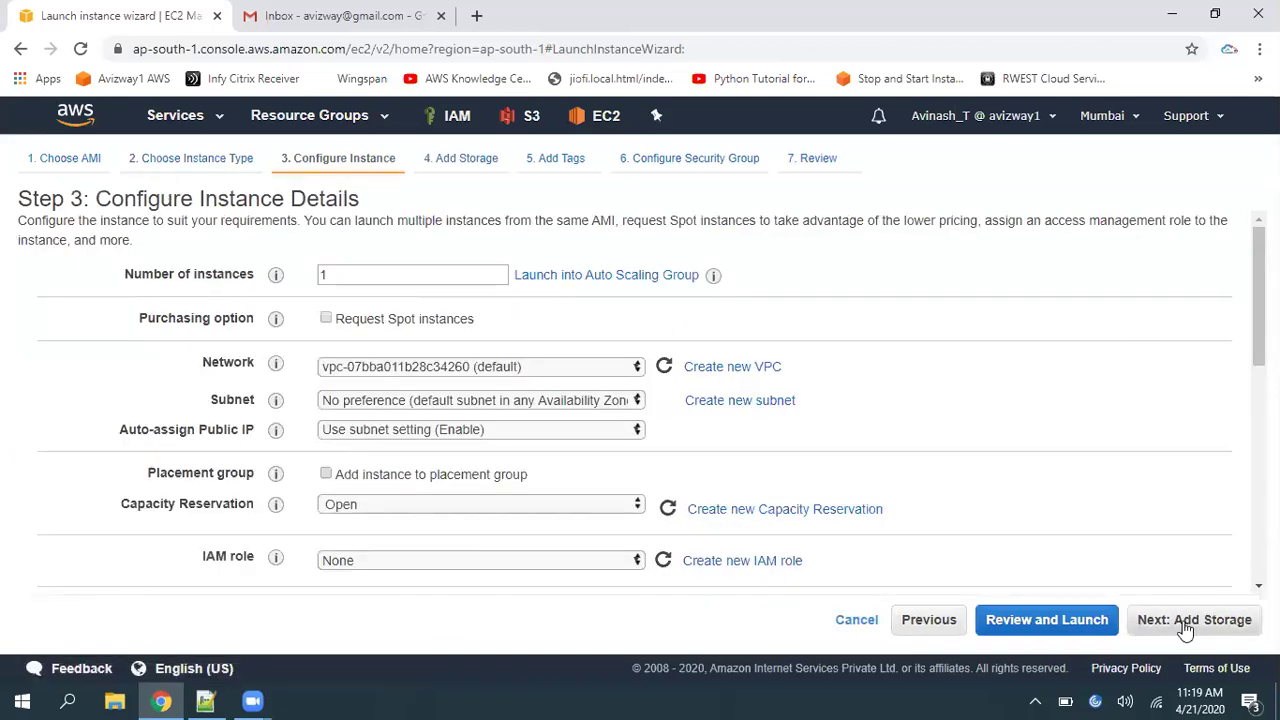
click(1186, 624)
click(1190, 620)
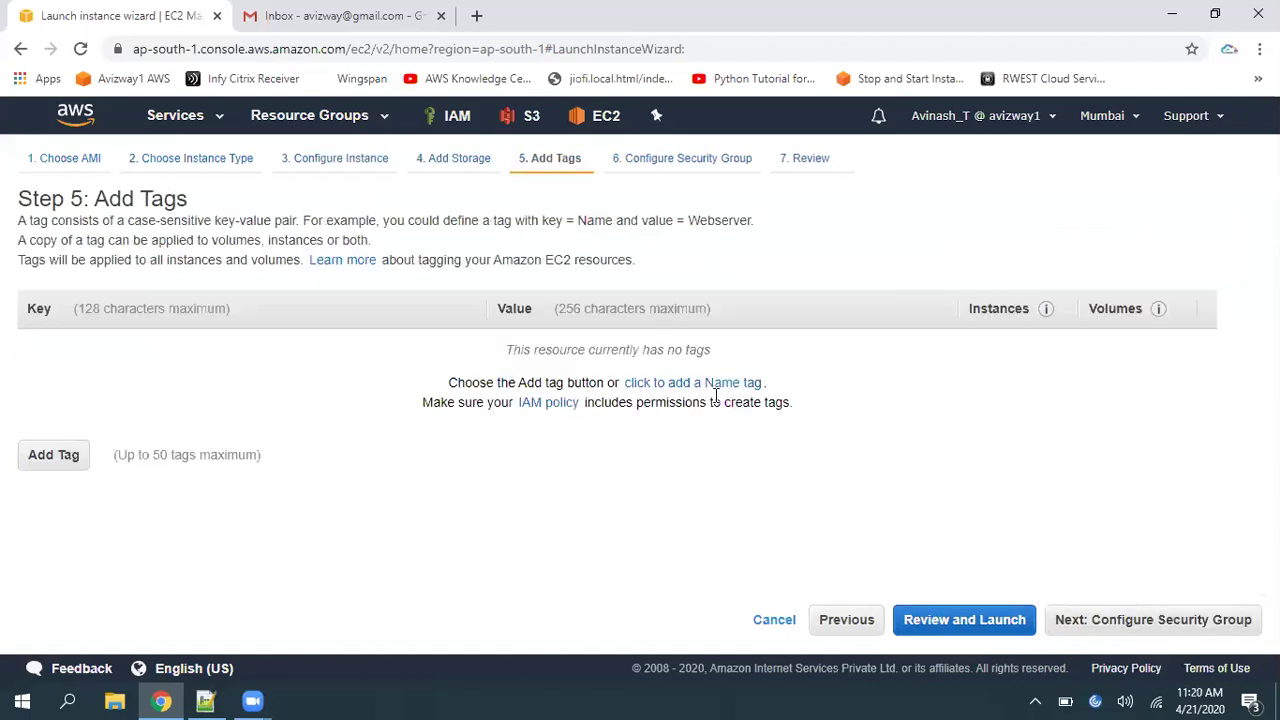
Tag the instance 'Alert Lab', keep a new SSH security group, and launch to the key pair options
click(740, 387)
text(Alert Lab)
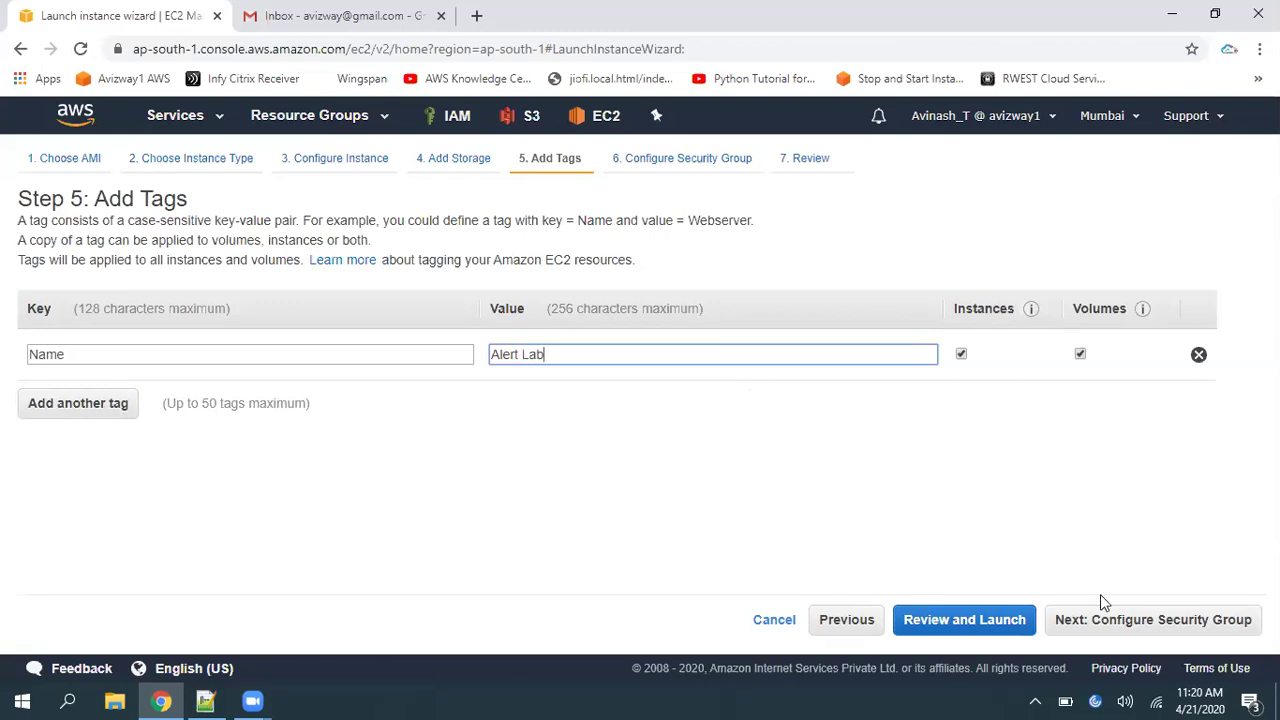
click(1100, 600)
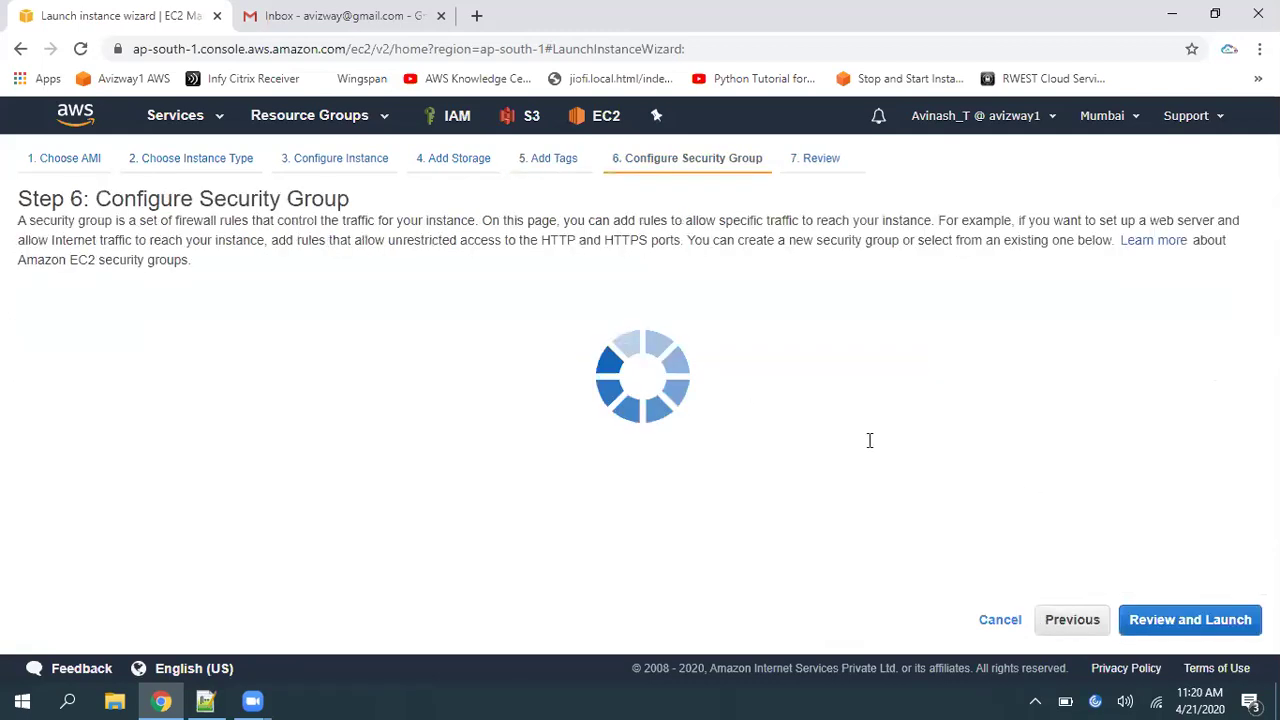
click(428, 314)
click(420, 288)
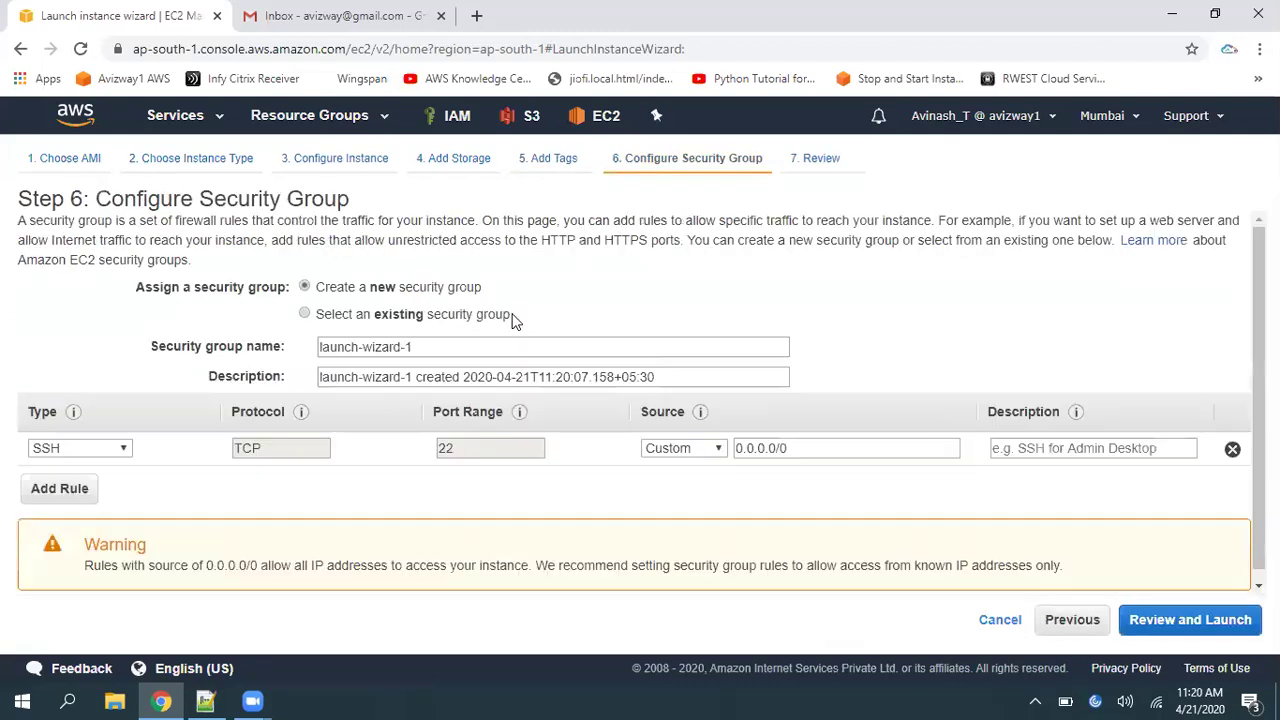
click(1190, 620)
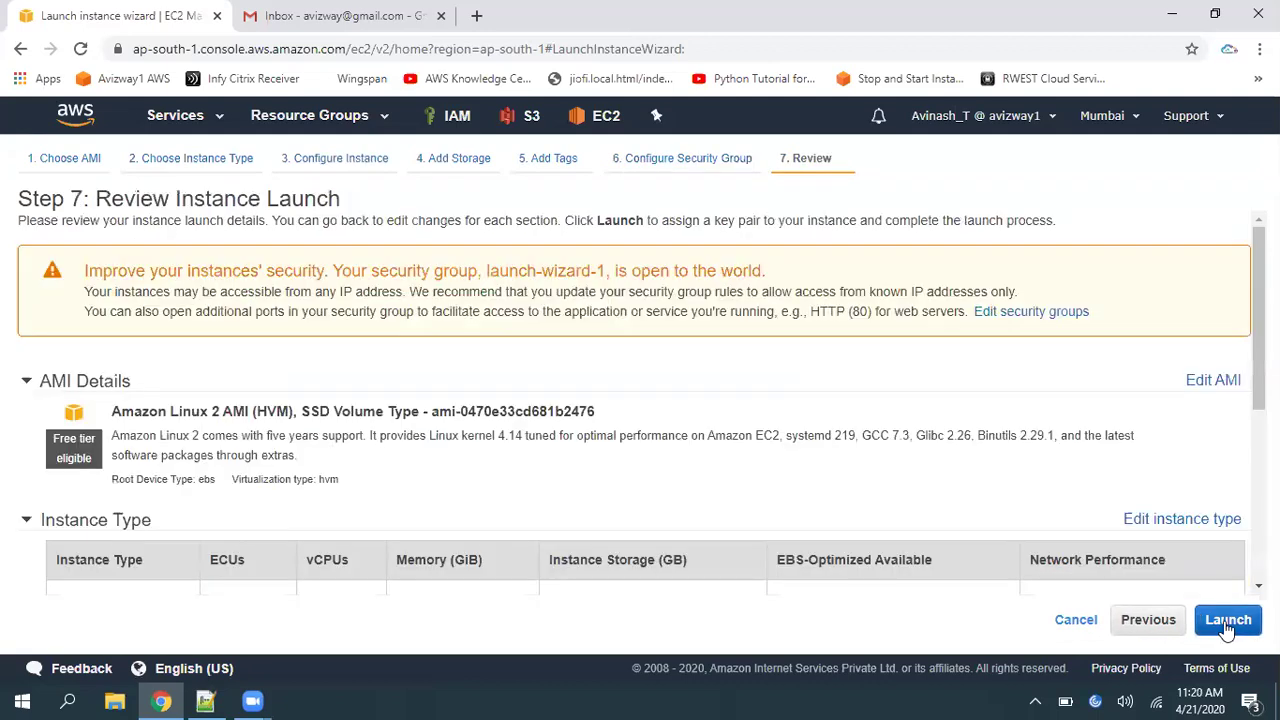
click(1228, 619)
click(455, 422)
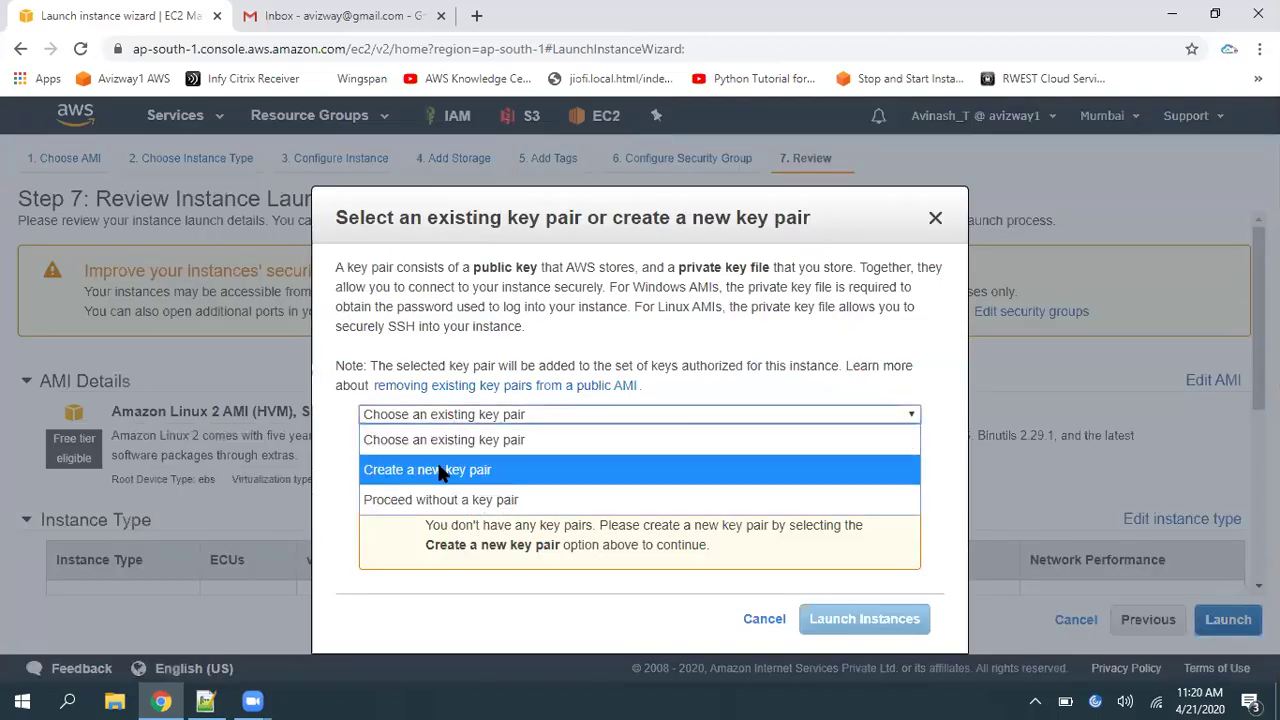
Create and download key pair TestKP, launch the instance, and view the instances list
click(443, 469)
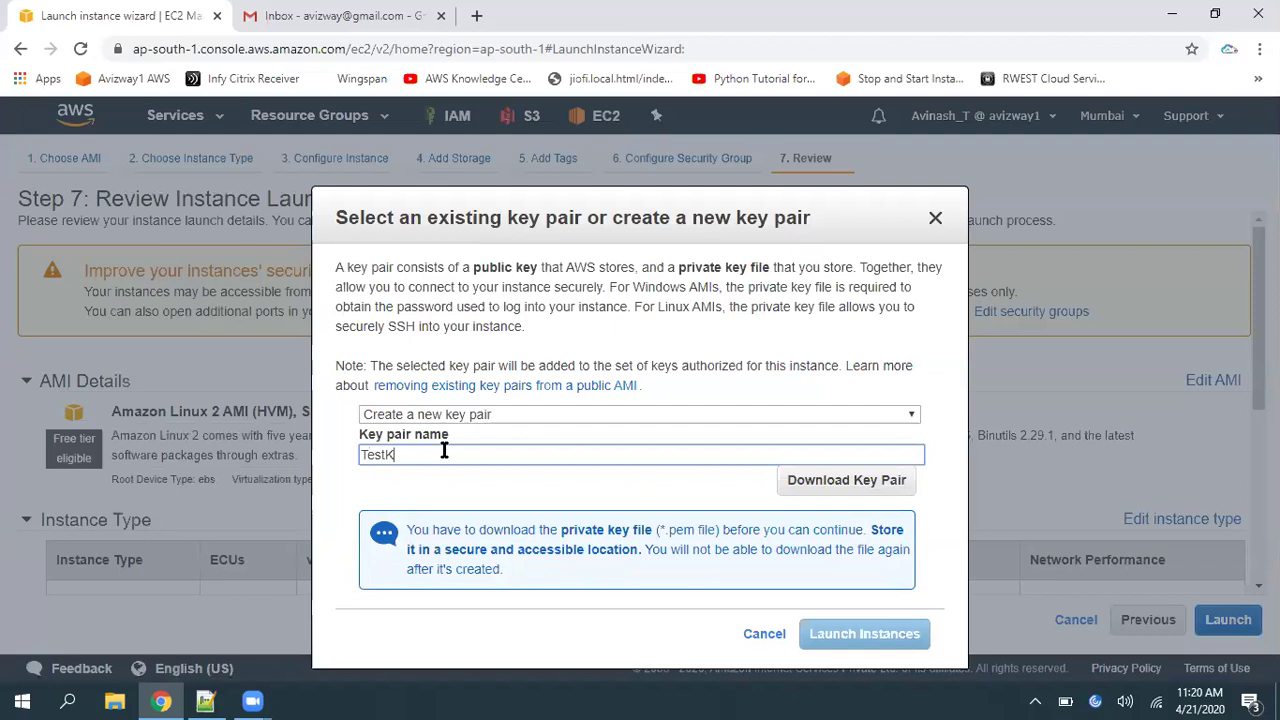
click(846, 482)
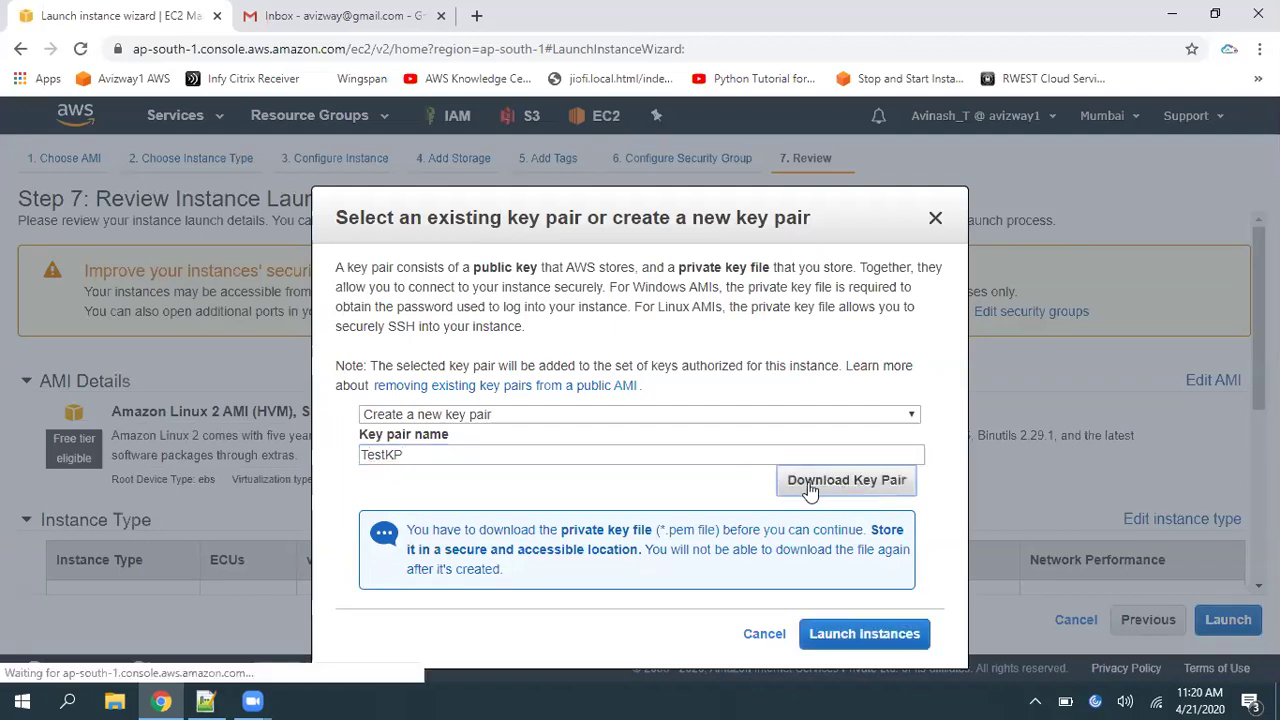
click(868, 634)
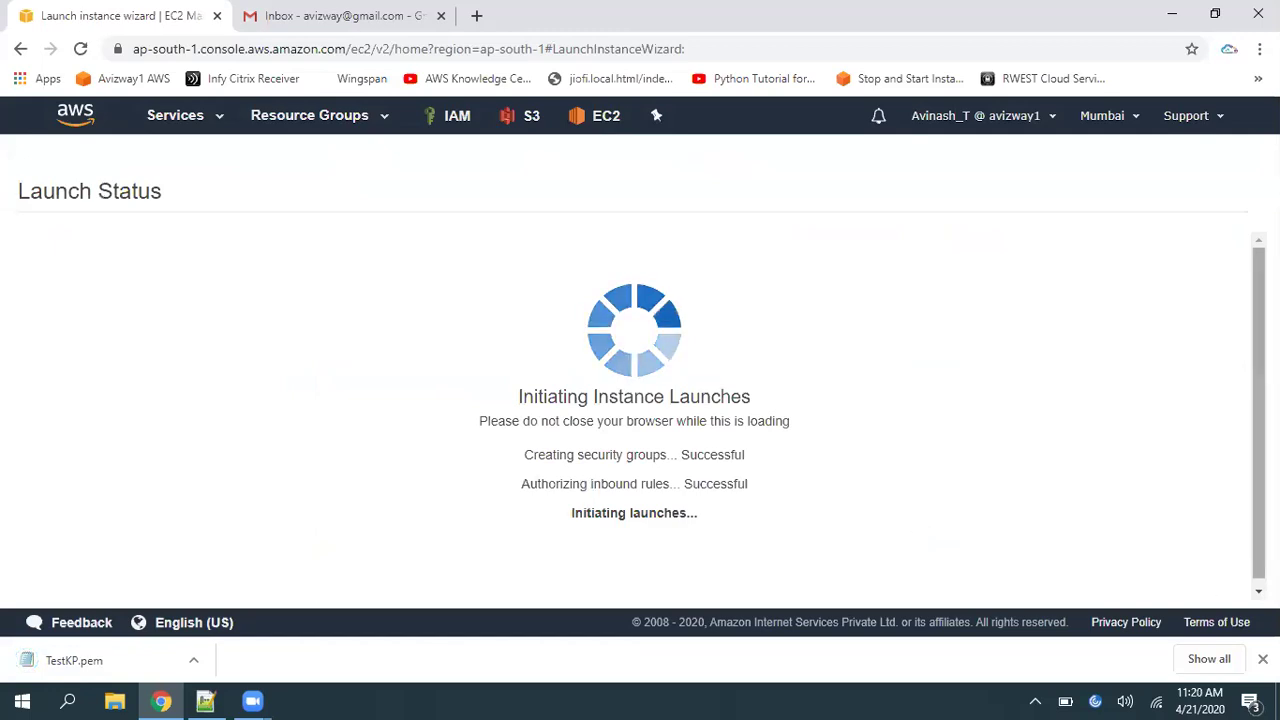
scroll(640, 420, down, 3)
click(1186, 583)
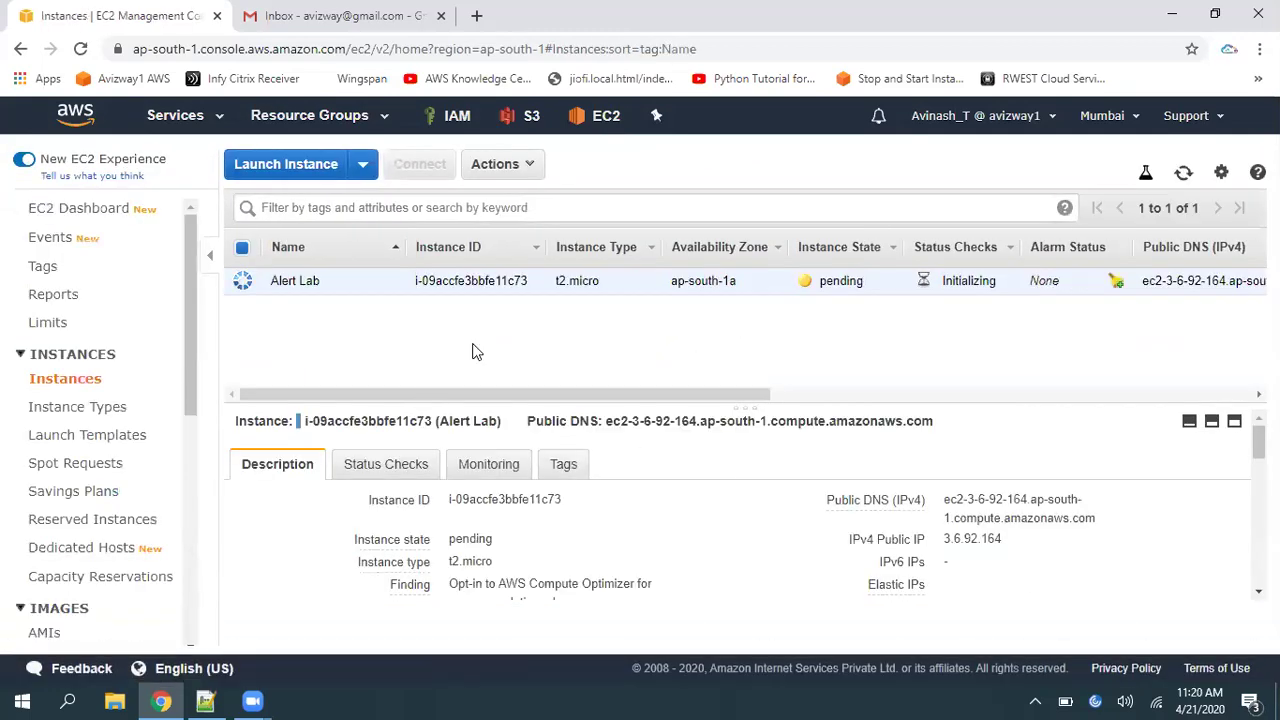
Refresh the instance list until Alert Lab is running, then open the console home in a new tab
click(1182, 174)
click(1183, 173)
click(1183, 173)
double_click(841, 281)
click(840, 320)
click(1183, 172)
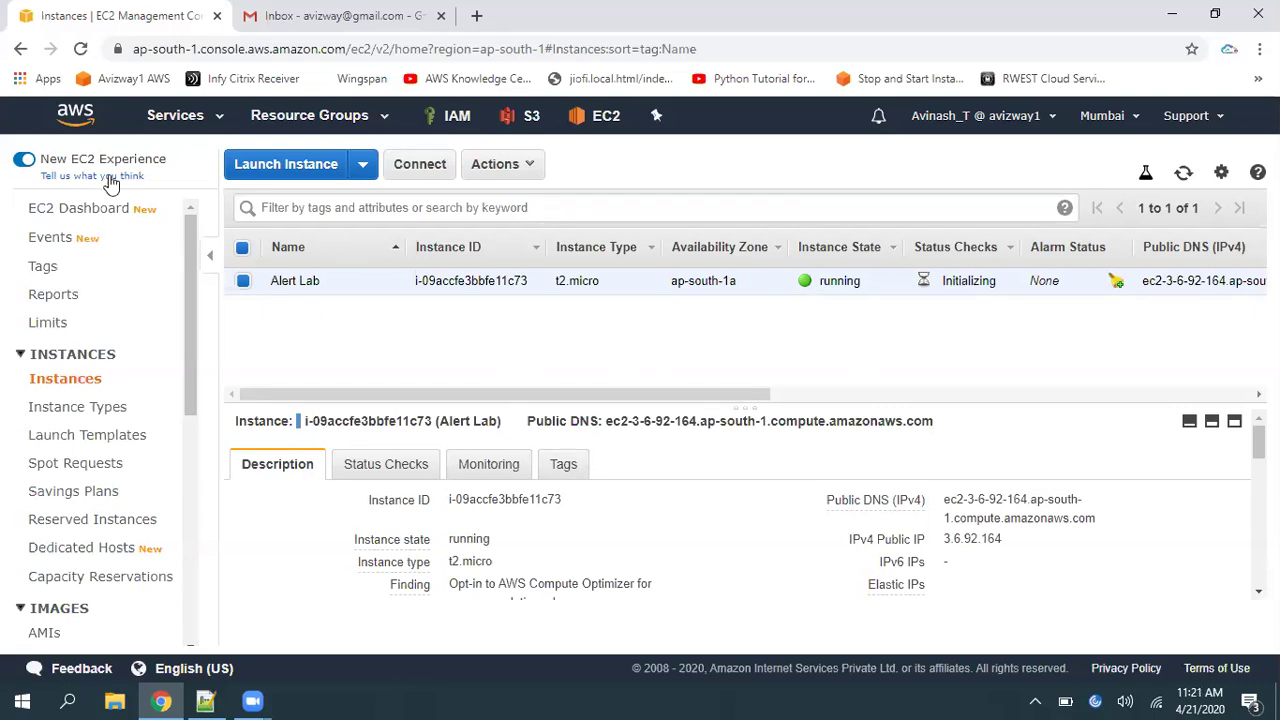
middle_click(78, 124)
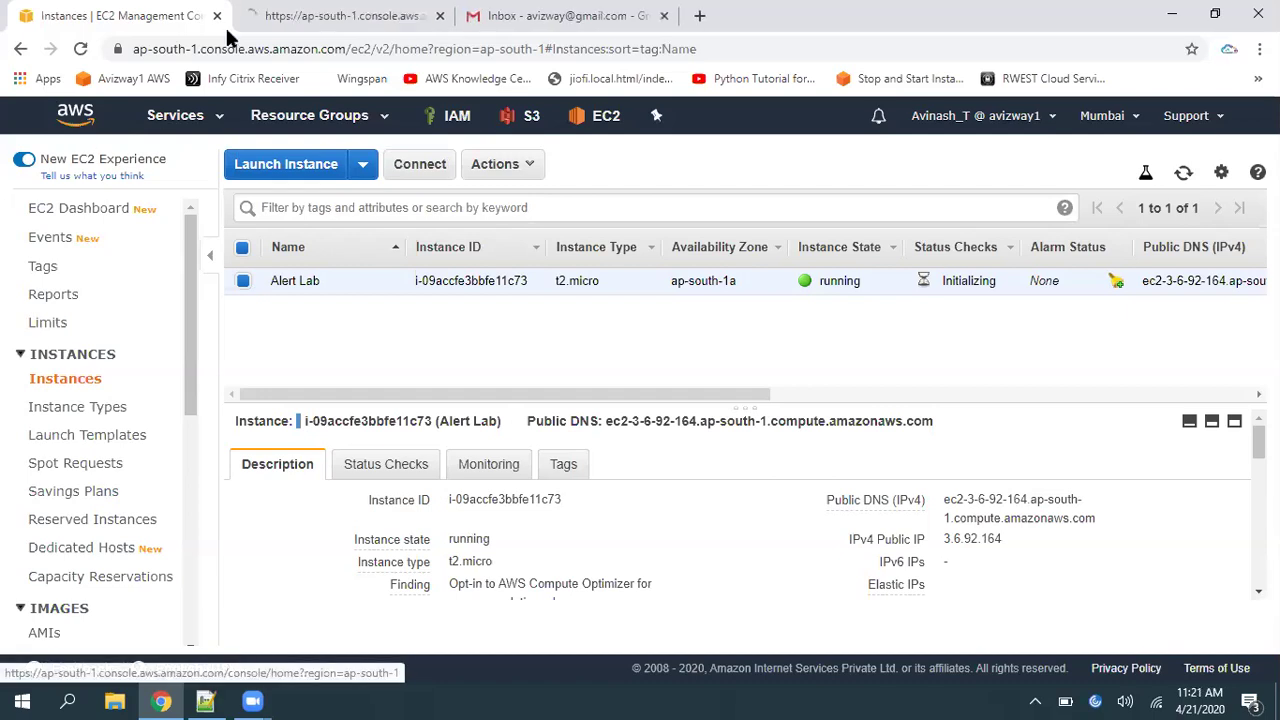
In the new tab, go to Simple Notification Service topics and start a new topic
click(283, 12)
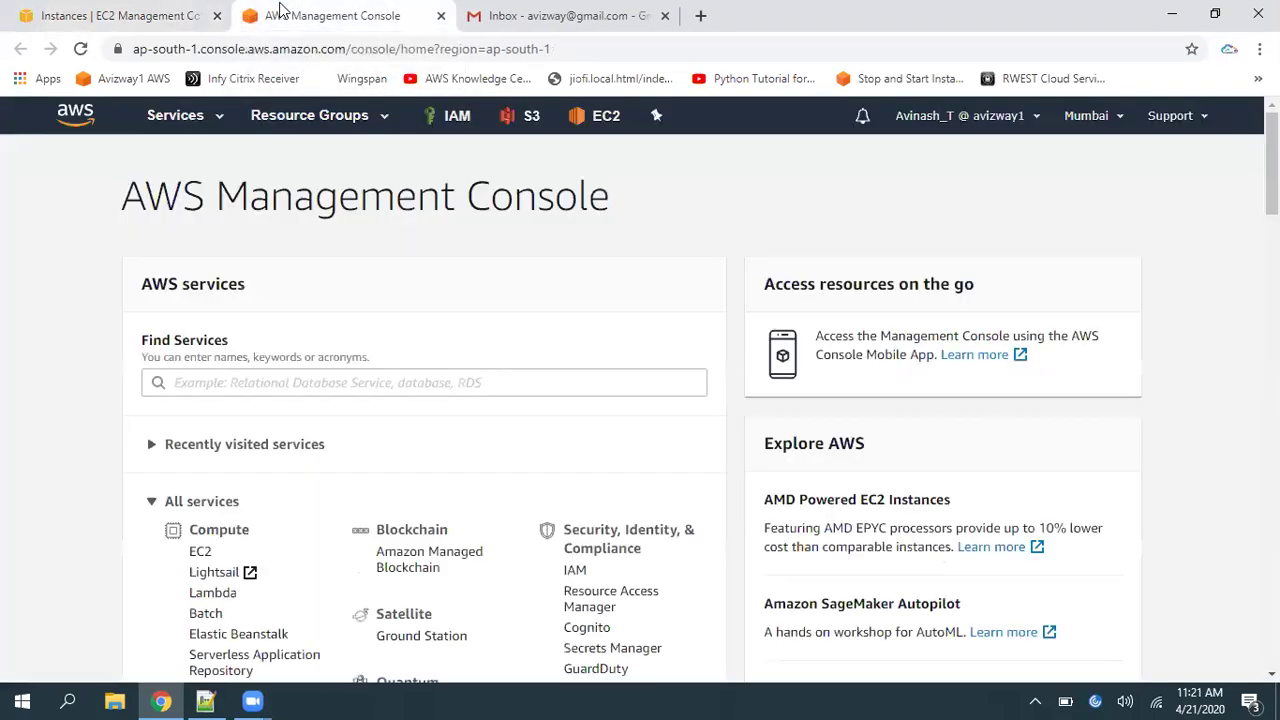
scroll(952, 152, down, 8)
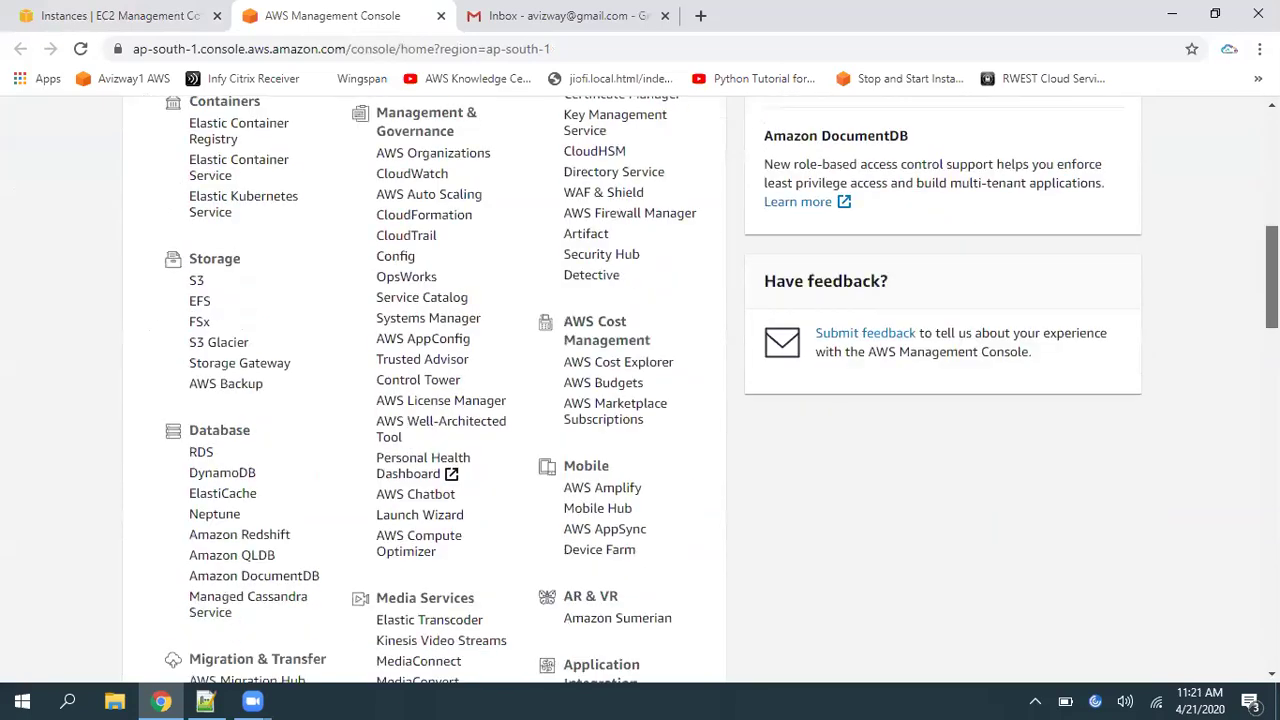
scroll(654, 388, down, 2)
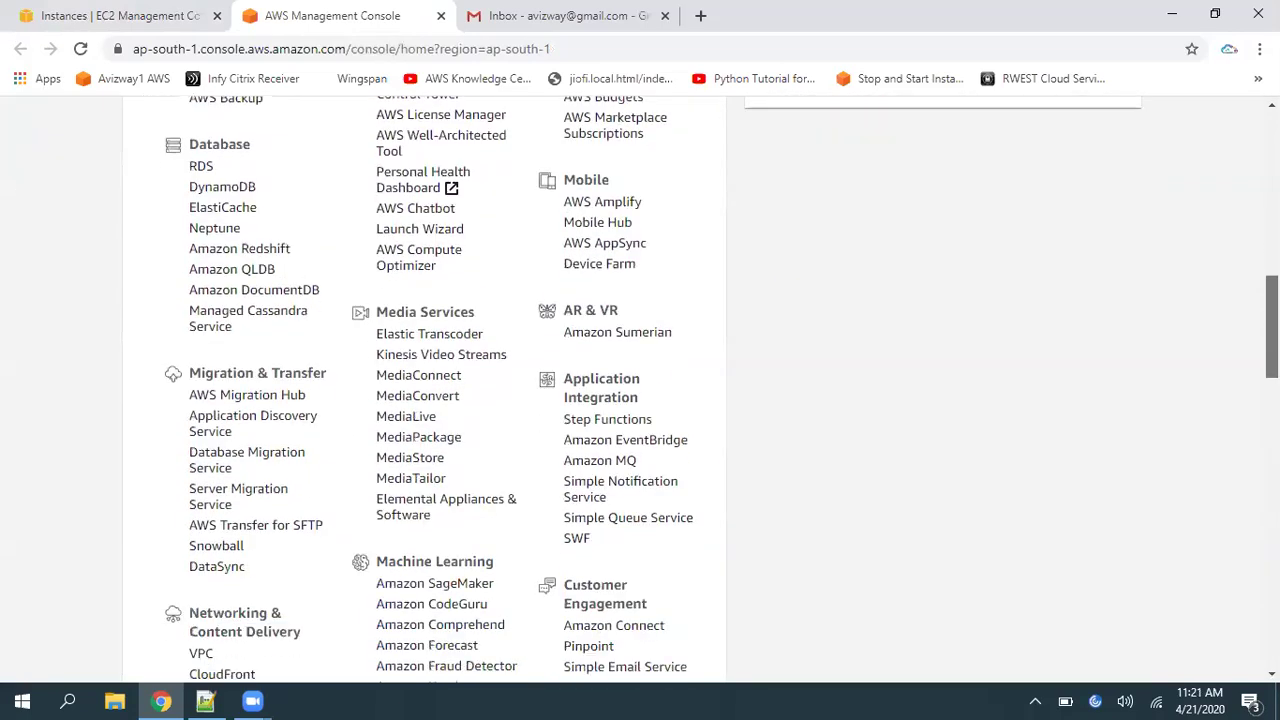
triple_click(612, 381)
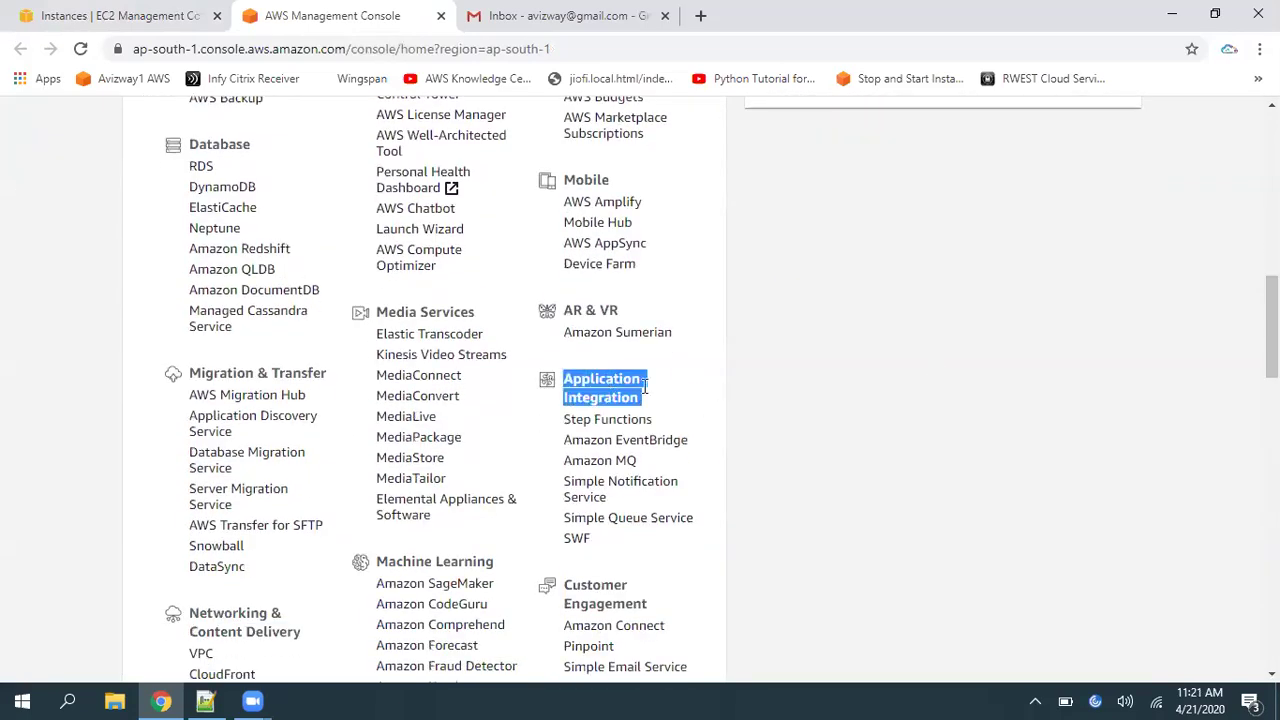
click(652, 490)
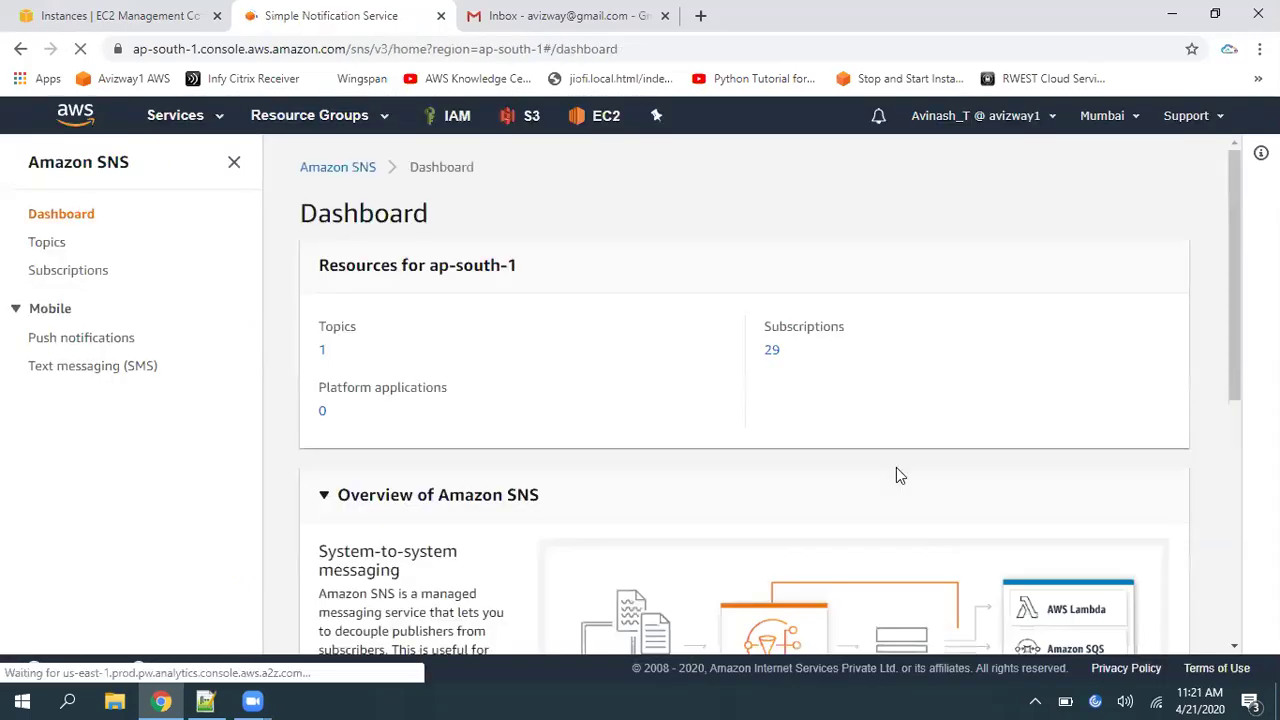
click(48, 246)
click(1110, 236)
Name the topic InstanceAlert with display name 'Instance Alert' and create it
click(281, 347)
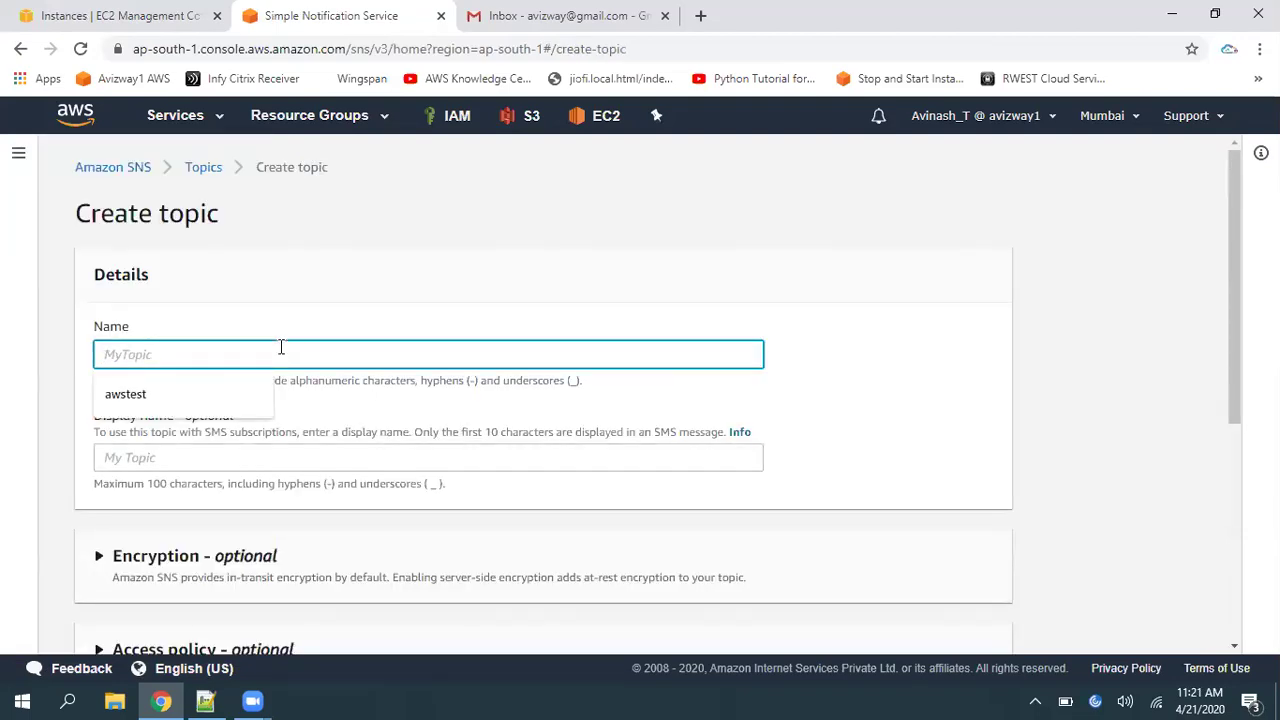
text(InstanceAlert)
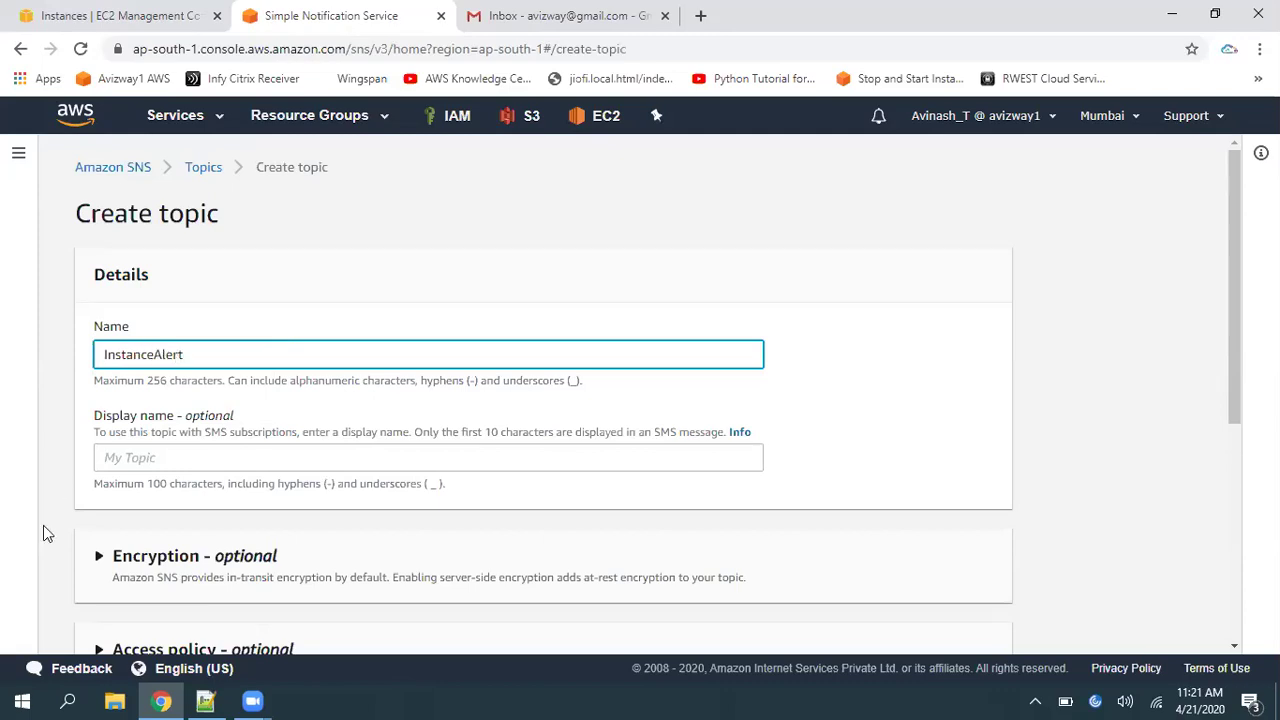
click(190, 460)
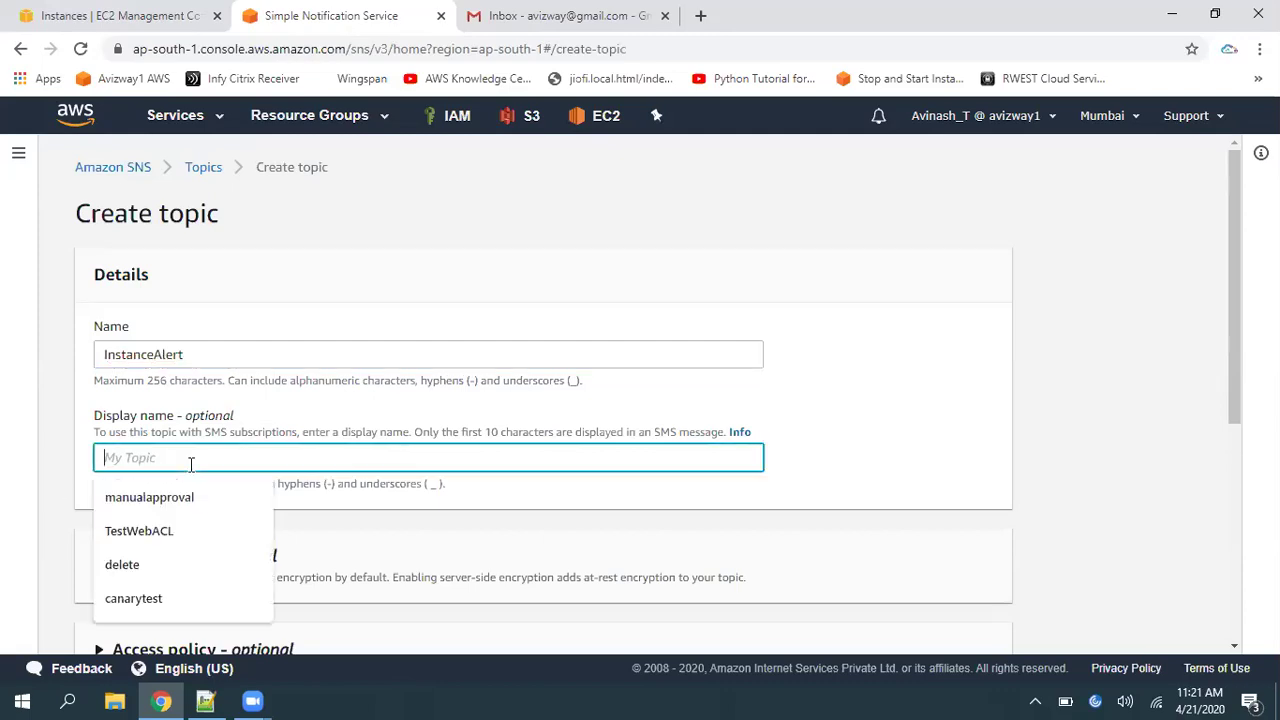
text(Instance Alert)
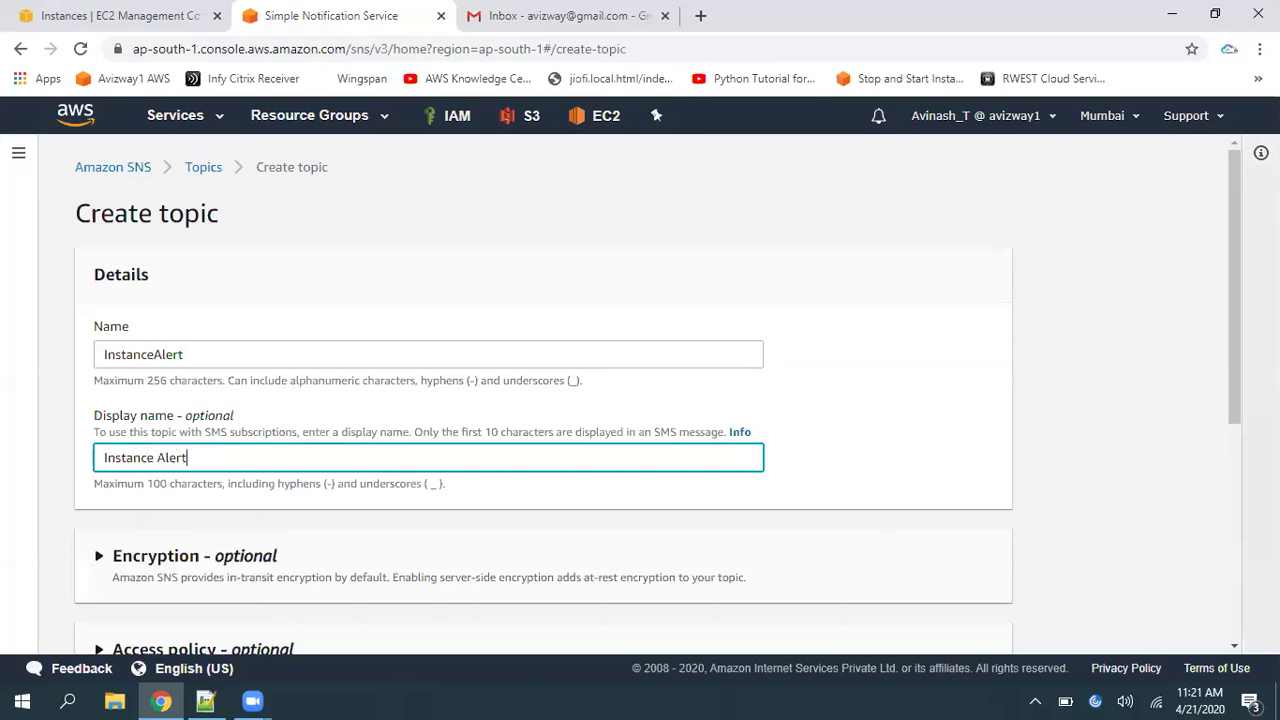
click(1233, 290)
drag(1235, 290, 1237, 516)
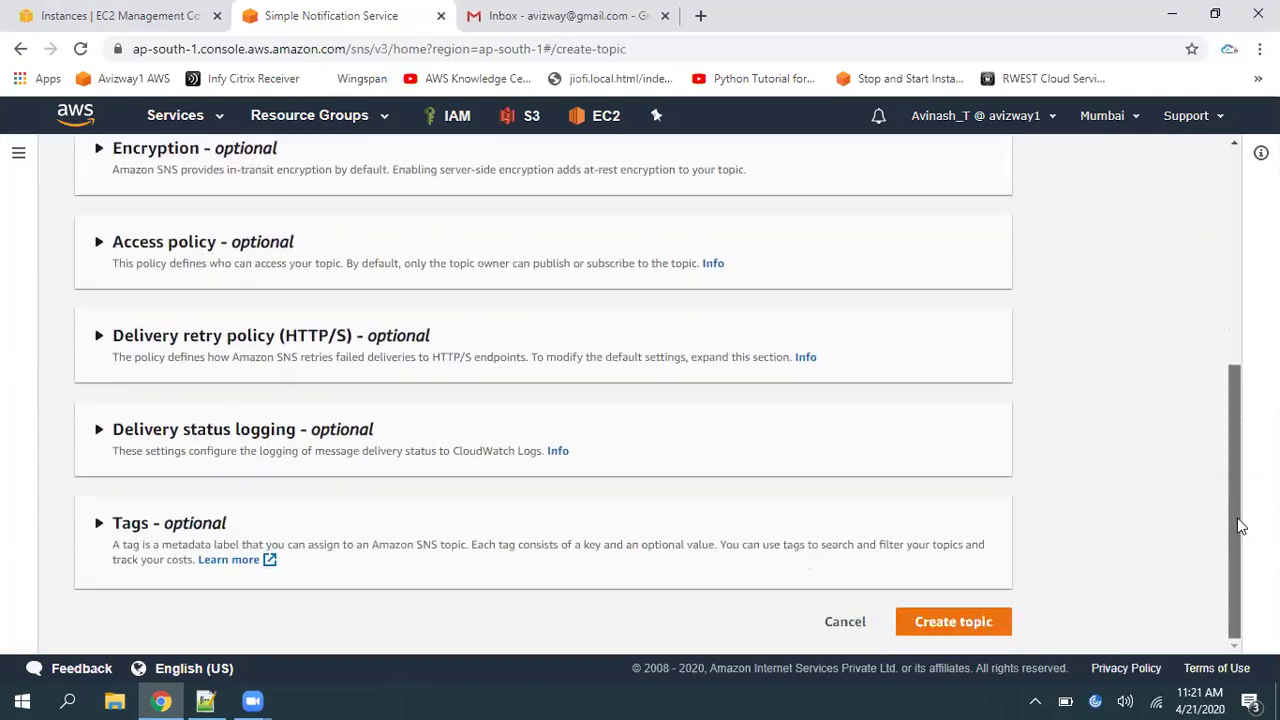
click(955, 622)
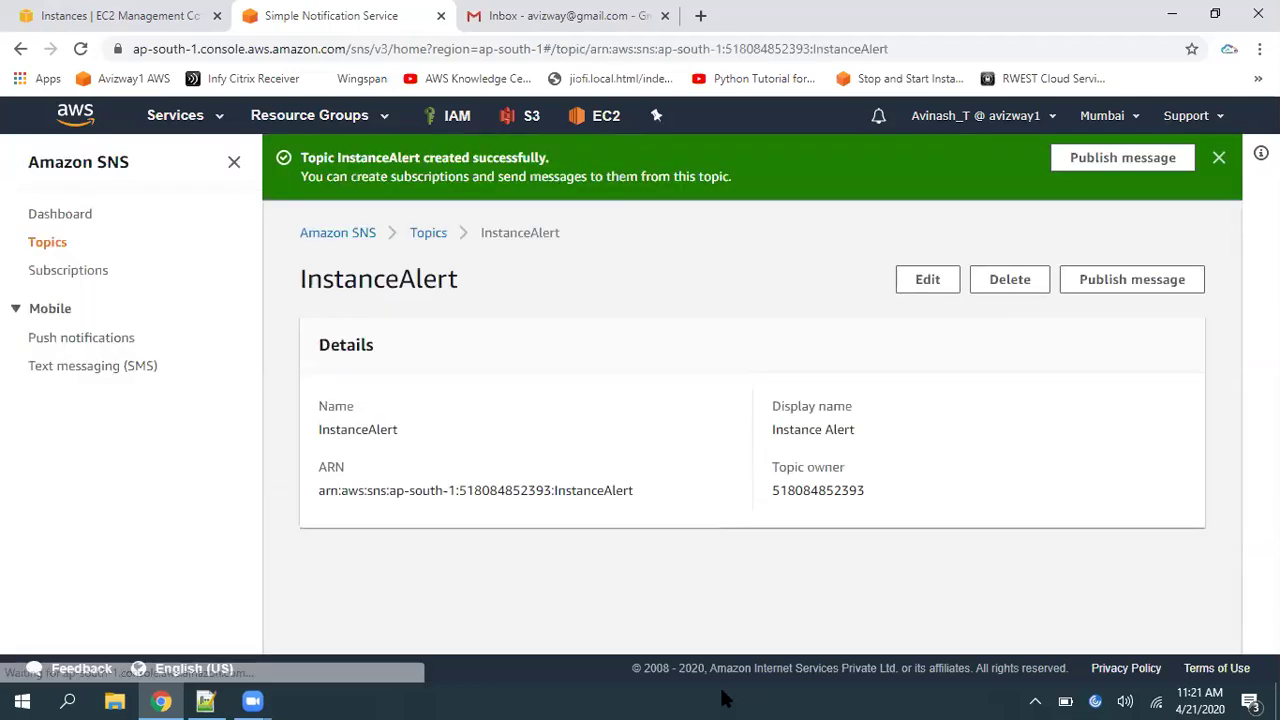
Start a subscription on the InstanceAlert topic, which shows no subscriptions yet
drag(1227, 334, 1225, 506)
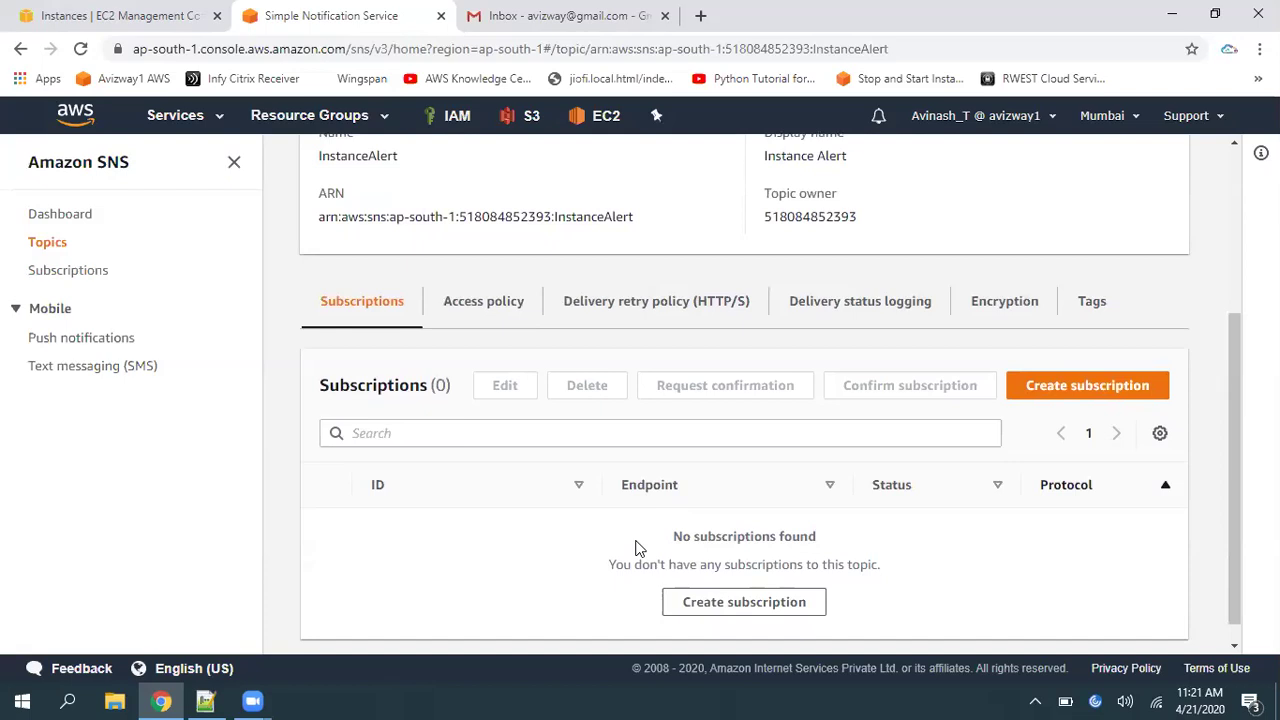
drag(640, 549, 860, 551)
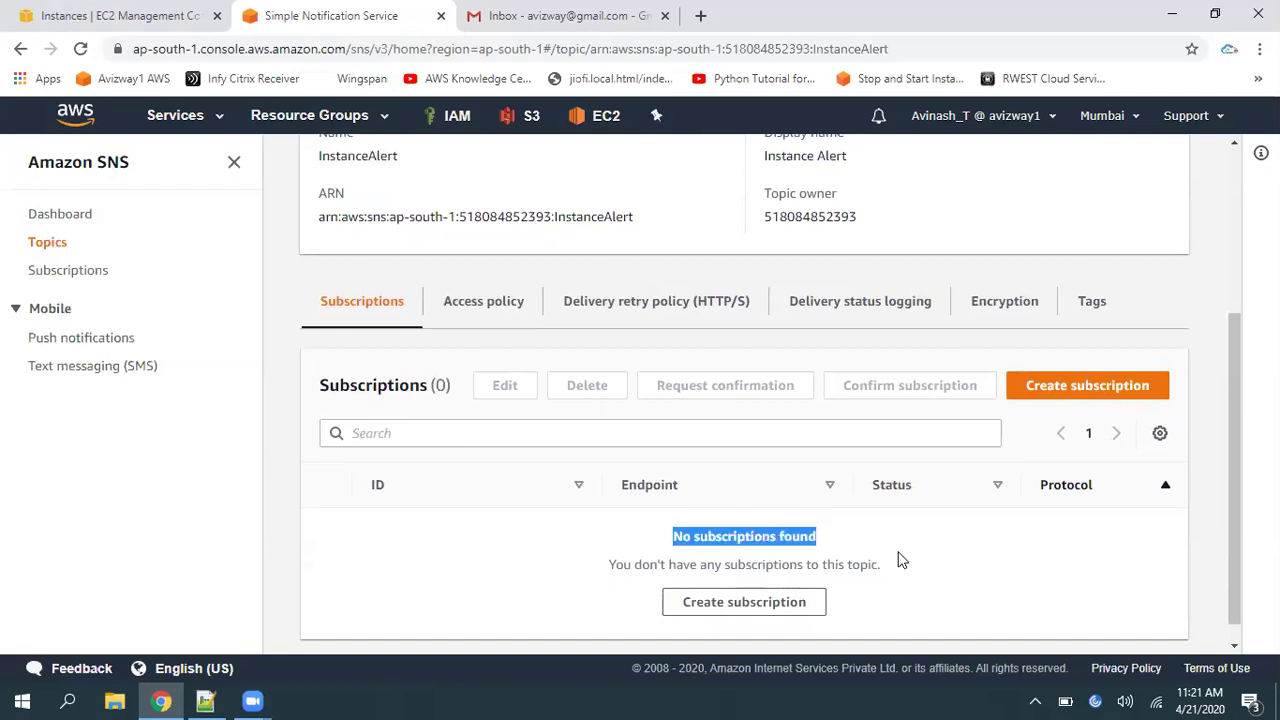
click(898, 560)
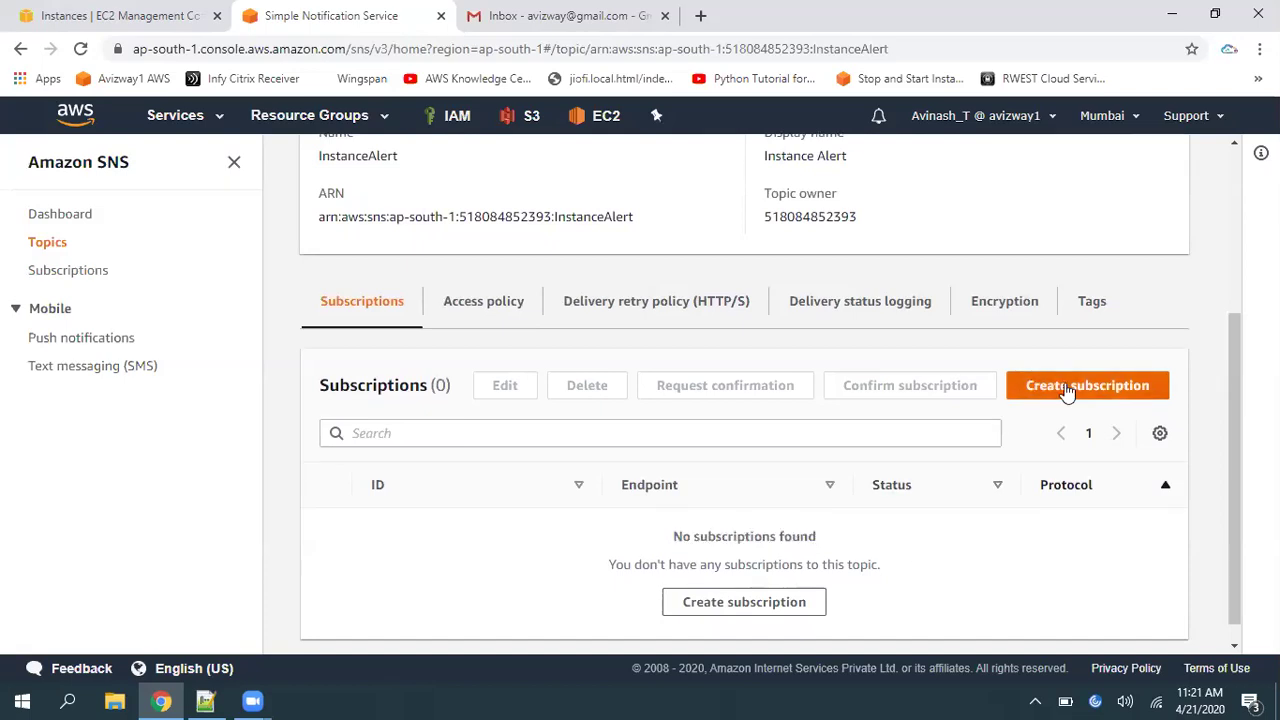
click(1066, 389)
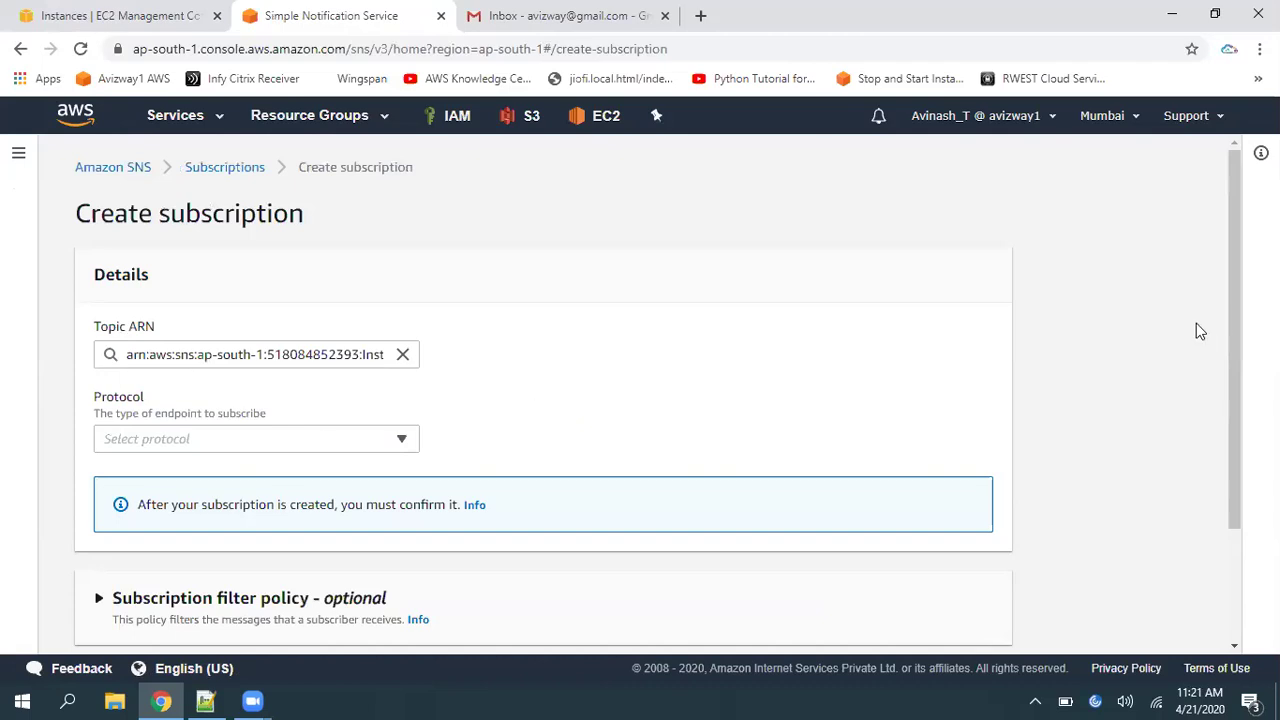
Choose the Email protocol with the user's Gmail address as endpoint and create the subscription
scroll(1240, 354, down, 1)
click(346, 328)
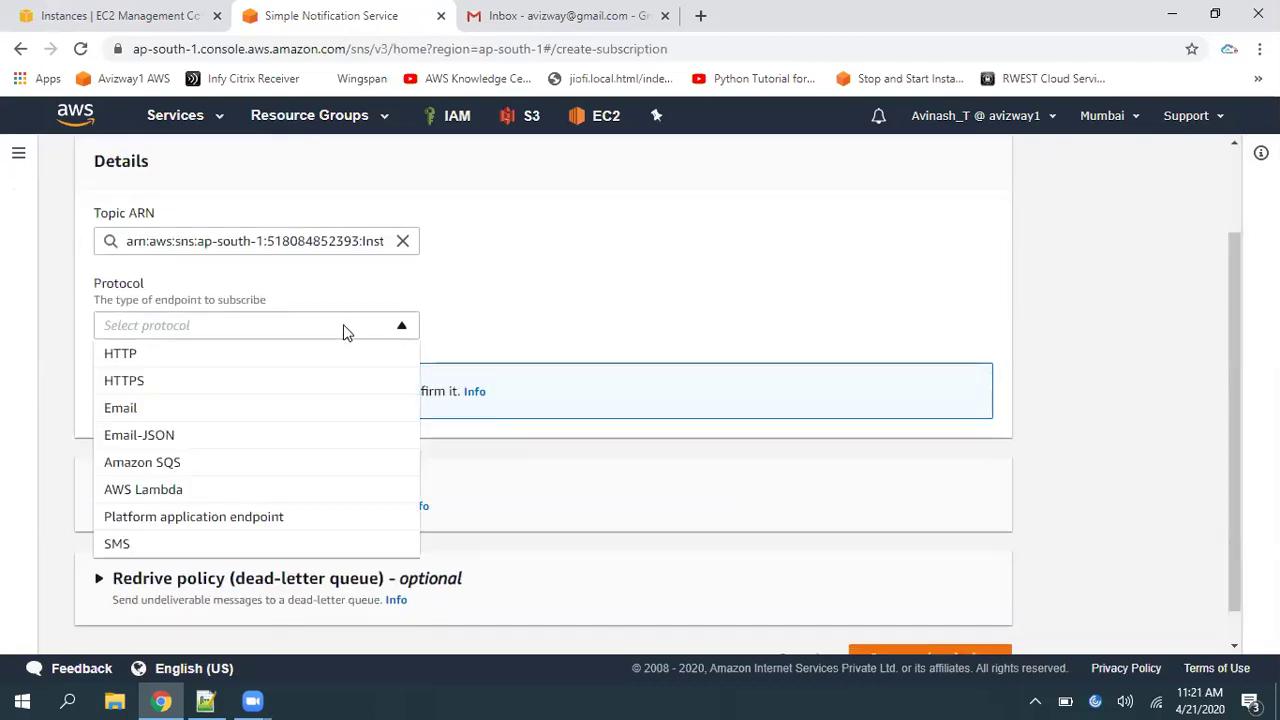
click(152, 410)
click(249, 409)
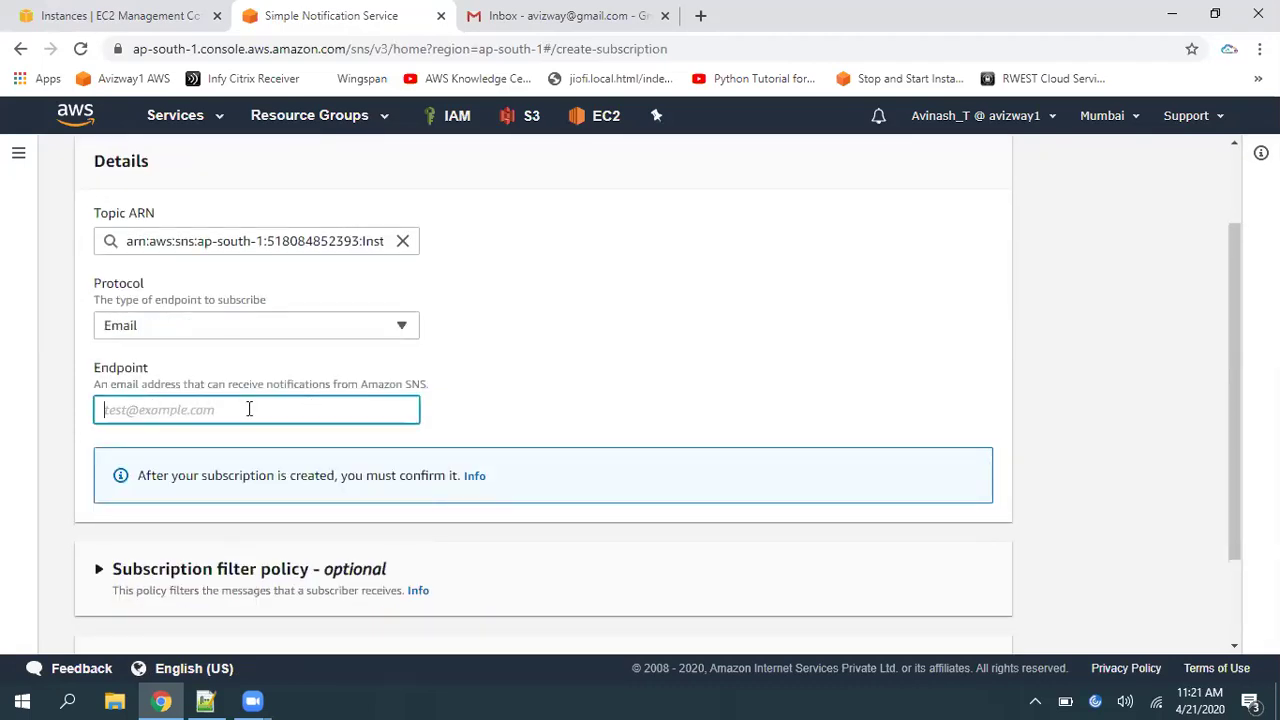
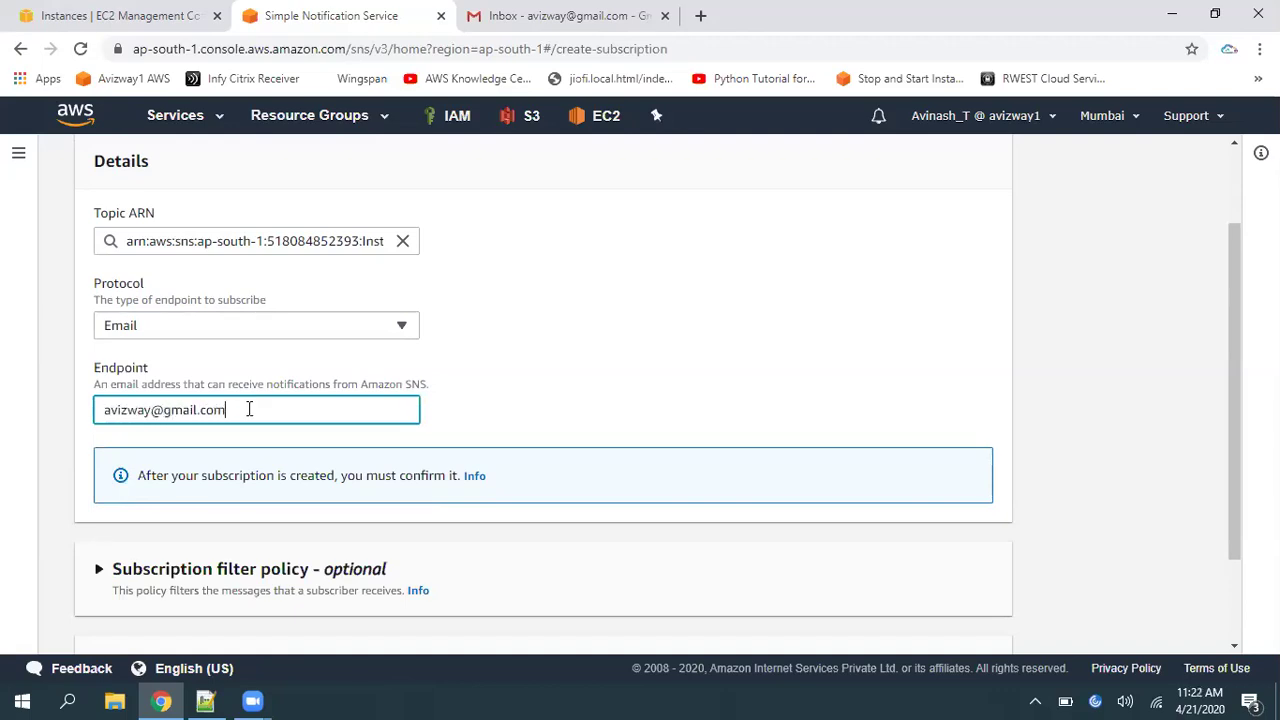
click(1258, 600)
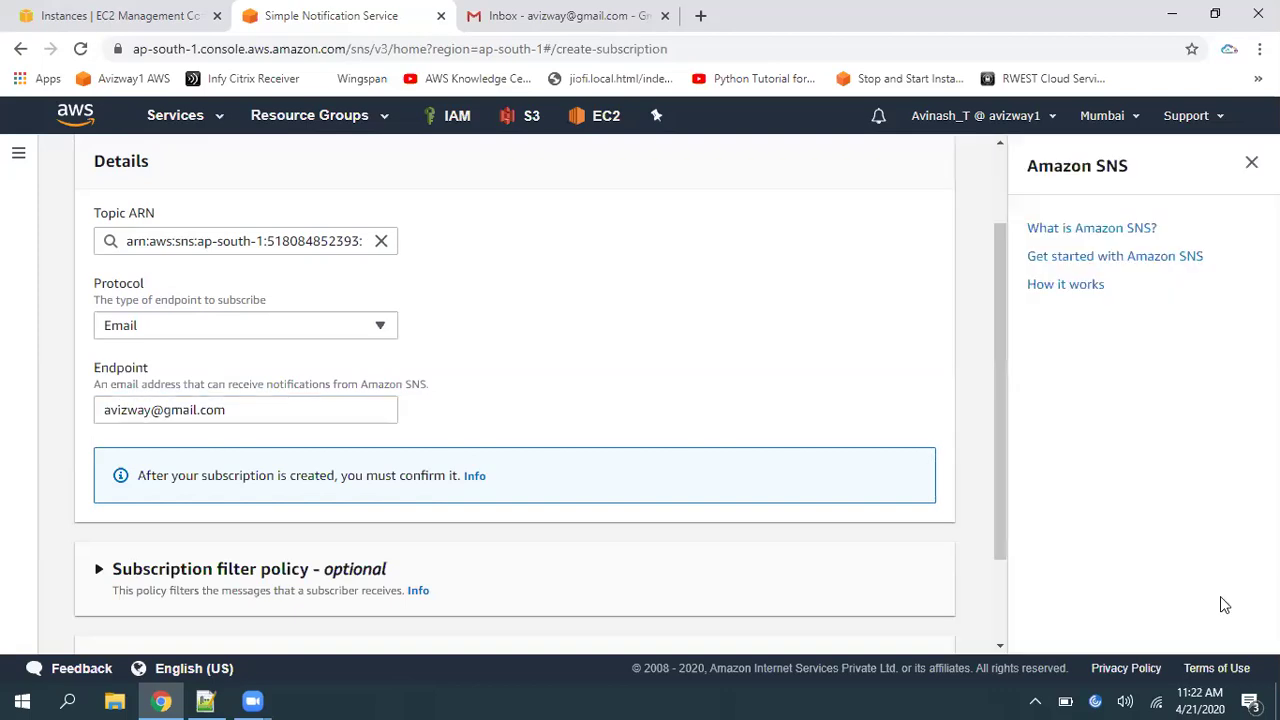
scroll(990, 593, down, 2)
click(1251, 163)
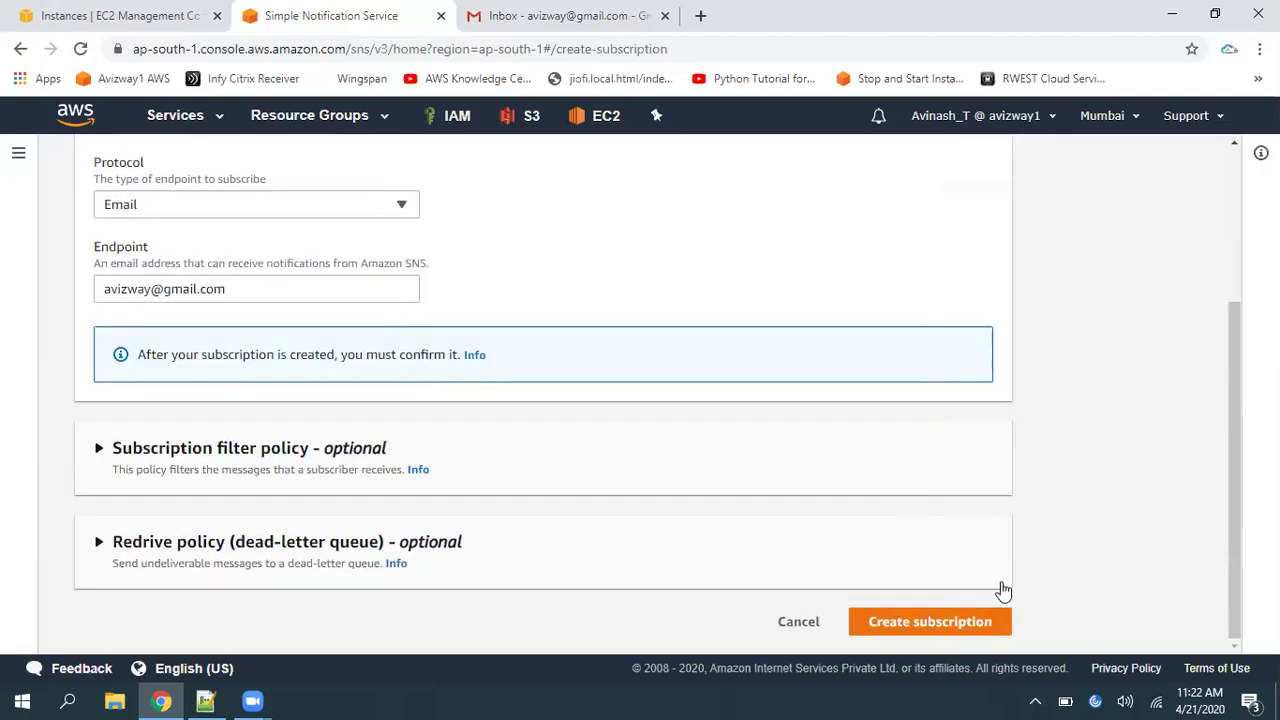
click(940, 622)
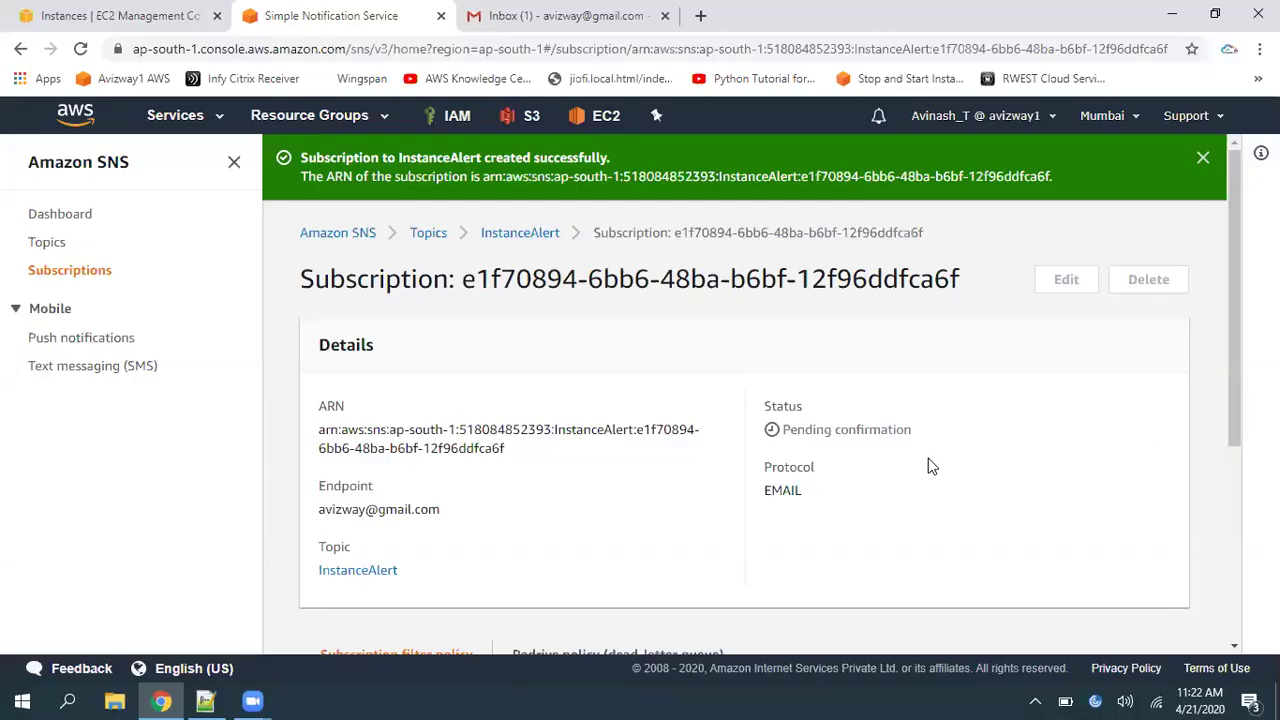
Check the InstanceAlert topic's single pending email subscription, then switch to the Gmail inbox
drag(785, 429, 946, 440)
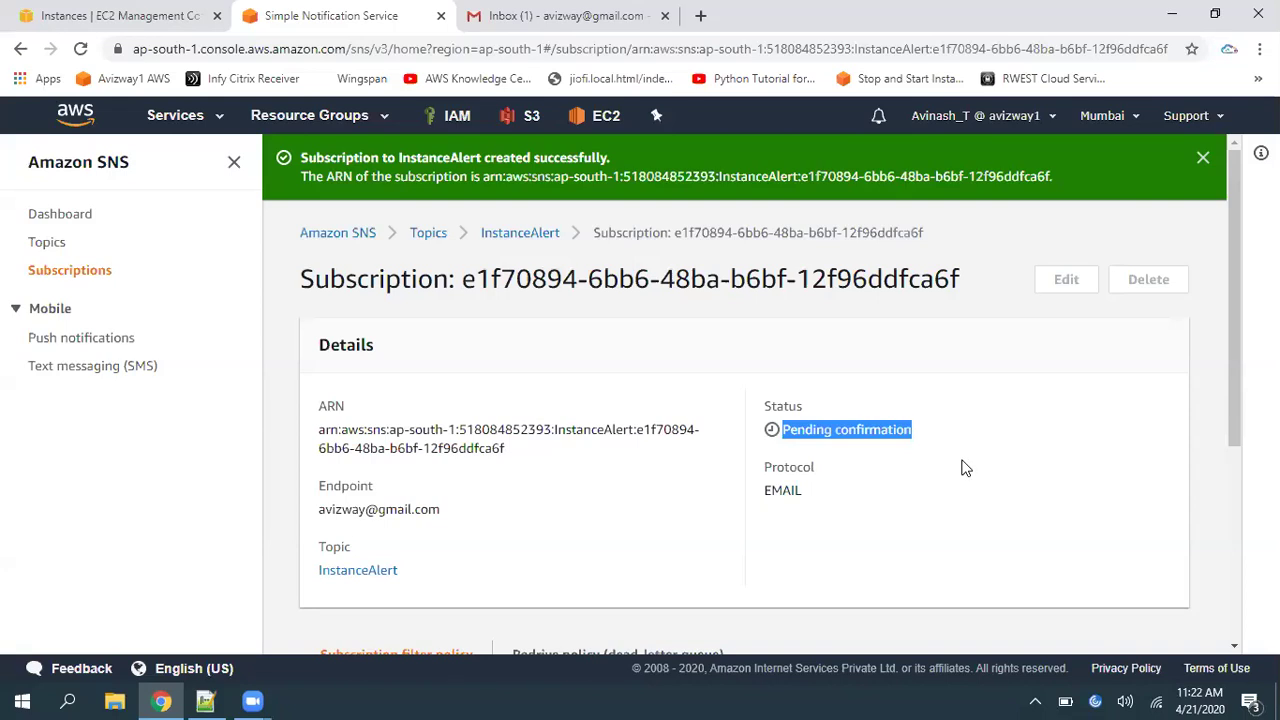
click(521, 234)
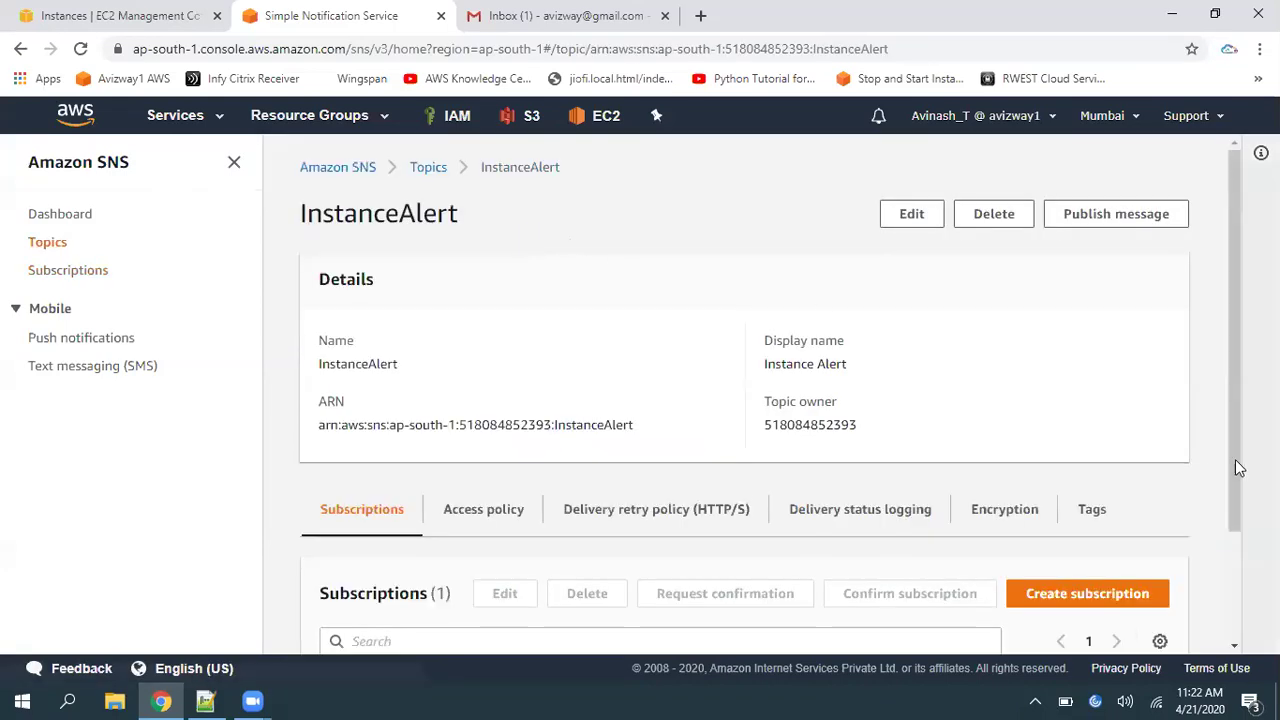
scroll(1240, 577, down, 2)
drag(890, 587, 959, 622)
drag(745, 594, 609, 597)
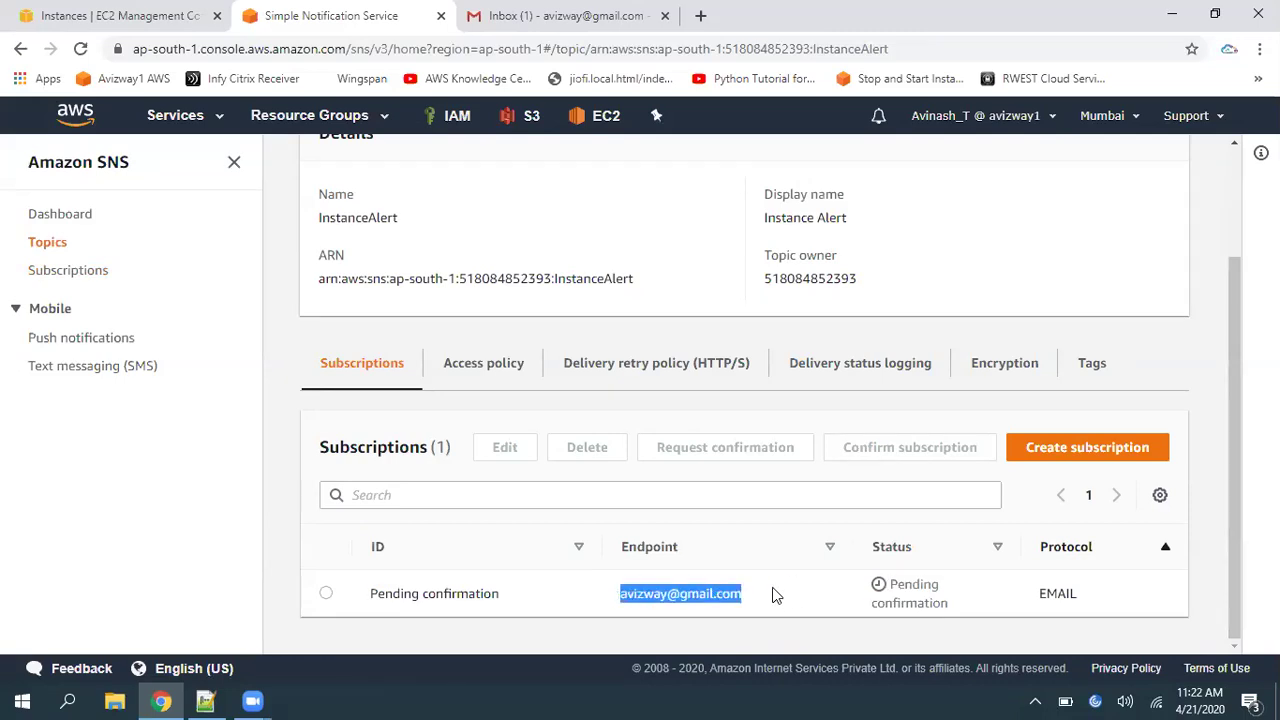
click(565, 16)
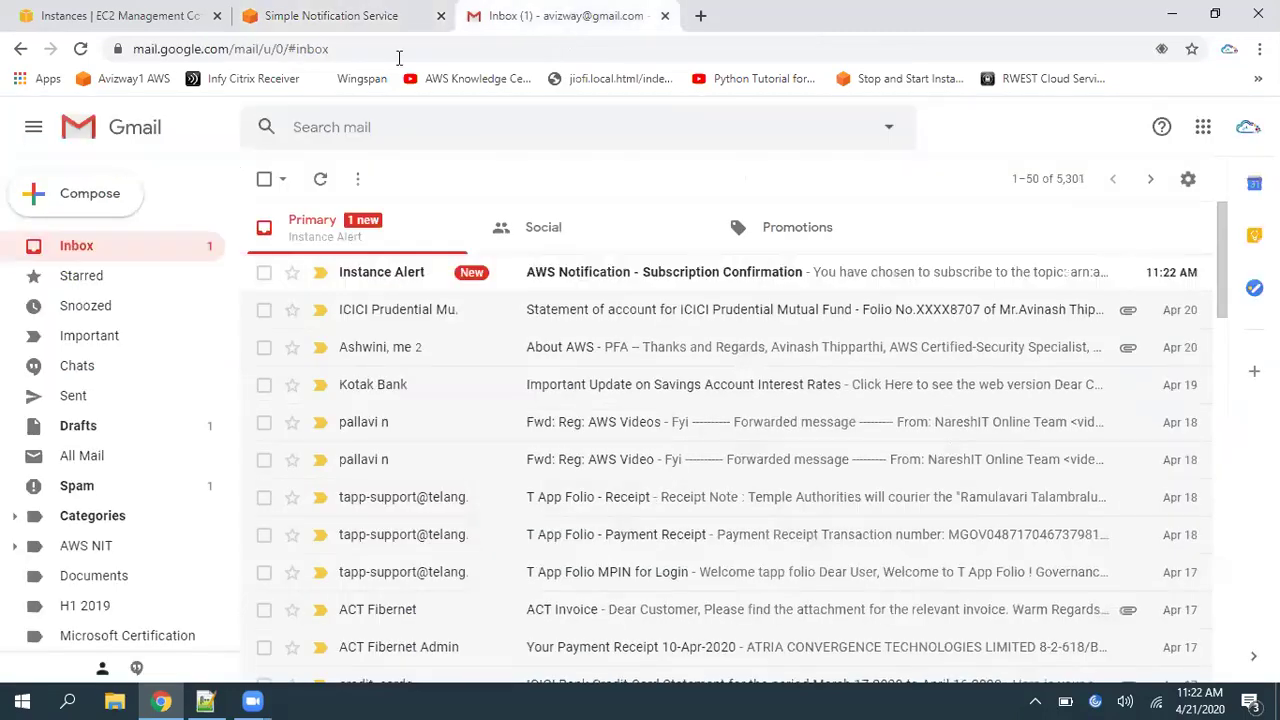
Confirm the subscription from the AWS Notification email and close the 'Subscription confirmed!' tab
click(564, 285)
drag(308, 286, 392, 284)
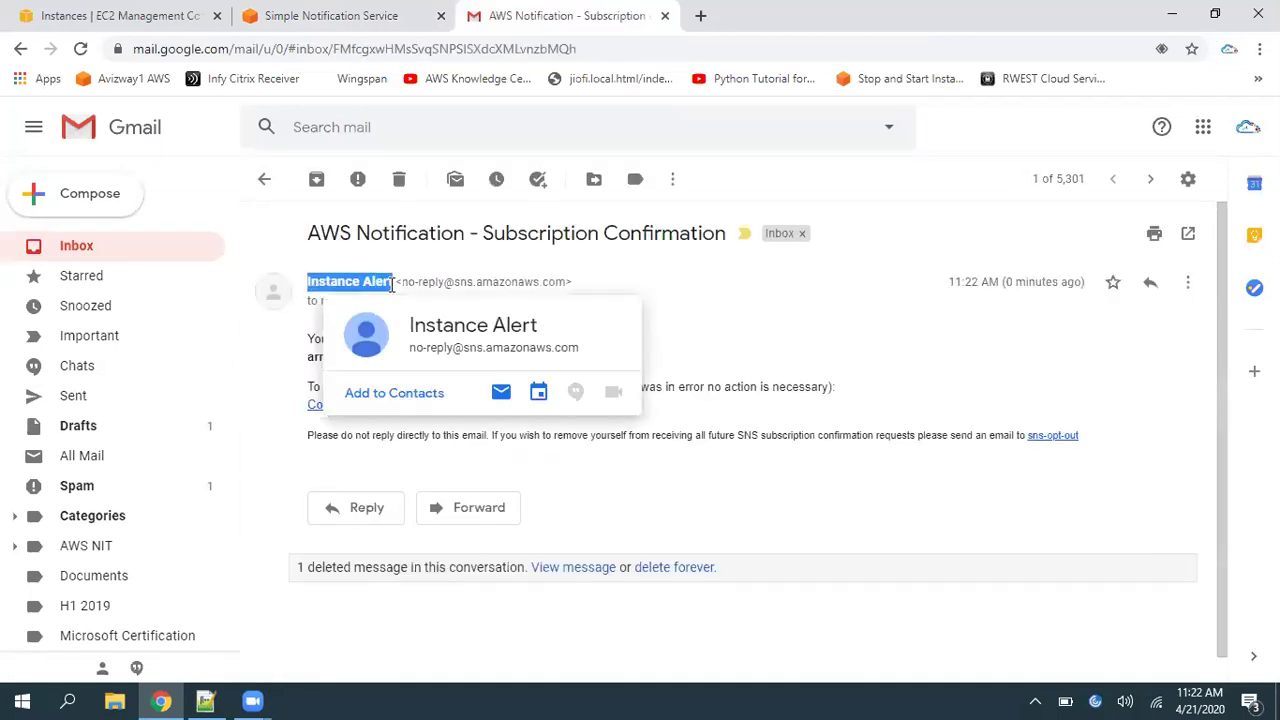
click(808, 347)
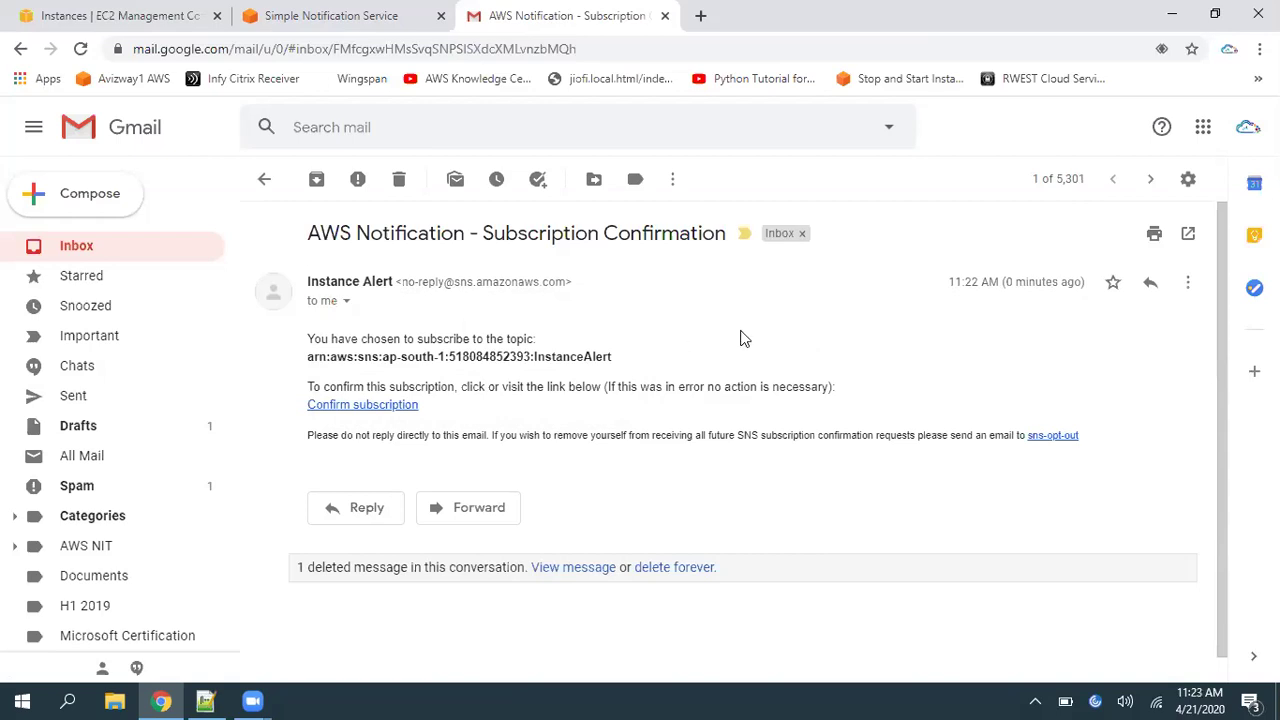
click(349, 410)
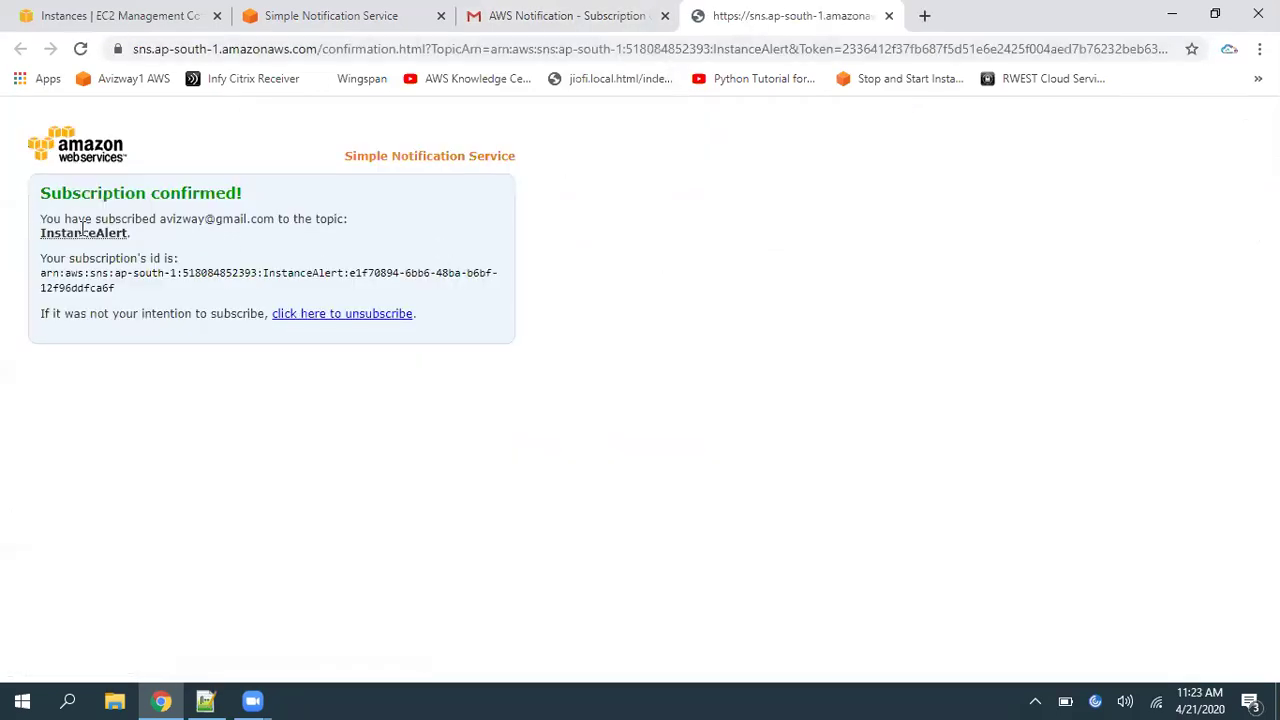
drag(52, 193, 287, 195)
right_click(735, 30)
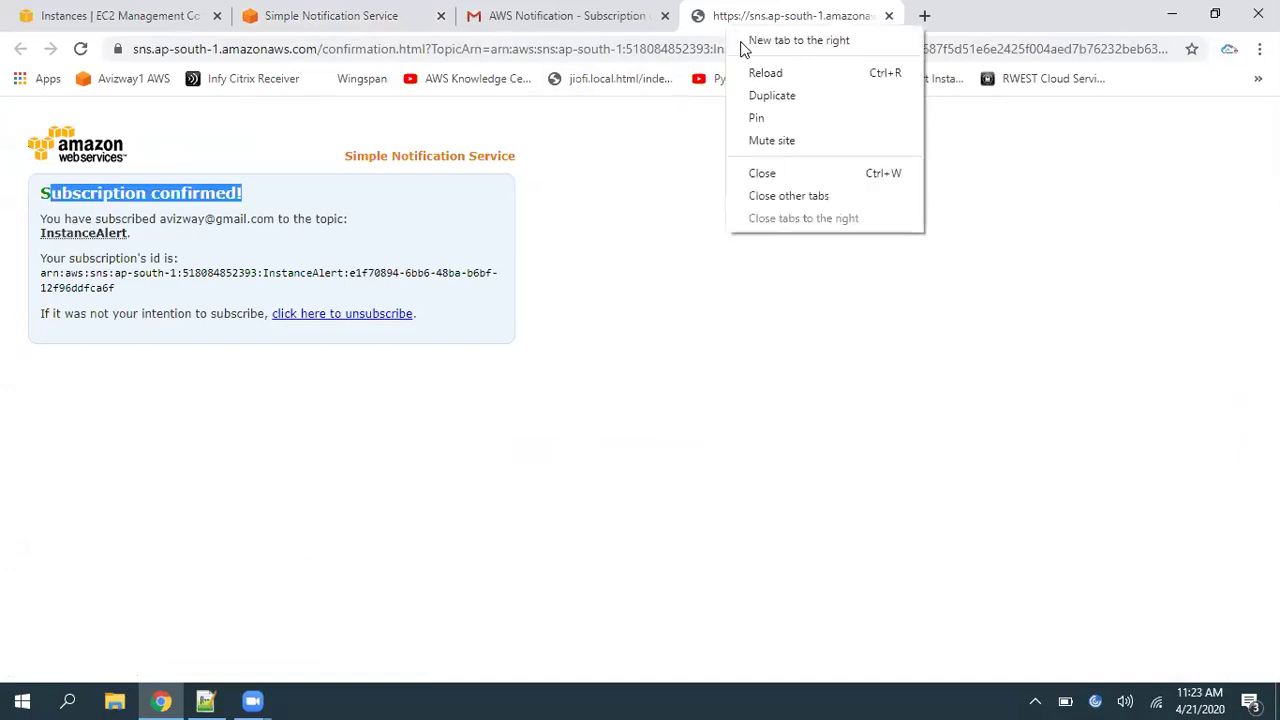
click(754, 173)
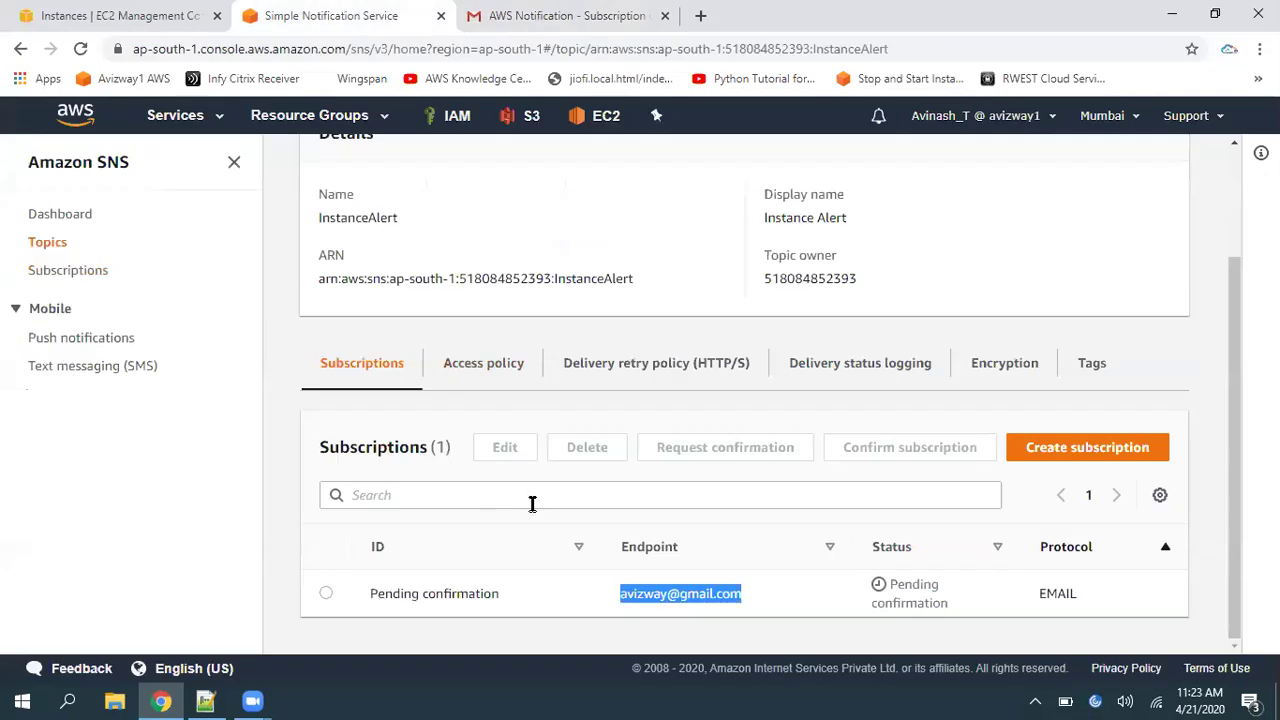
Begin and cancel another subscription, then view the SNS topics InstanceAlert and S3Notifications
click(671, 537)
click(1088, 450)
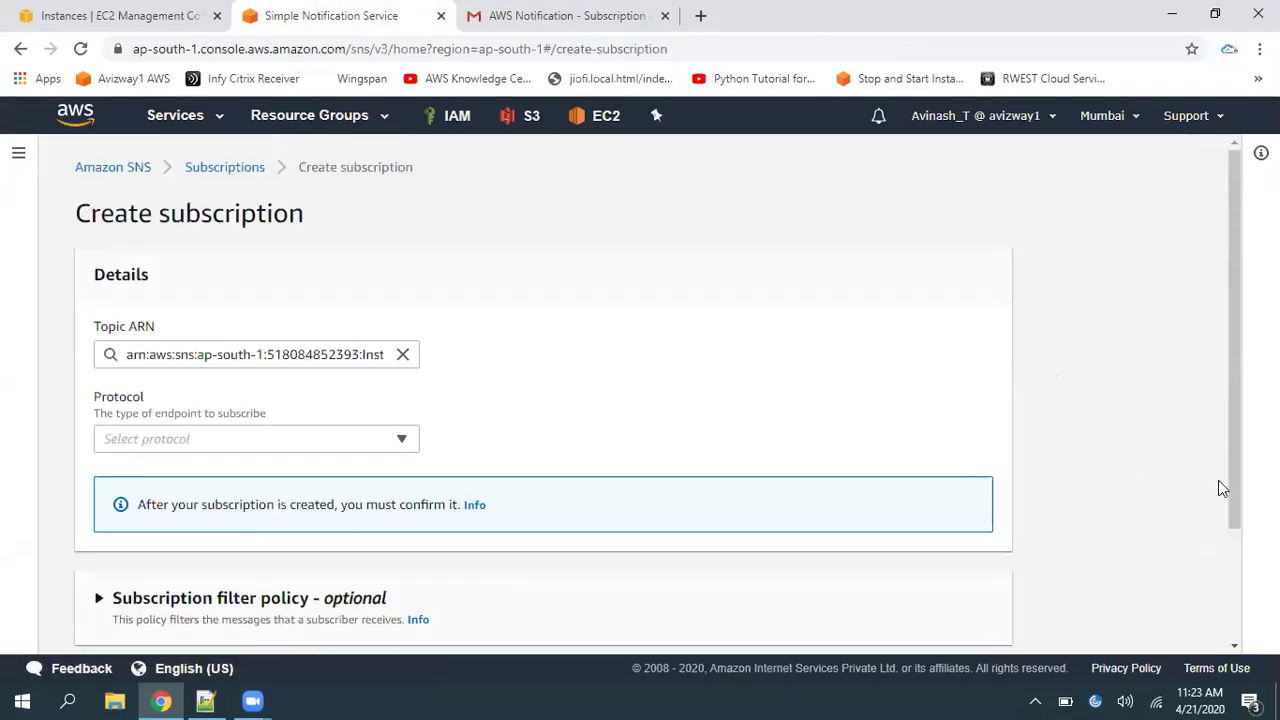
click(1237, 600)
click(798, 622)
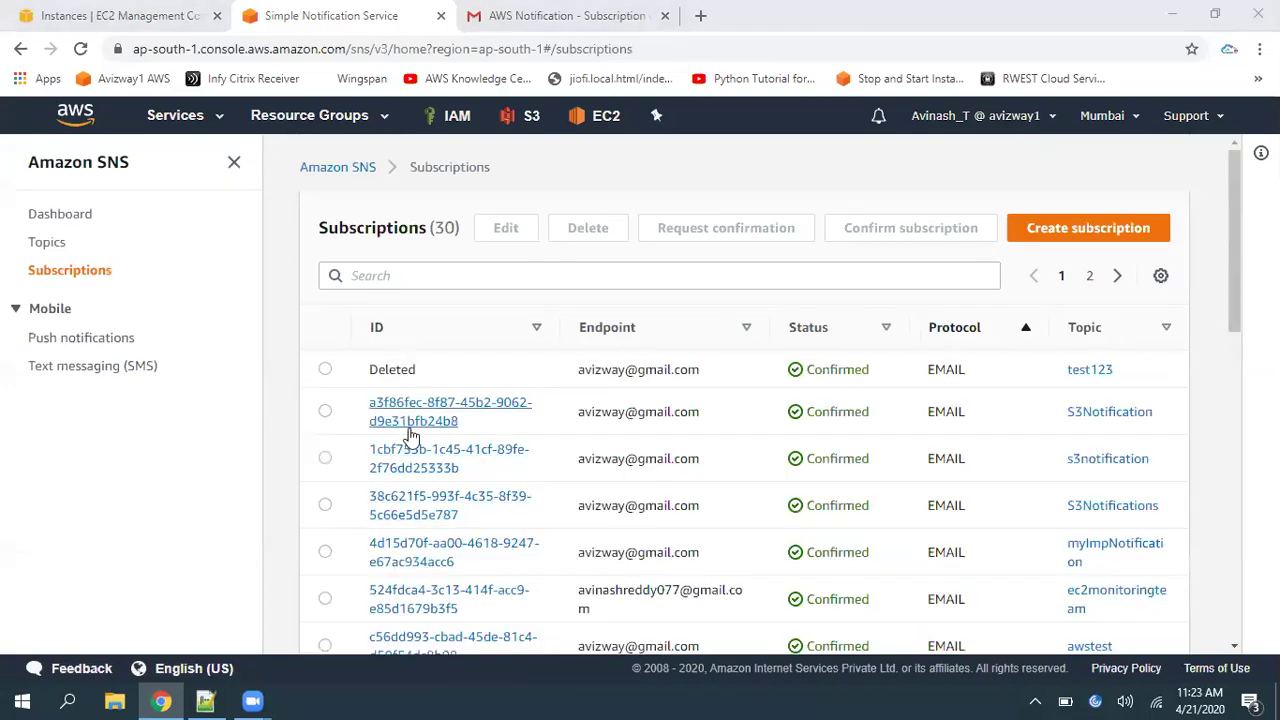
click(46, 243)
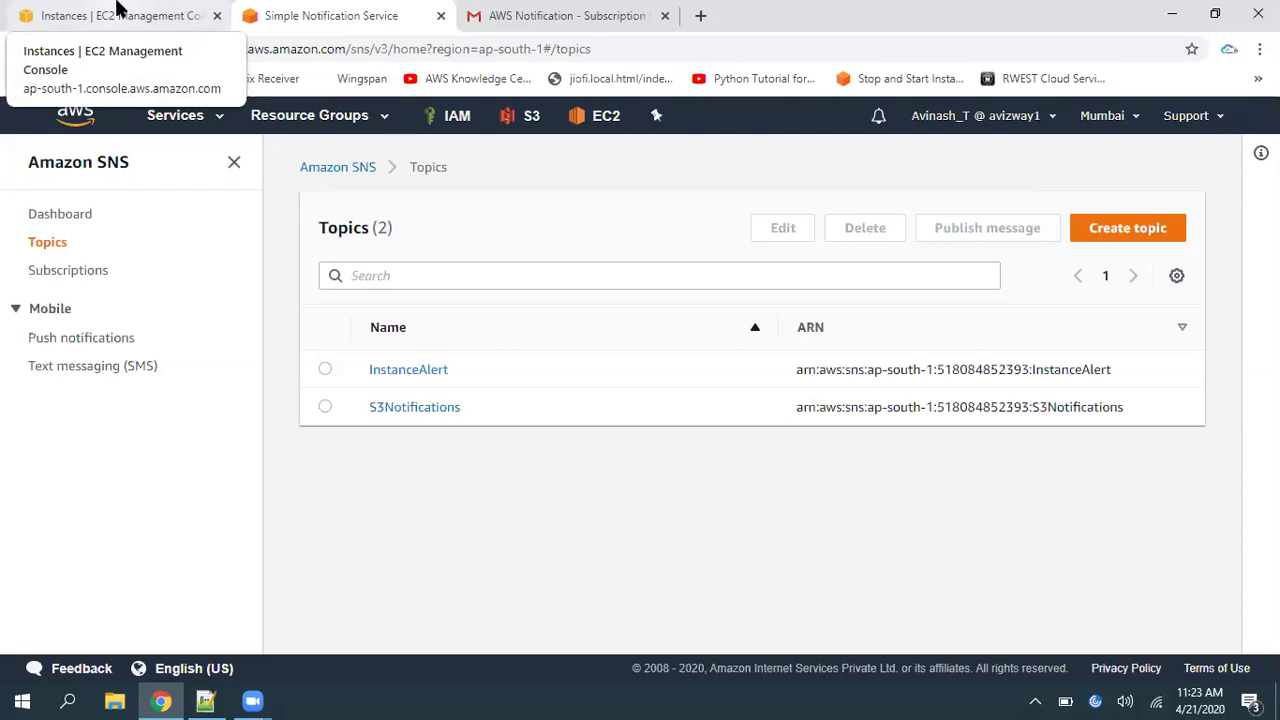
Verify in the refreshed EC2 instances list that Alert Lab is running
click(120, 10)
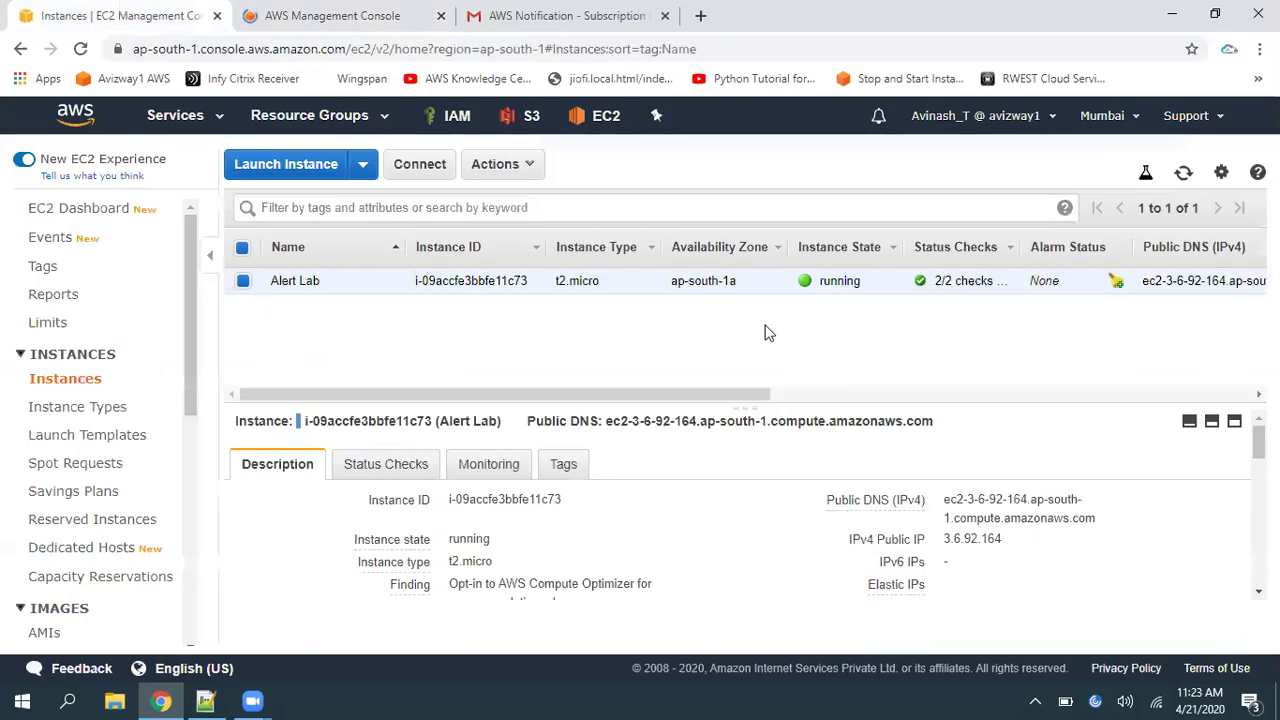
double_click(826, 281)
click(826, 329)
click(1188, 174)
From the console home, open CloudWatch under Management & Governance
click(278, 15)
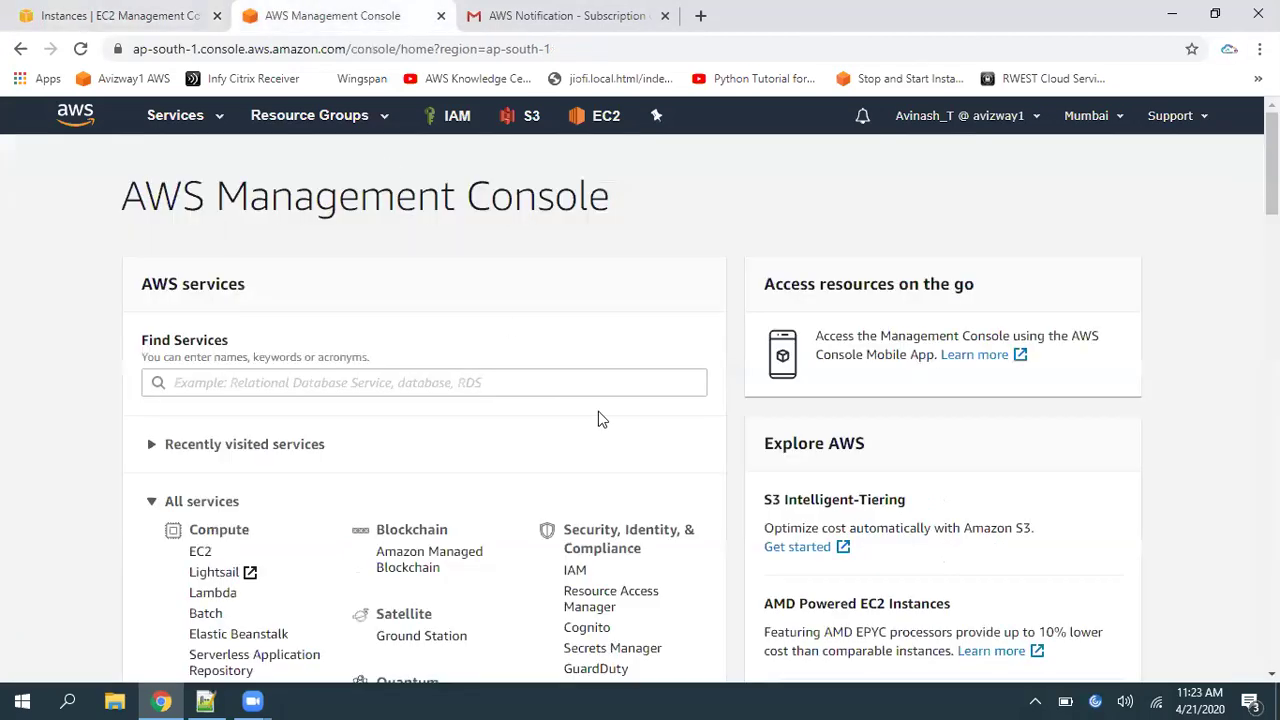
drag(124, 192, 669, 228)
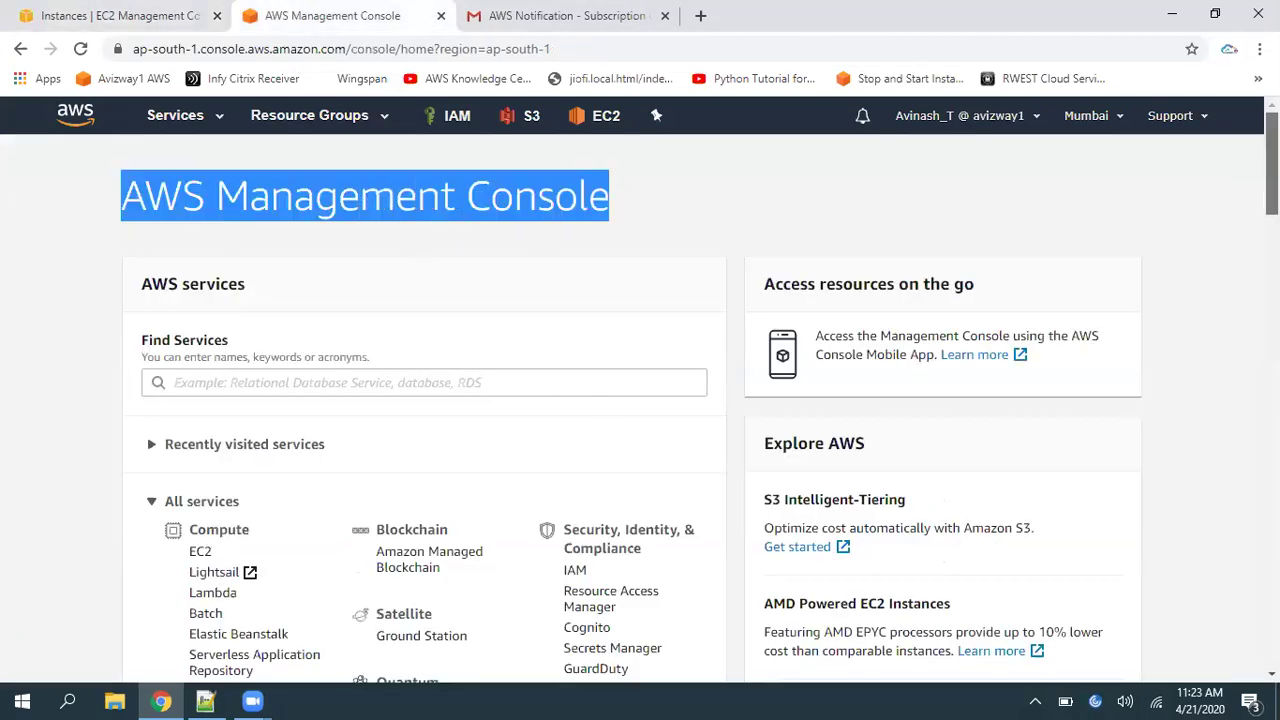
drag(1272, 164, 1272, 262)
triple_click(433, 205)
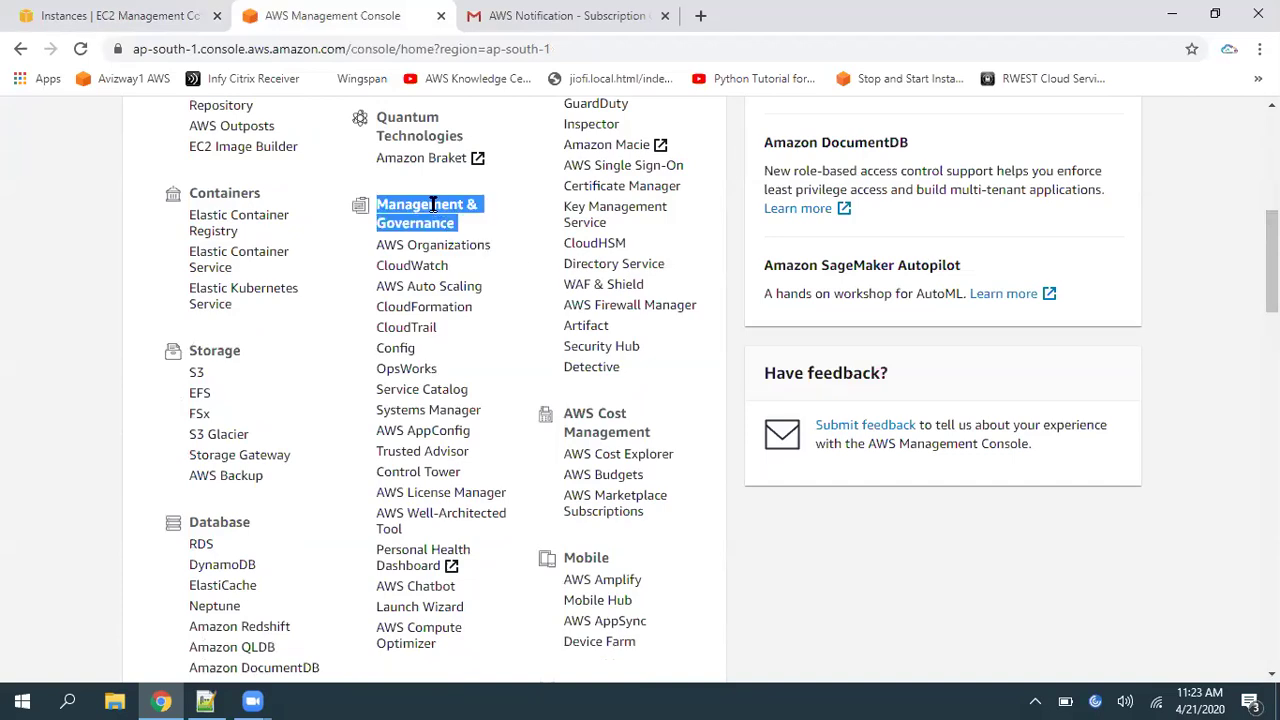
click(417, 268)
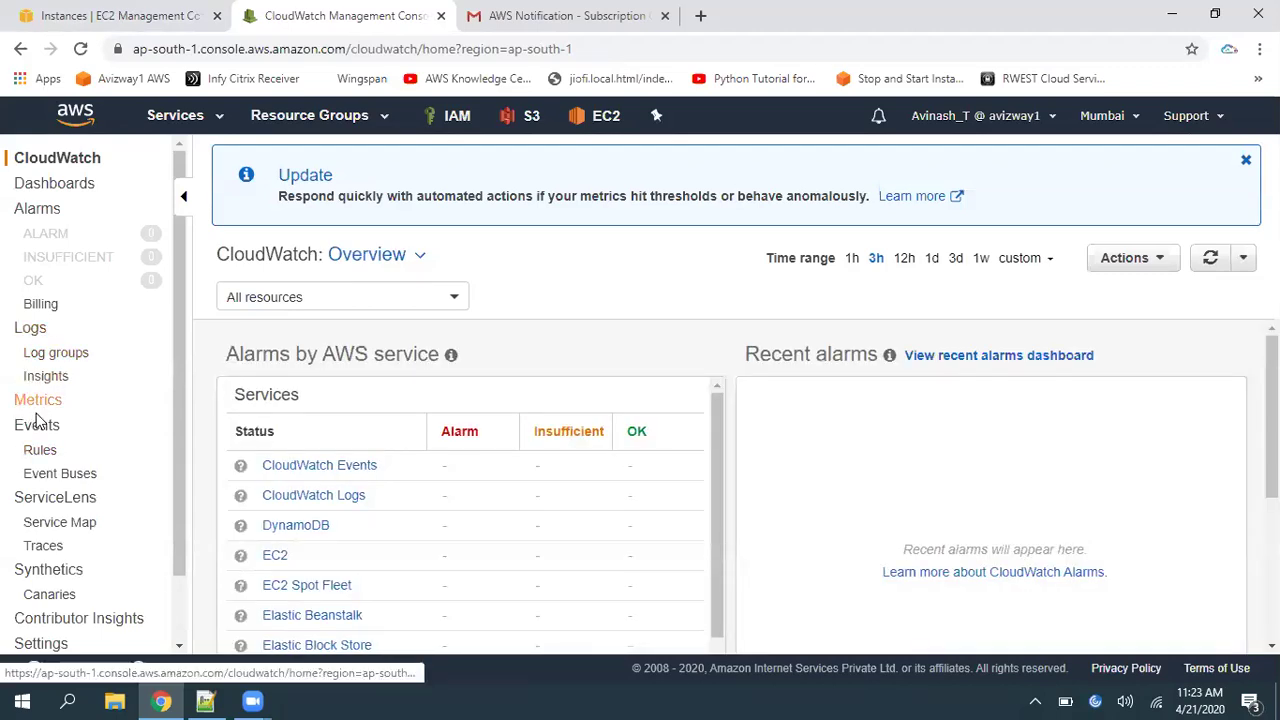
Start a CloudWatch Events rule matching service EC2, event type EC2 Instance State-change Notification
click(37, 428)
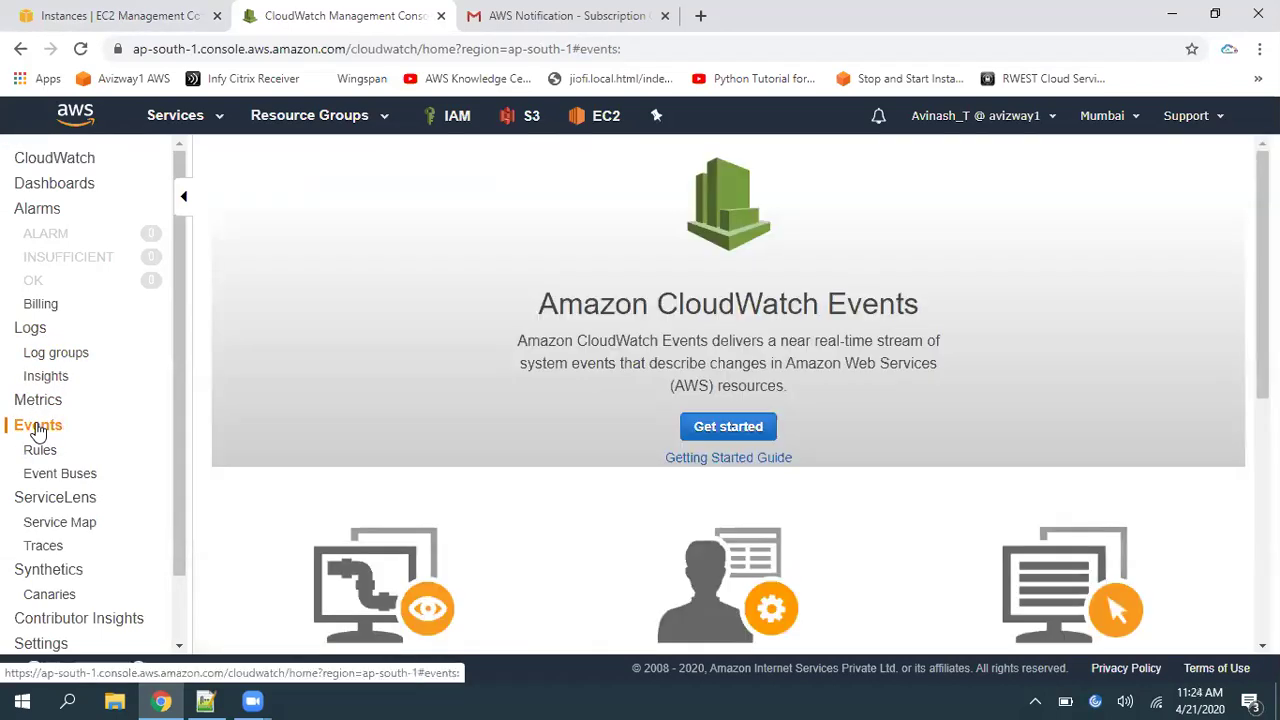
click(752, 430)
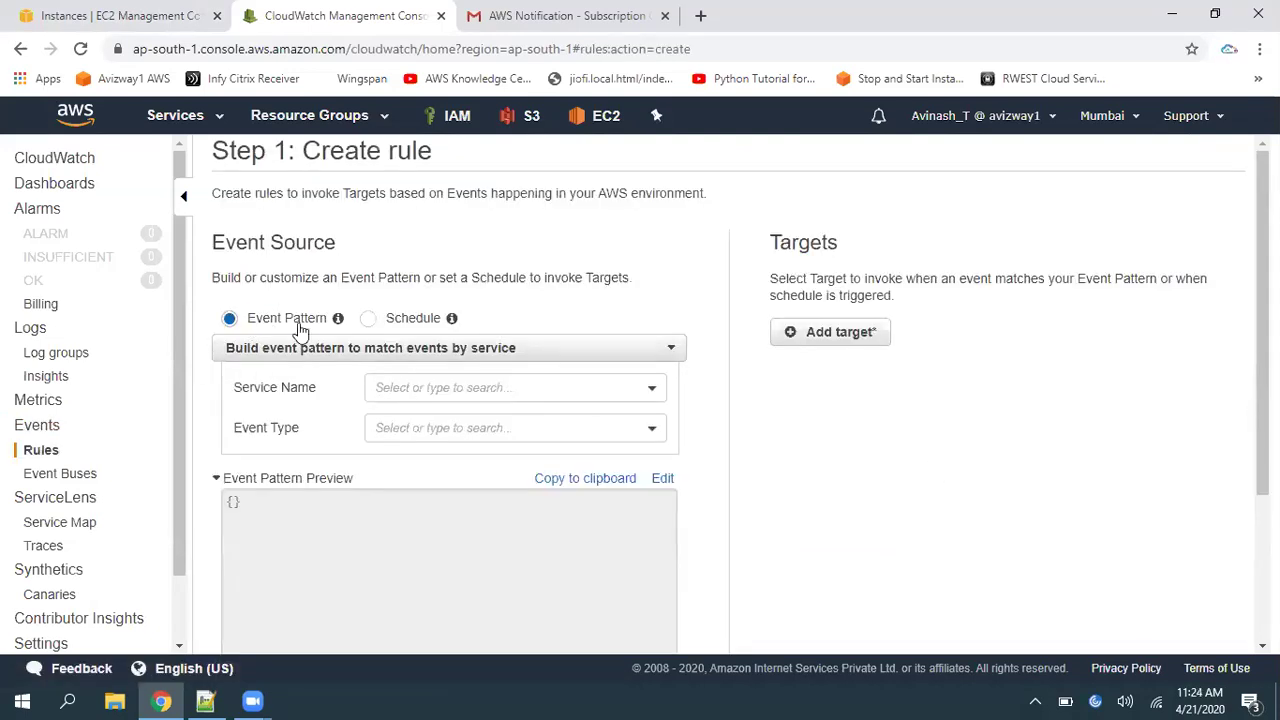
drag(248, 318, 322, 324)
click(886, 466)
click(519, 390)
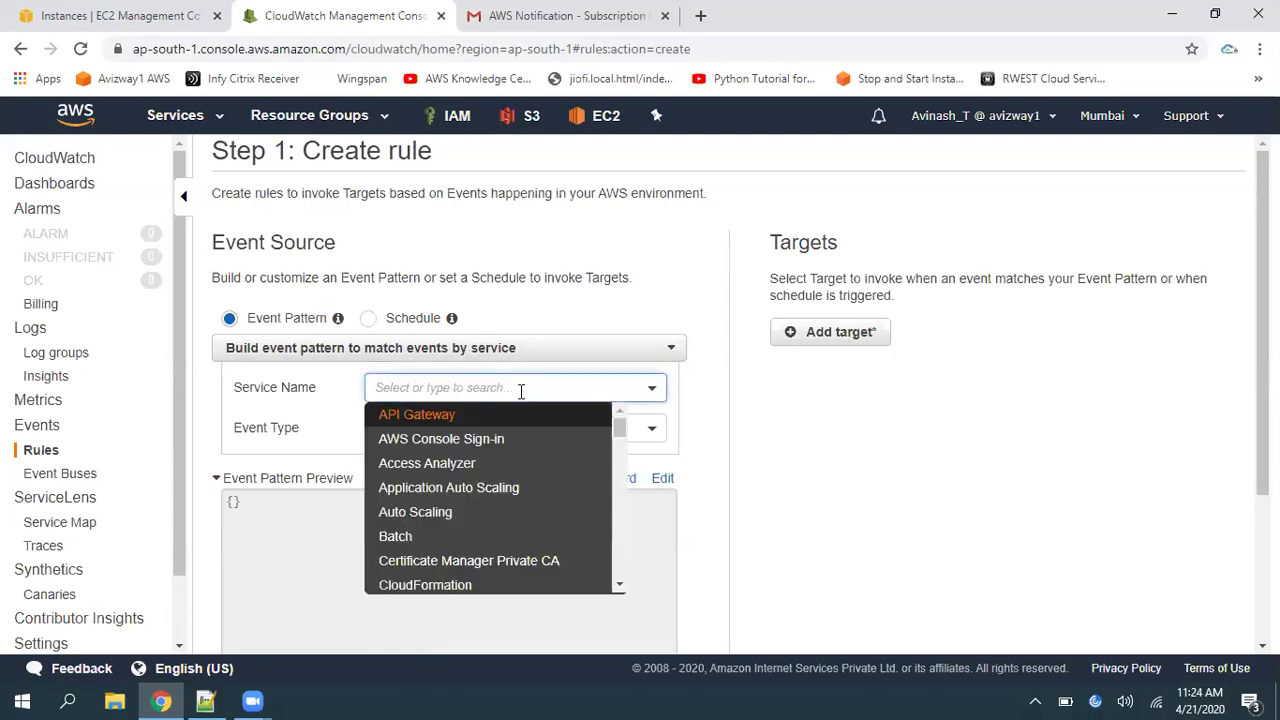
text(ec2)
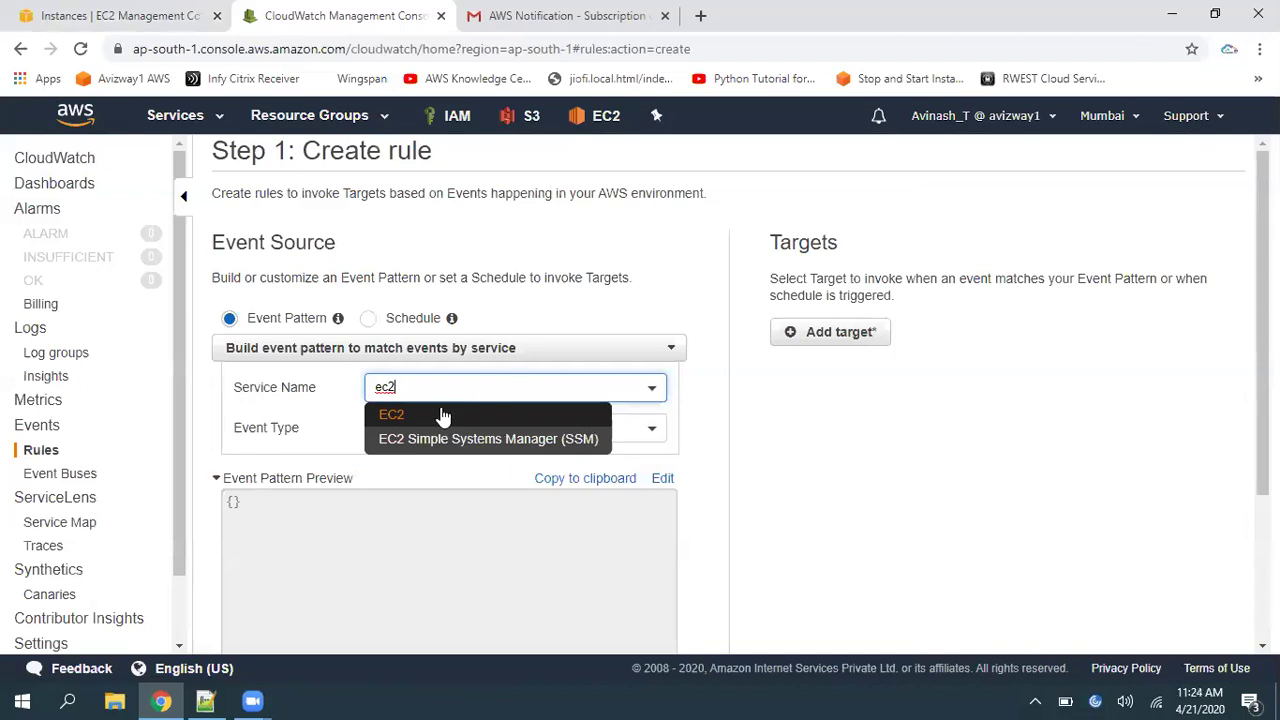
click(441, 415)
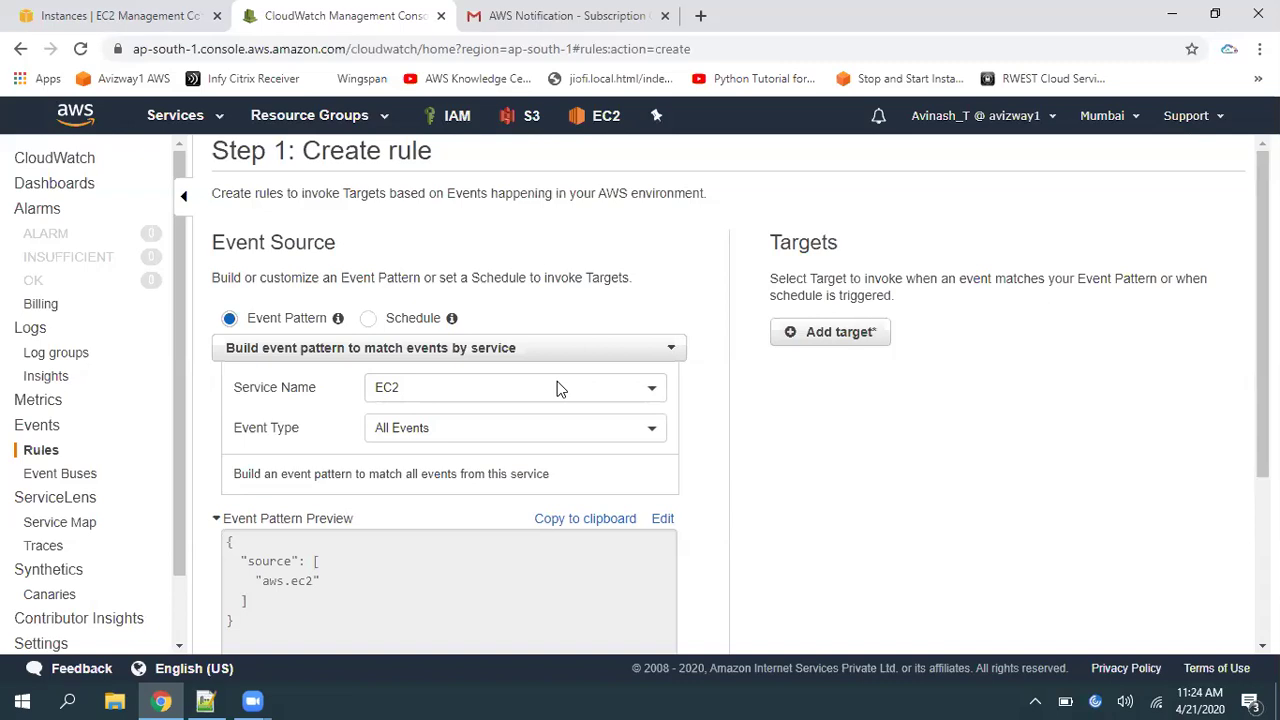
click(613, 432)
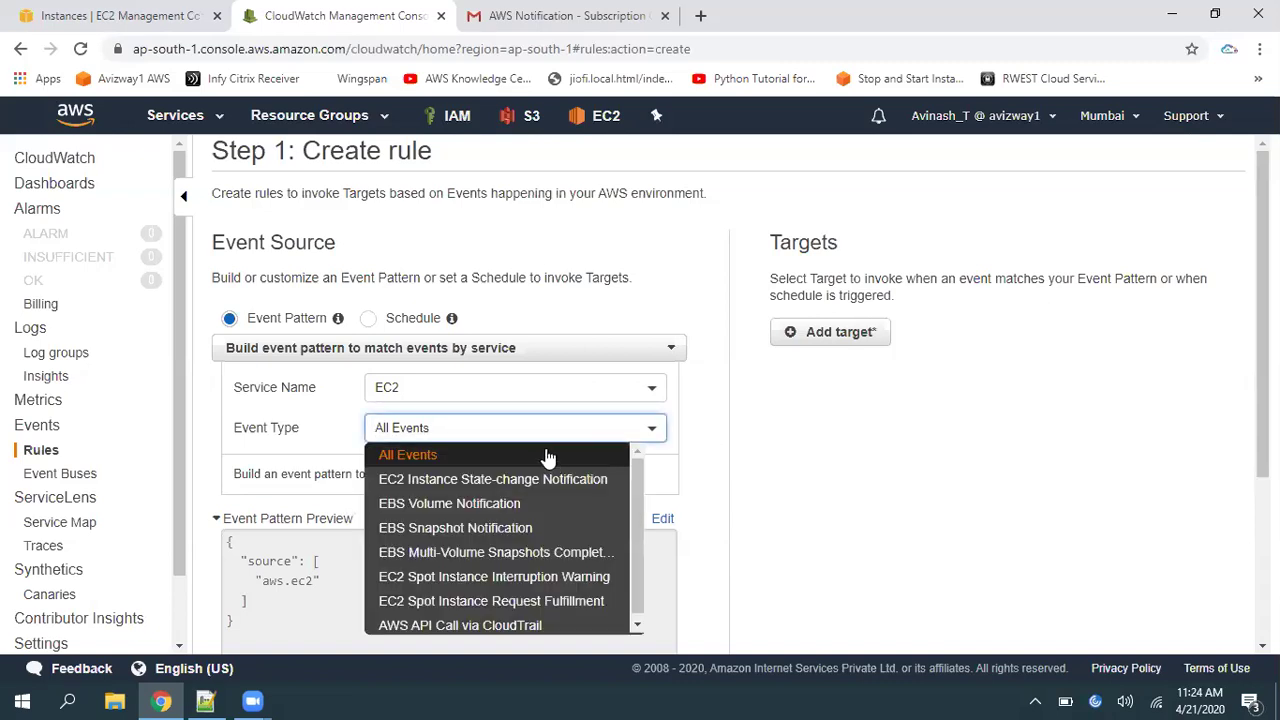
click(497, 484)
click(592, 427)
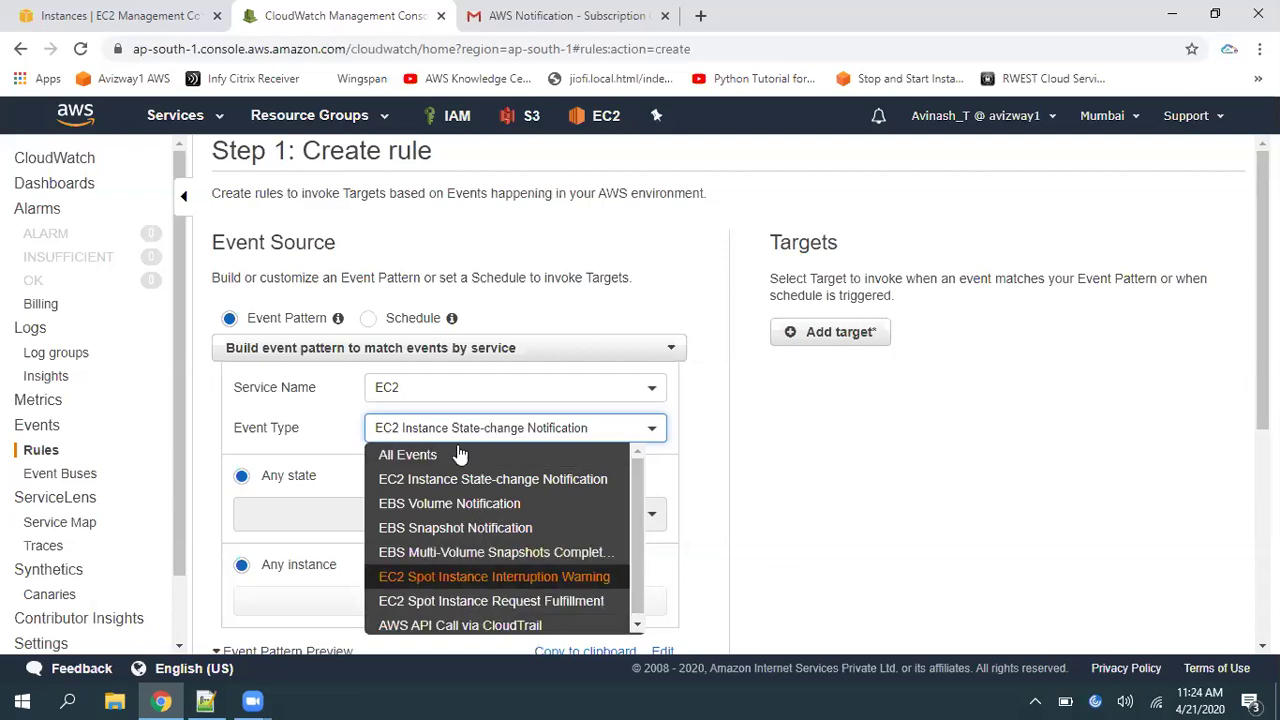
click(895, 510)
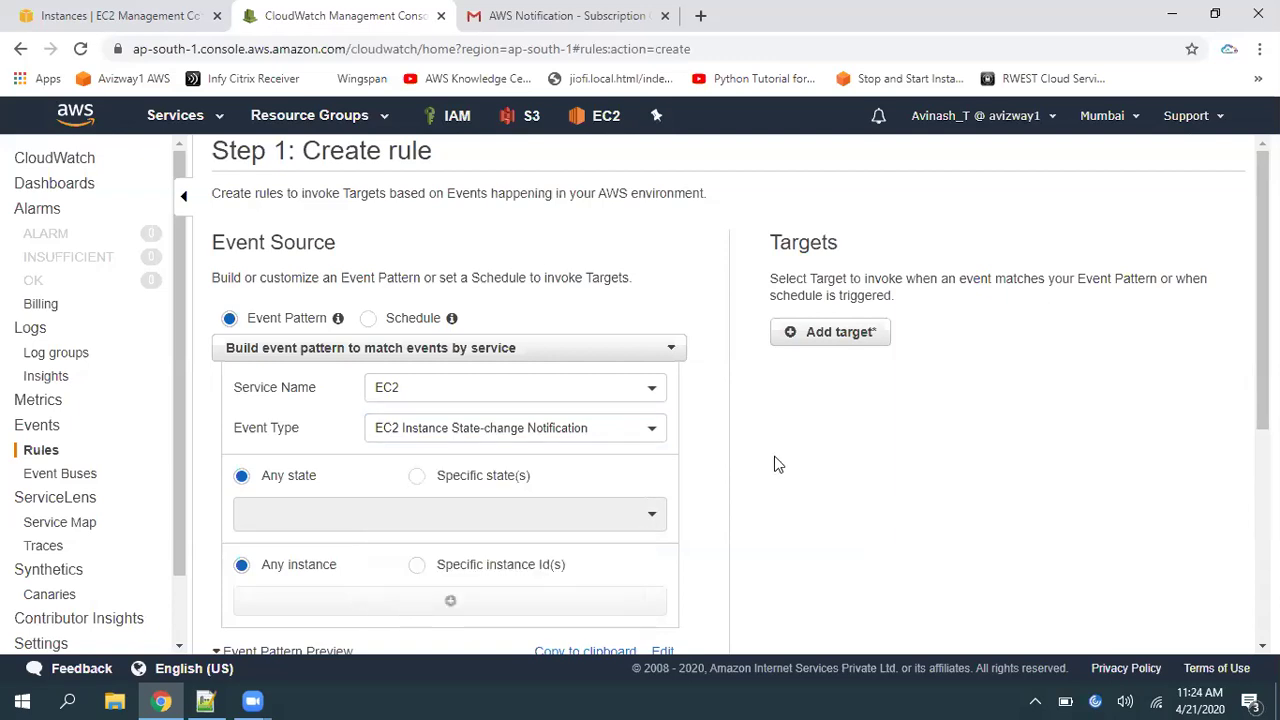
Keep EC2 Instance State-change Notification as the rule's event type
click(637, 427)
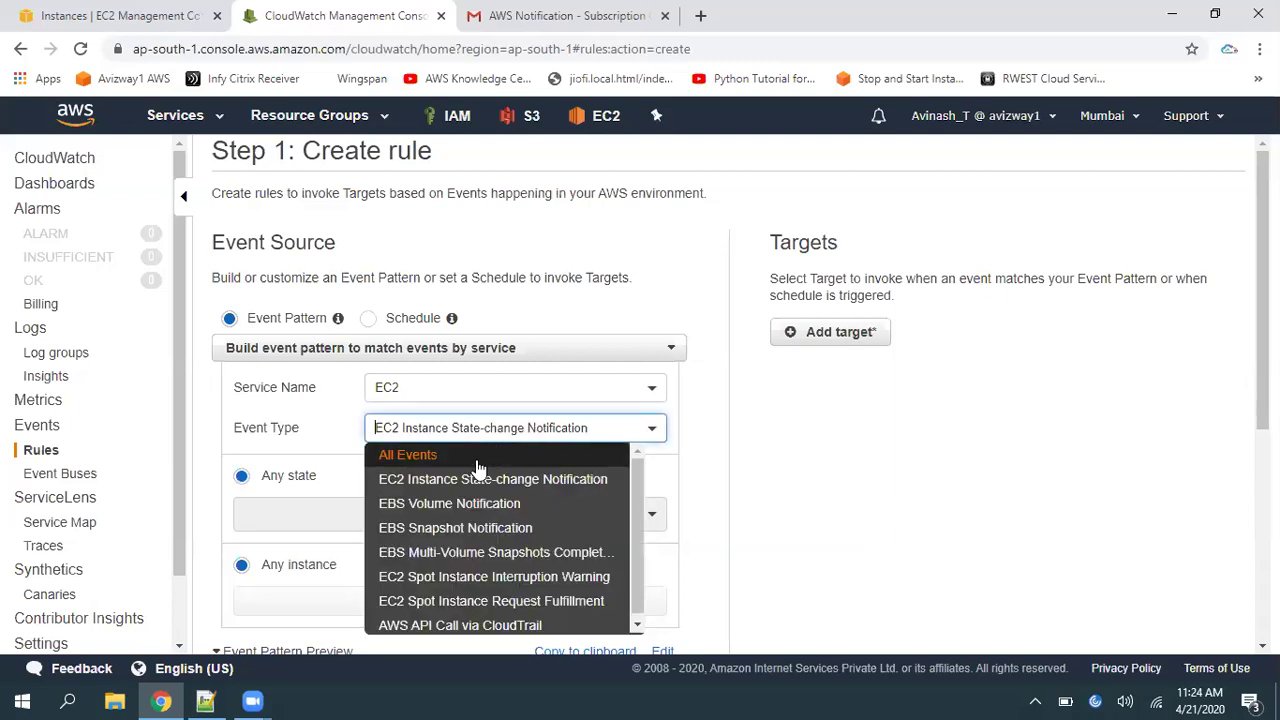
click(555, 482)
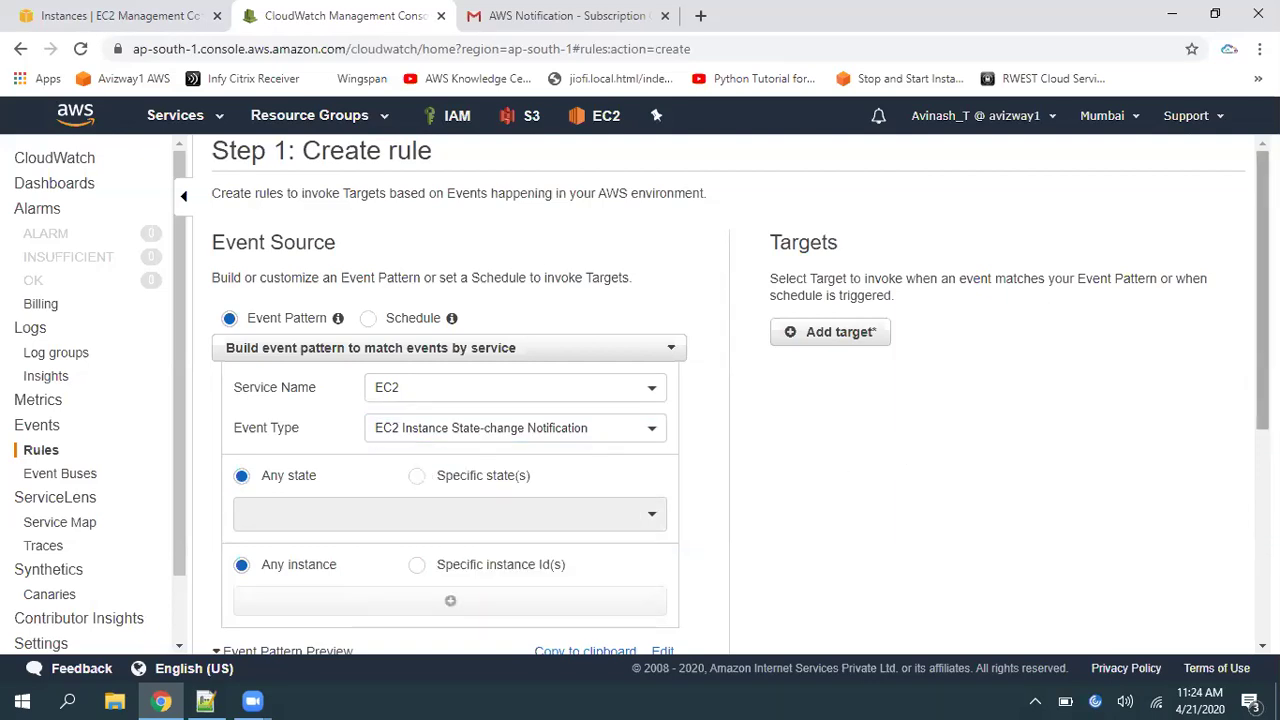
scroll(229, 443, down, 1)
drag(328, 420, 266, 428)
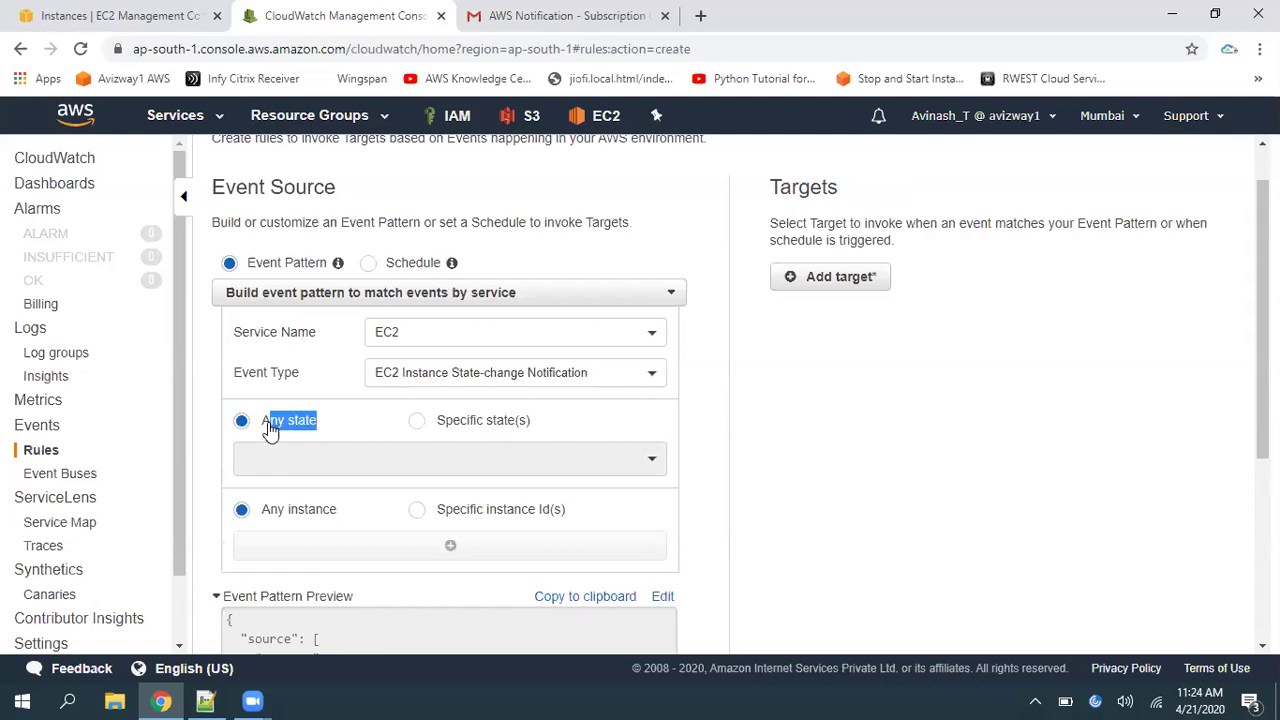
click(905, 461)
Limit the event pattern to the specific states stopped and terminated
click(477, 428)
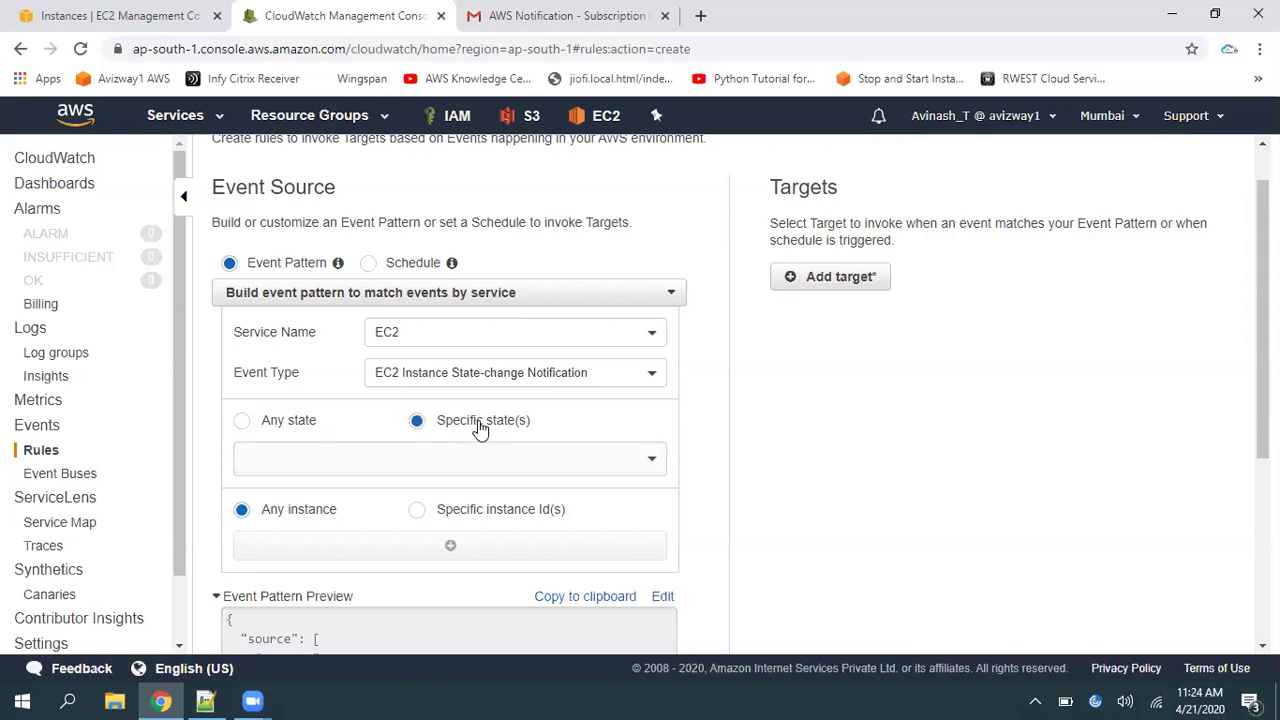
click(498, 450)
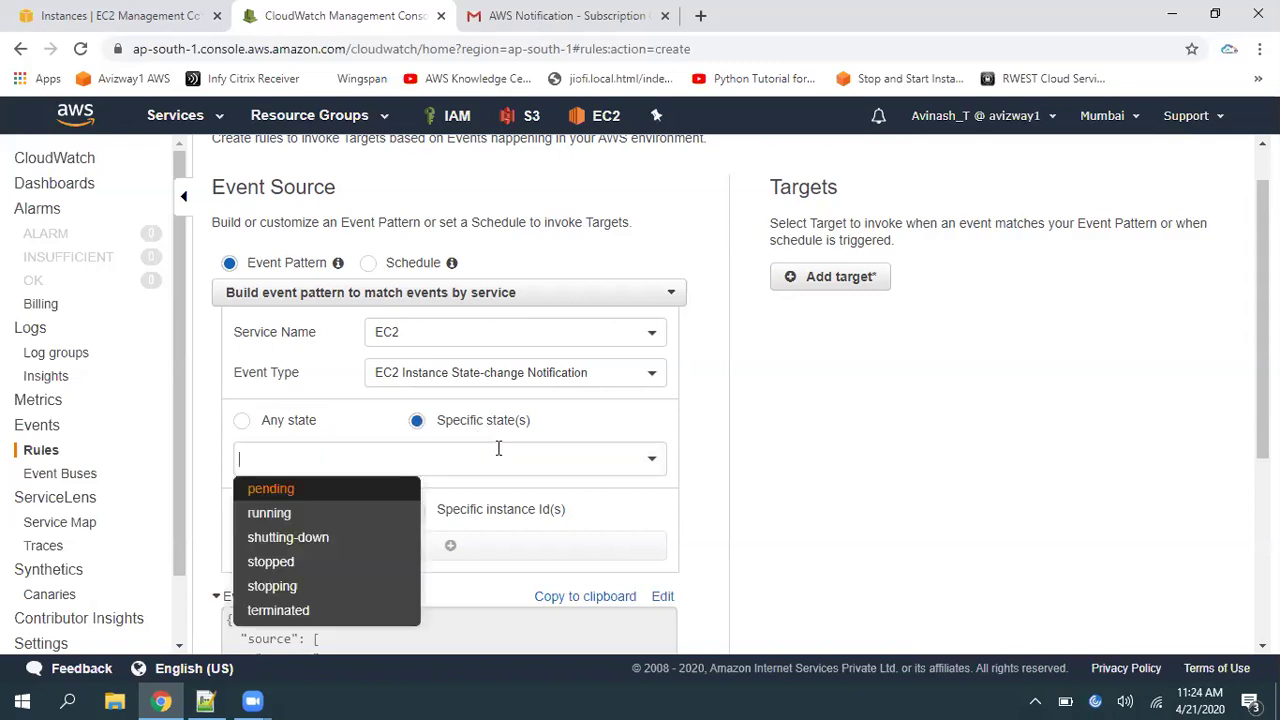
click(311, 566)
click(586, 463)
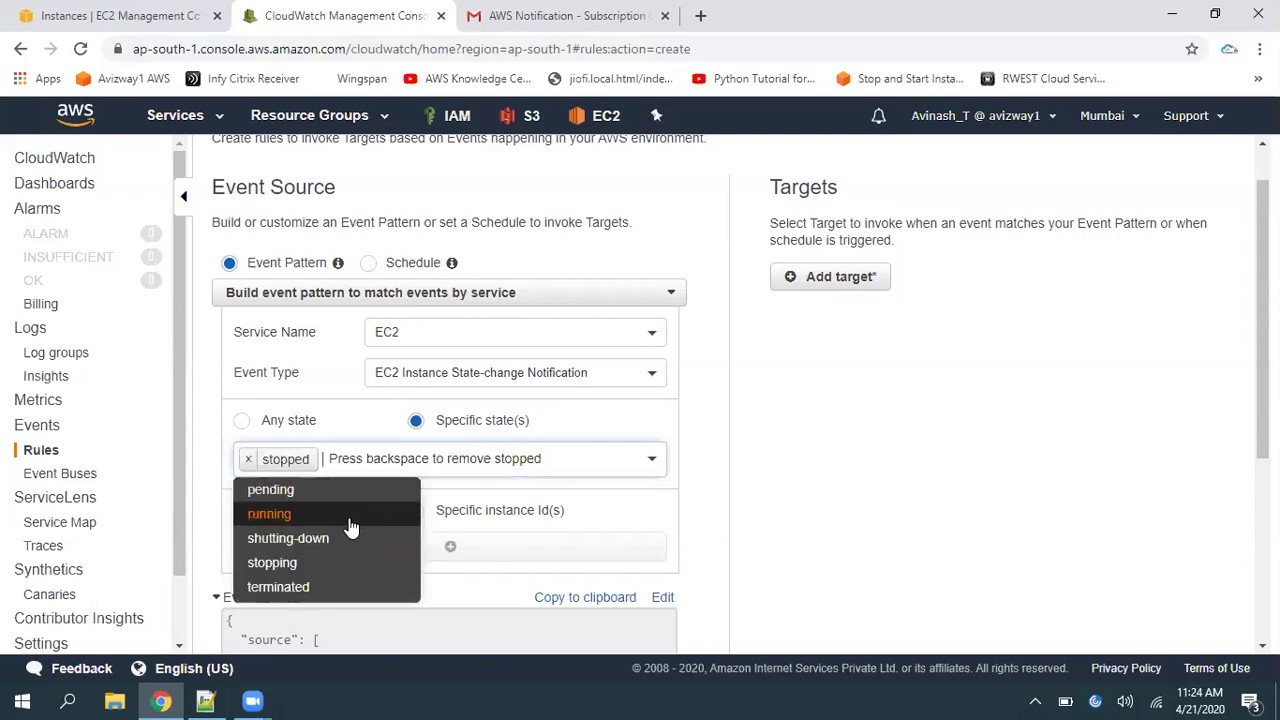
click(318, 588)
click(966, 519)
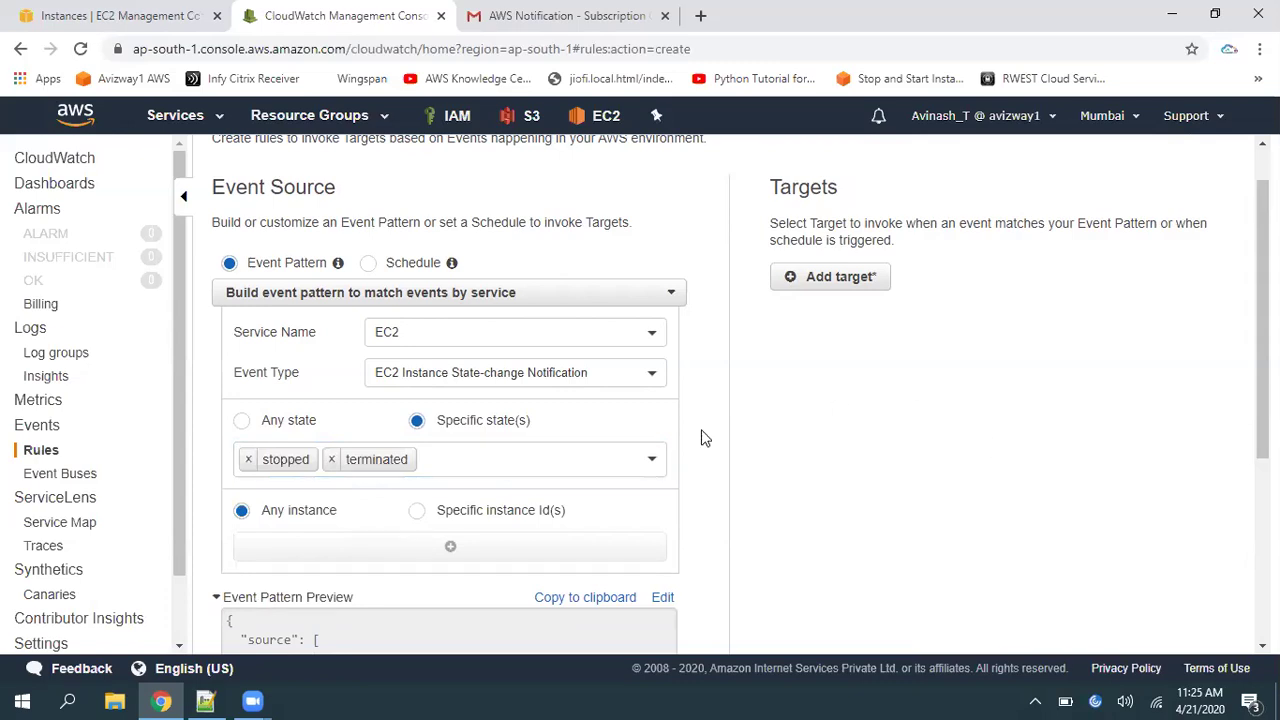
Restrict the pattern to specific instance IDs and bring up the EC2 instances list
triple_click(312, 521)
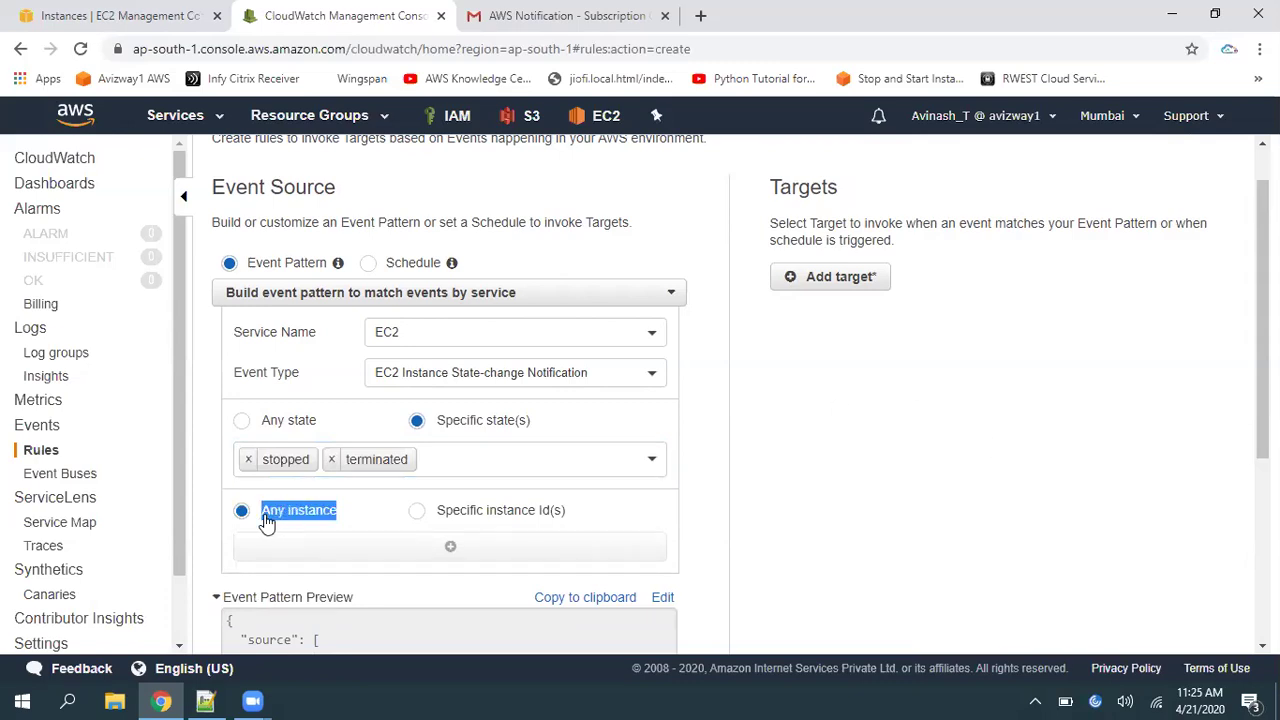
click(866, 548)
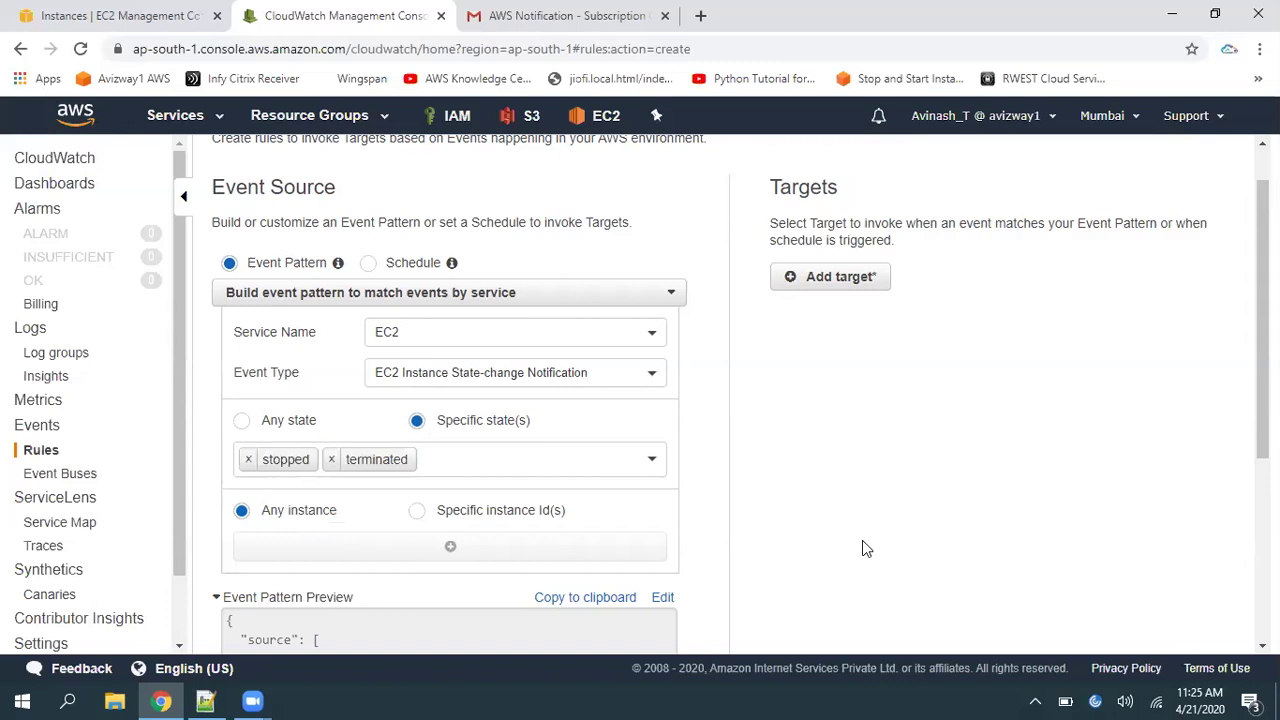
click(506, 514)
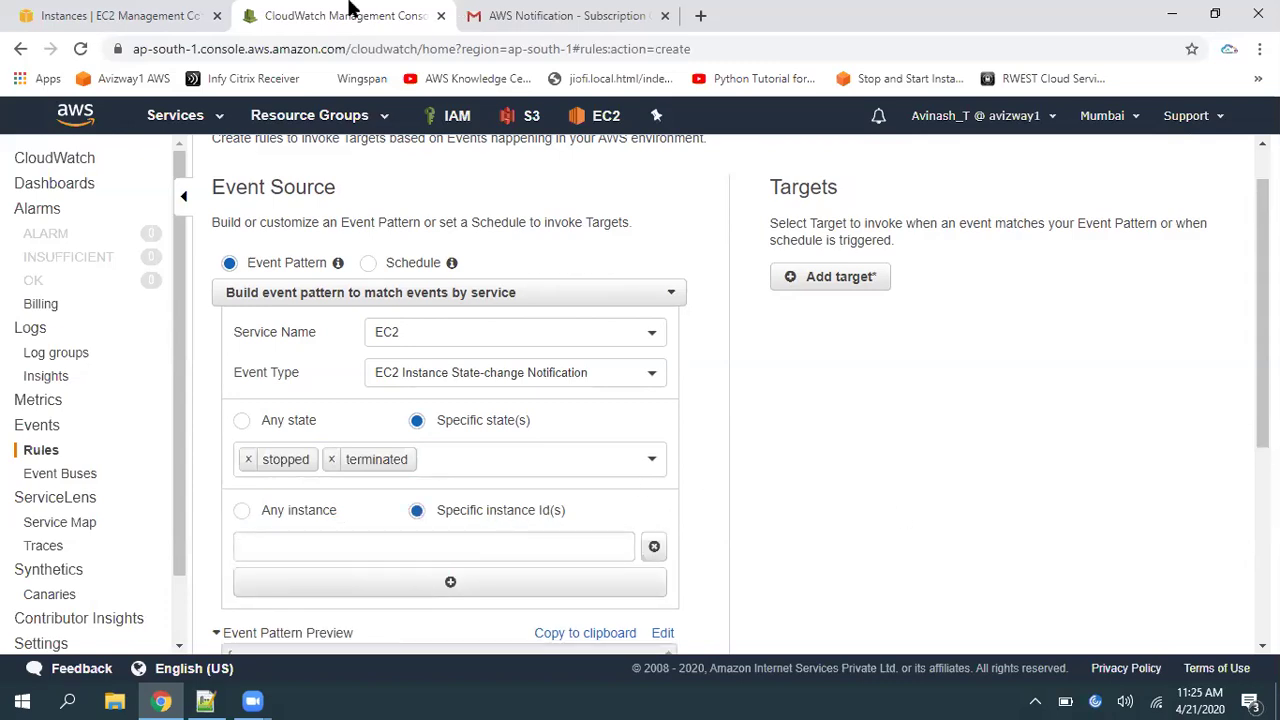
click(148, 12)
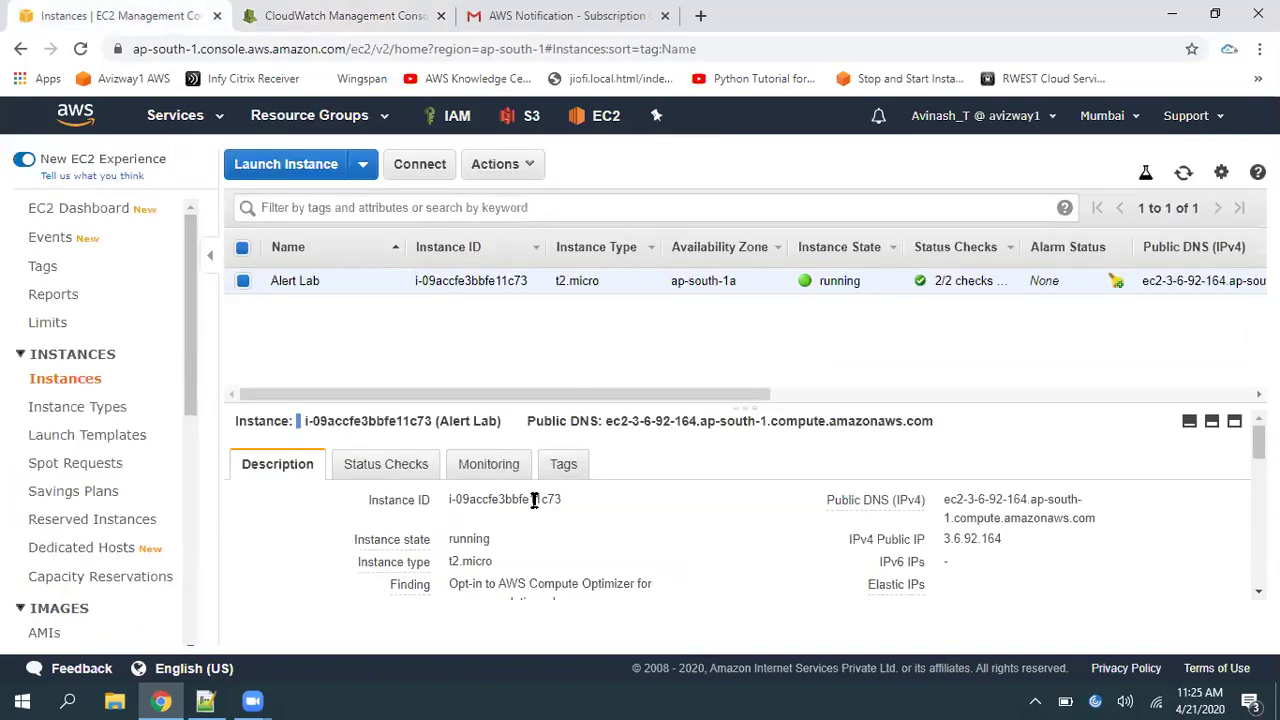
Paste the Alert Lab instance ID i-09accfe3bbfe11c73 into the Specific instance Id box
click(577, 499)
click(345, 15)
click(450, 547)
key(ctrl+v)
click(1060, 494)
Remove the extra empty instance ID boxes so only i-09accfe3bbfe11c73 remains
scroll(443, 449, down, 2)
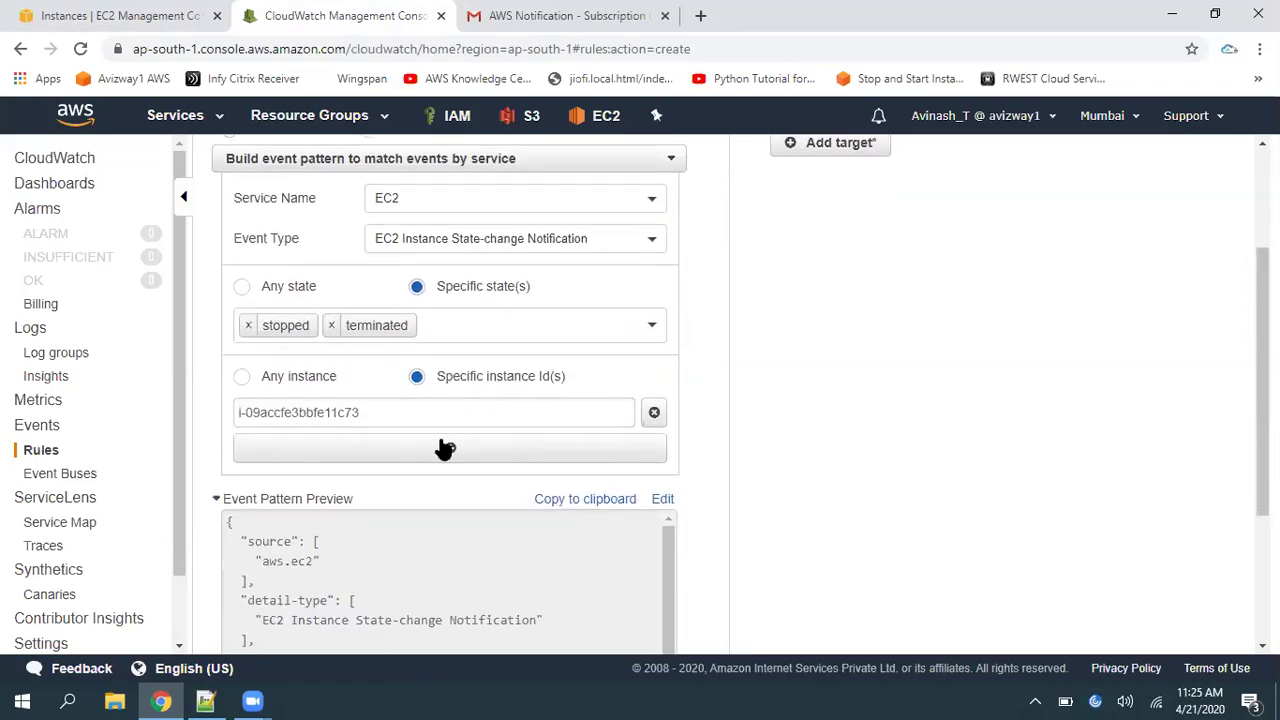
click(443, 449)
click(425, 482)
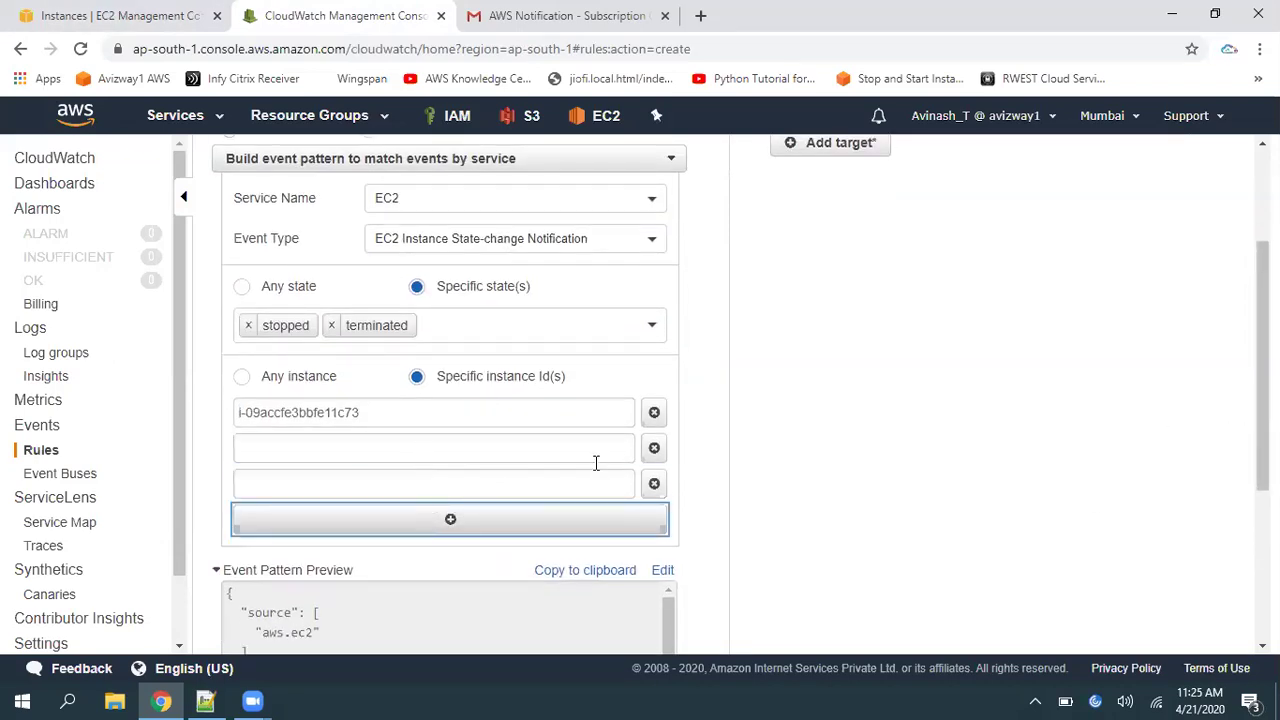
click(652, 452)
click(652, 451)
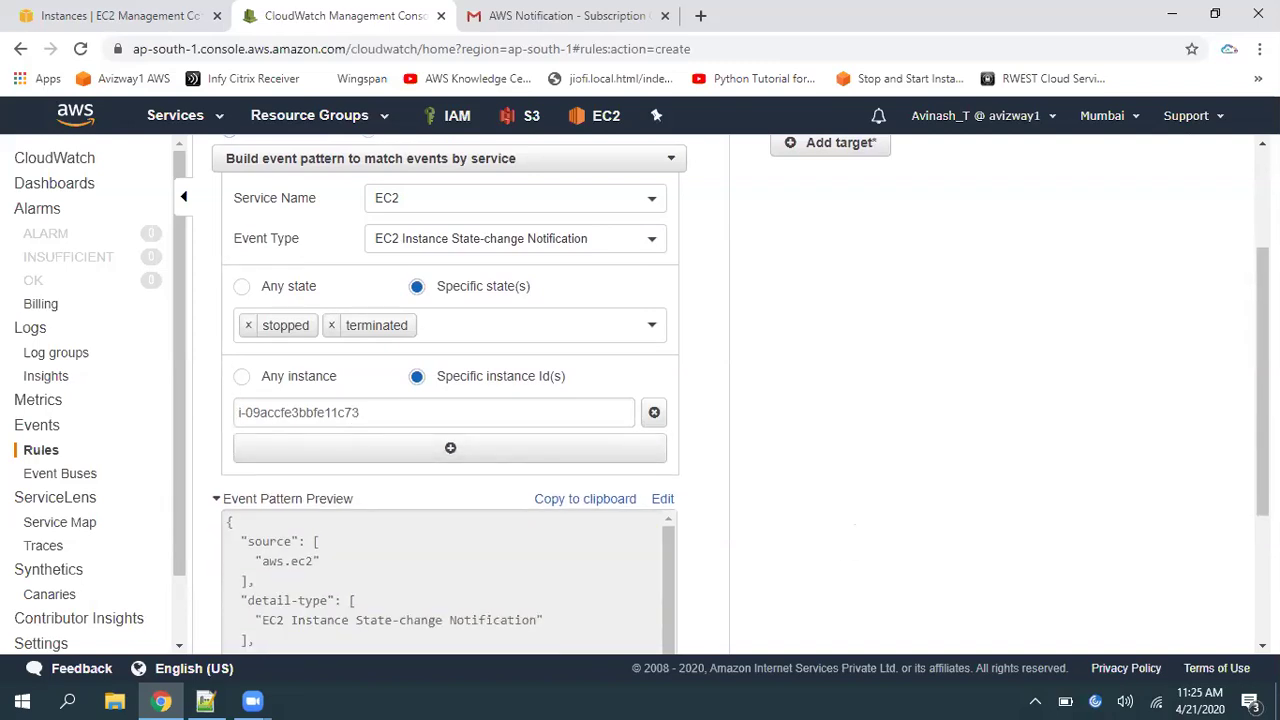
scroll(971, 371, up, 2)
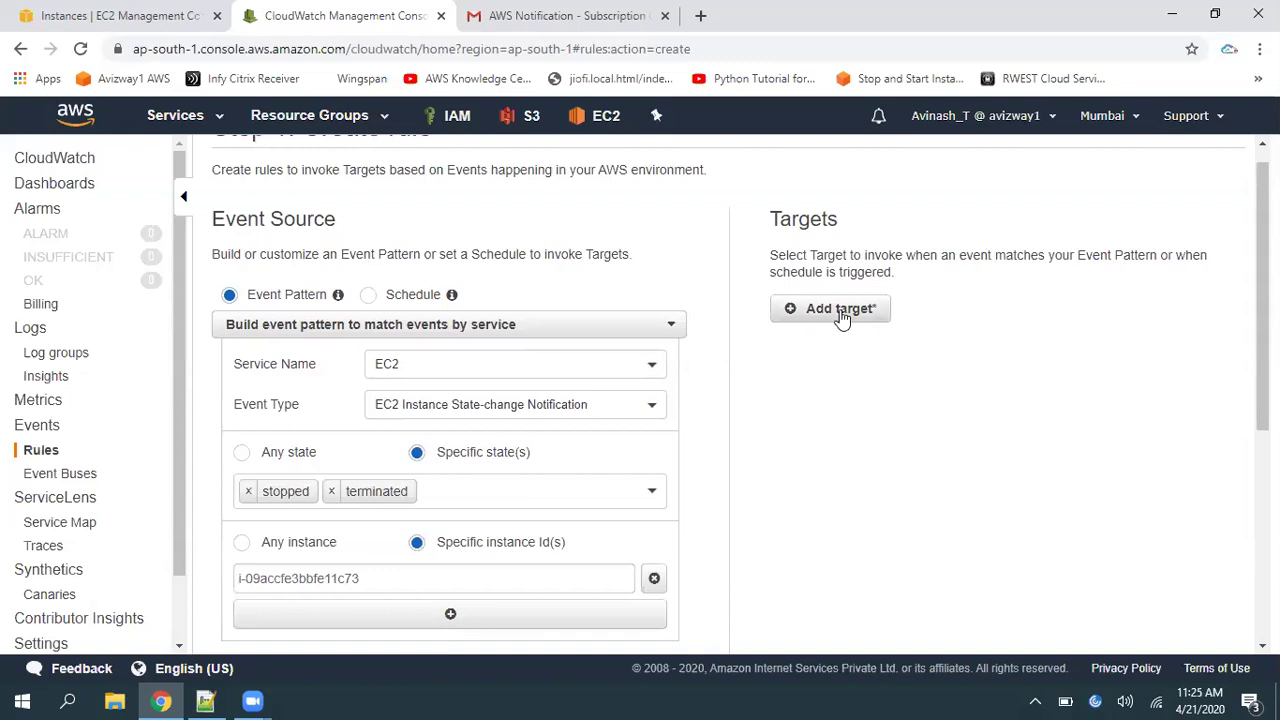
Add an SNS topic target for the rule and select the InstanceAlert topic
click(842, 310)
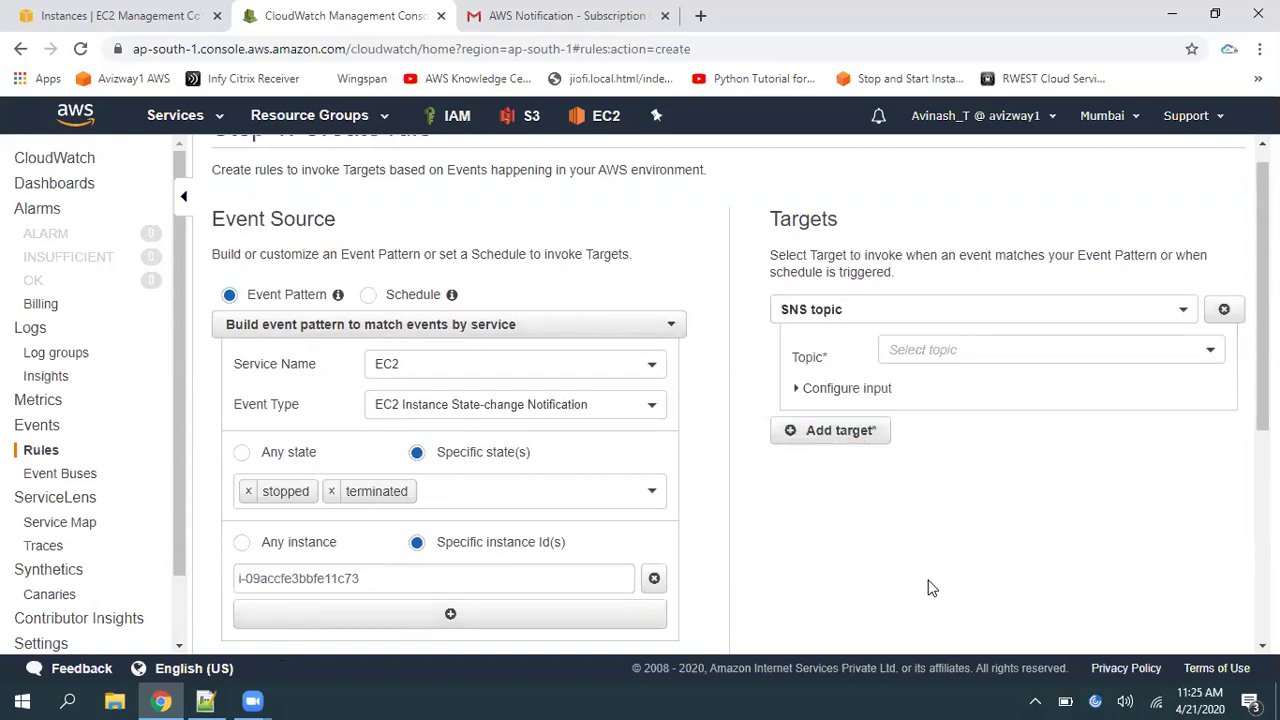
click(929, 345)
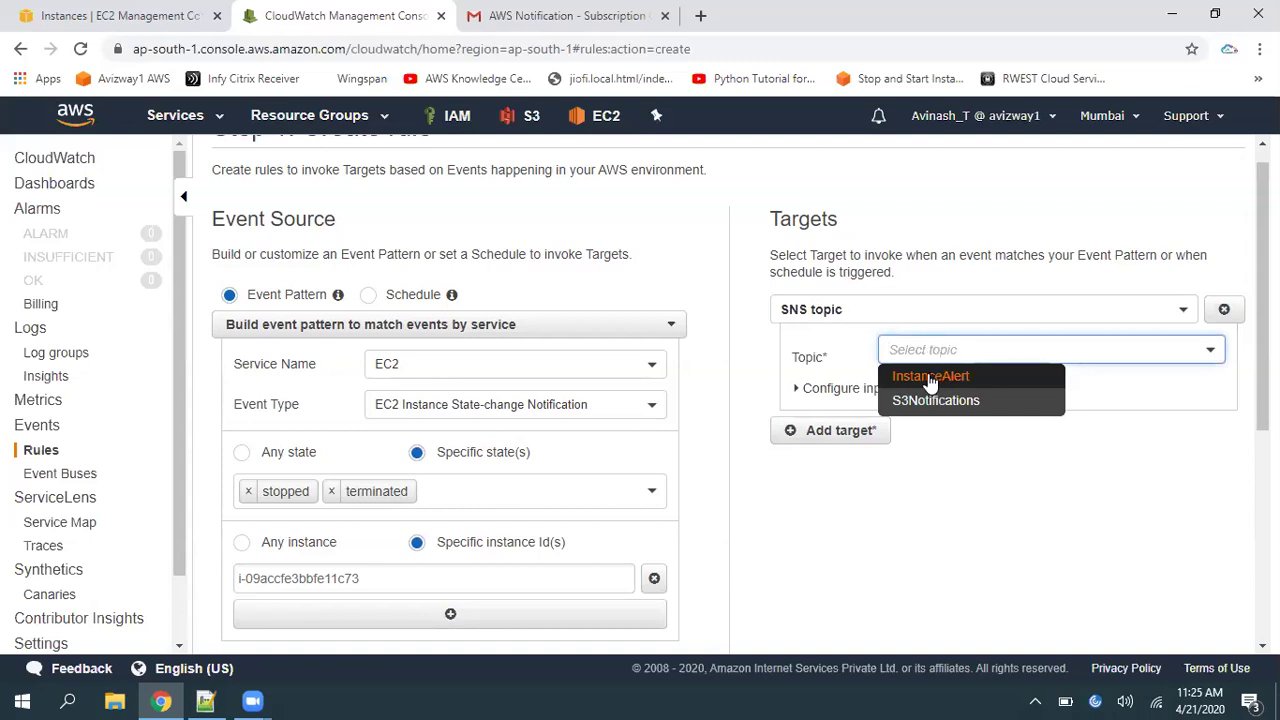
click(928, 375)
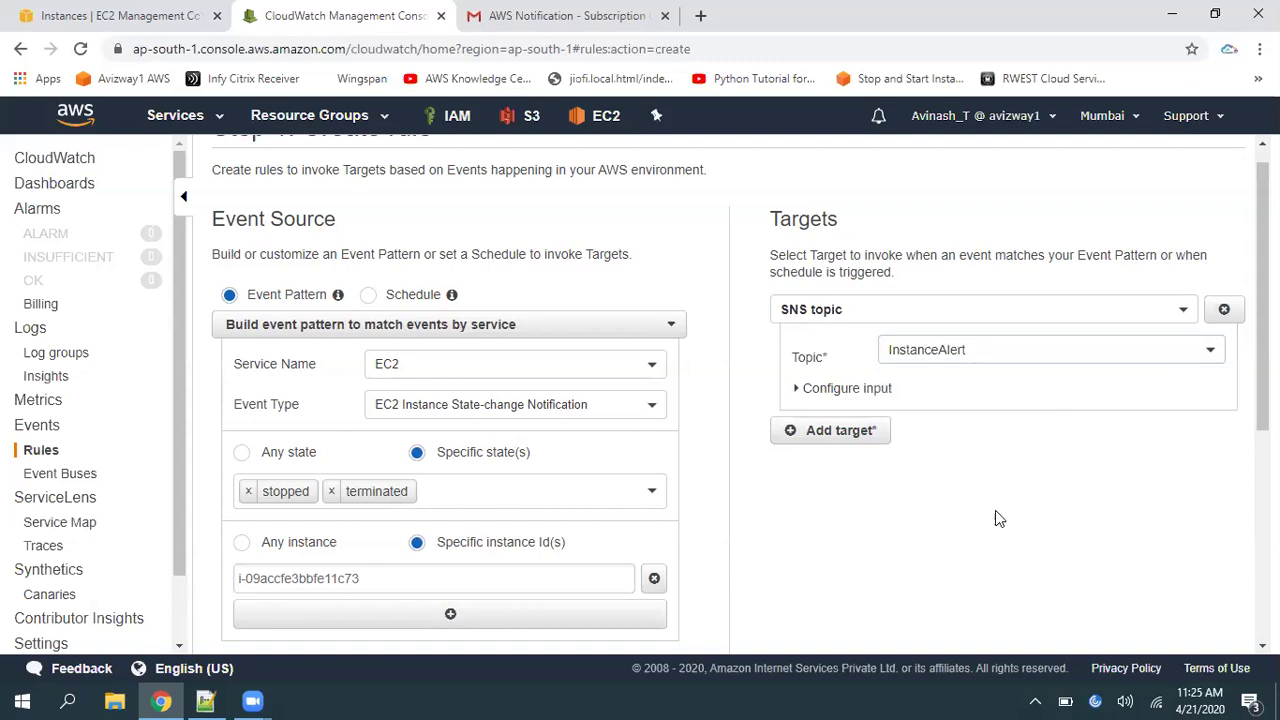
drag(1263, 300, 1263, 508)
Name the rule InstanceNotifications, create it, then select it and refresh the Rules list
click(1178, 641)
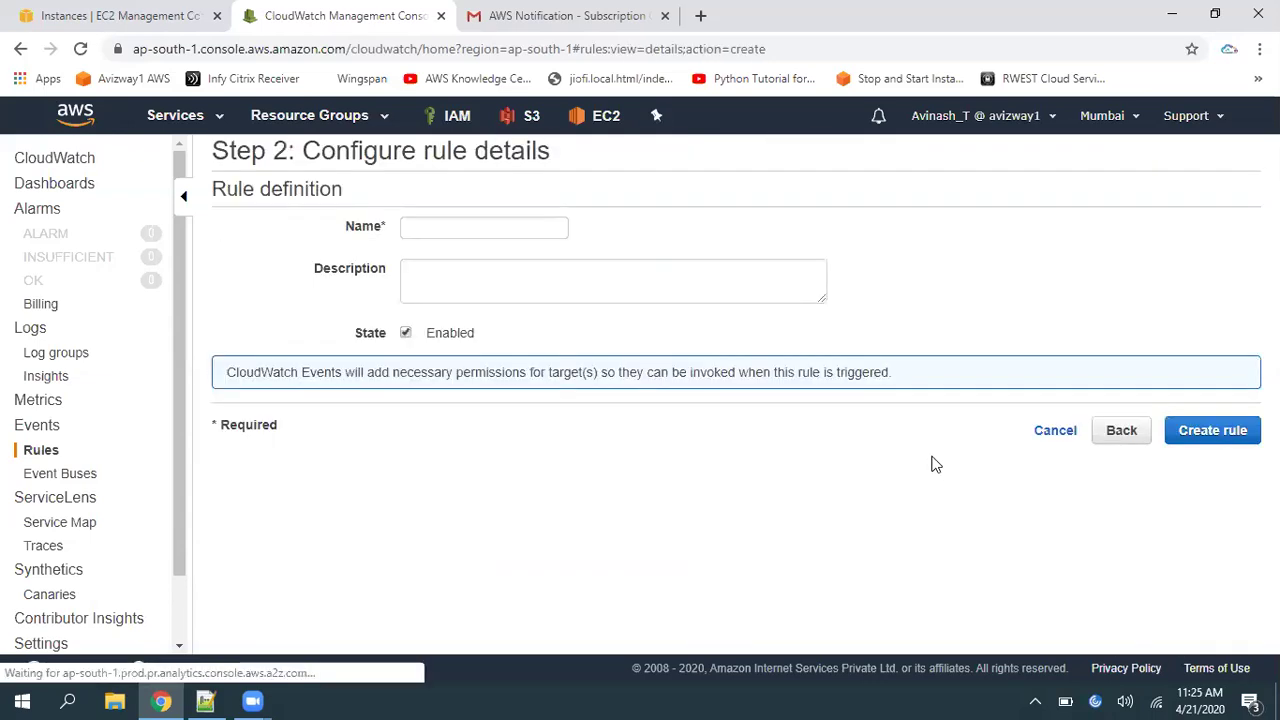
click(479, 222)
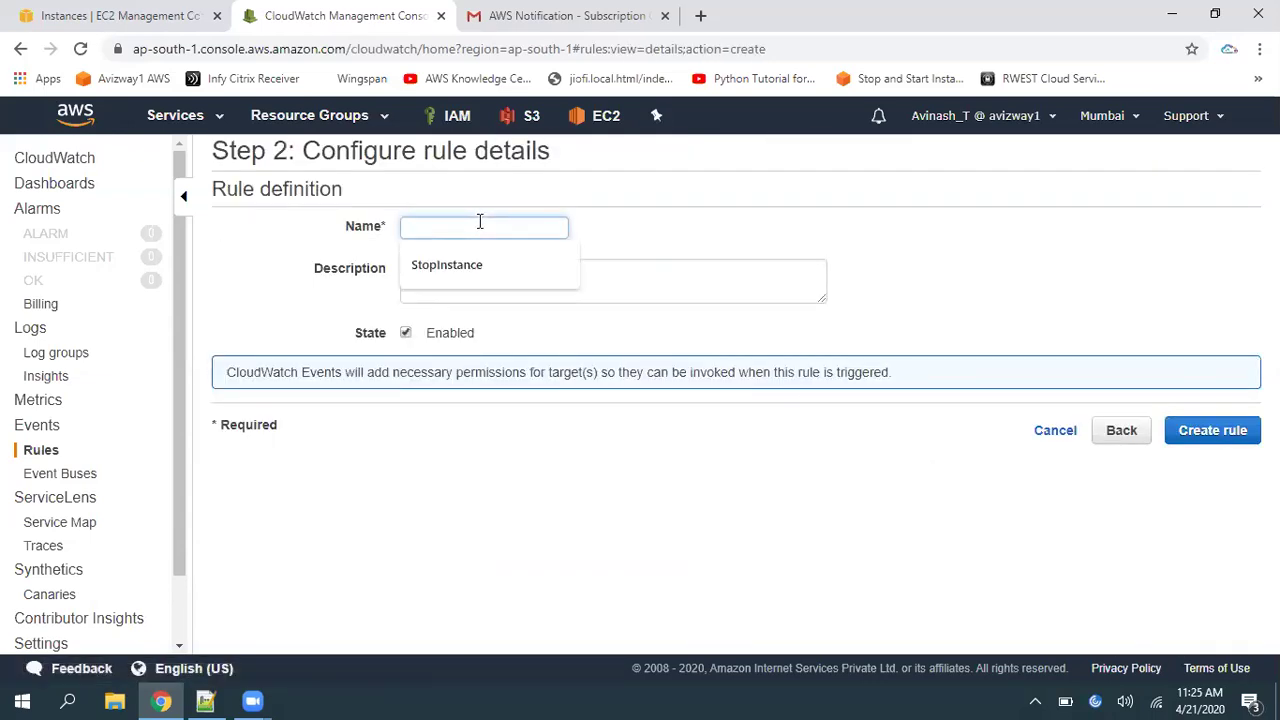
text(InstanceNotifications)
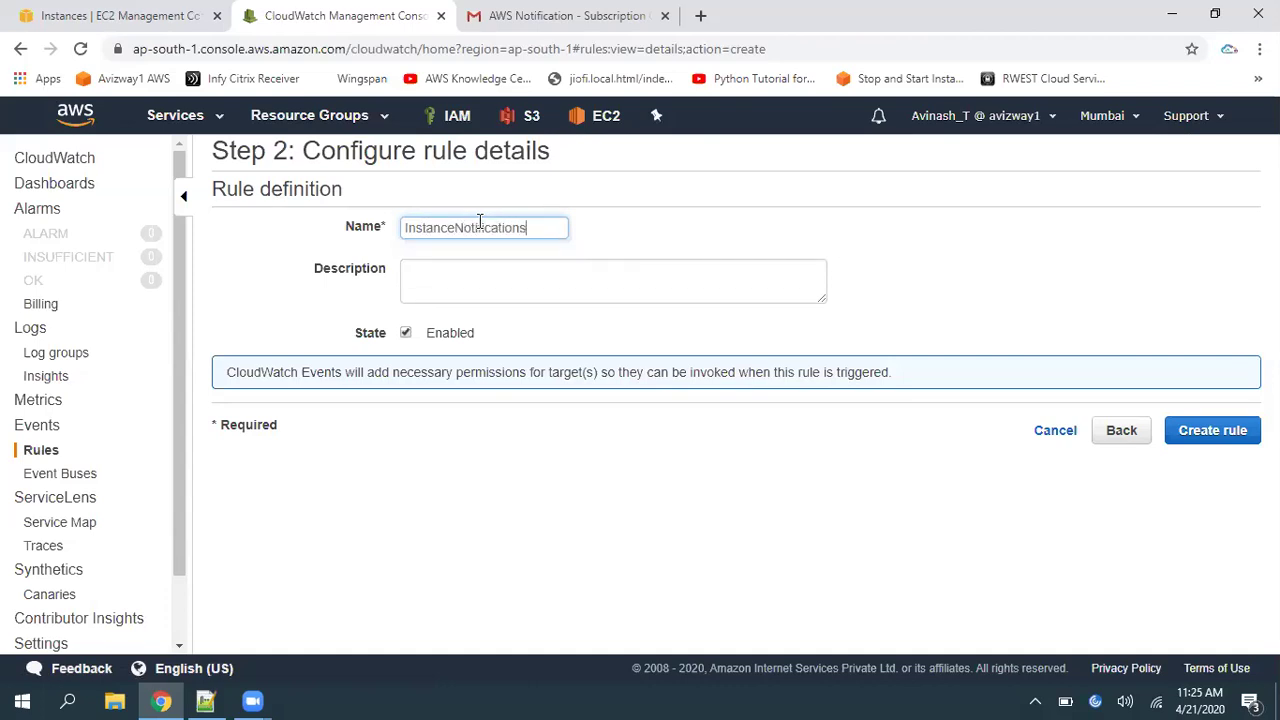
click(563, 483)
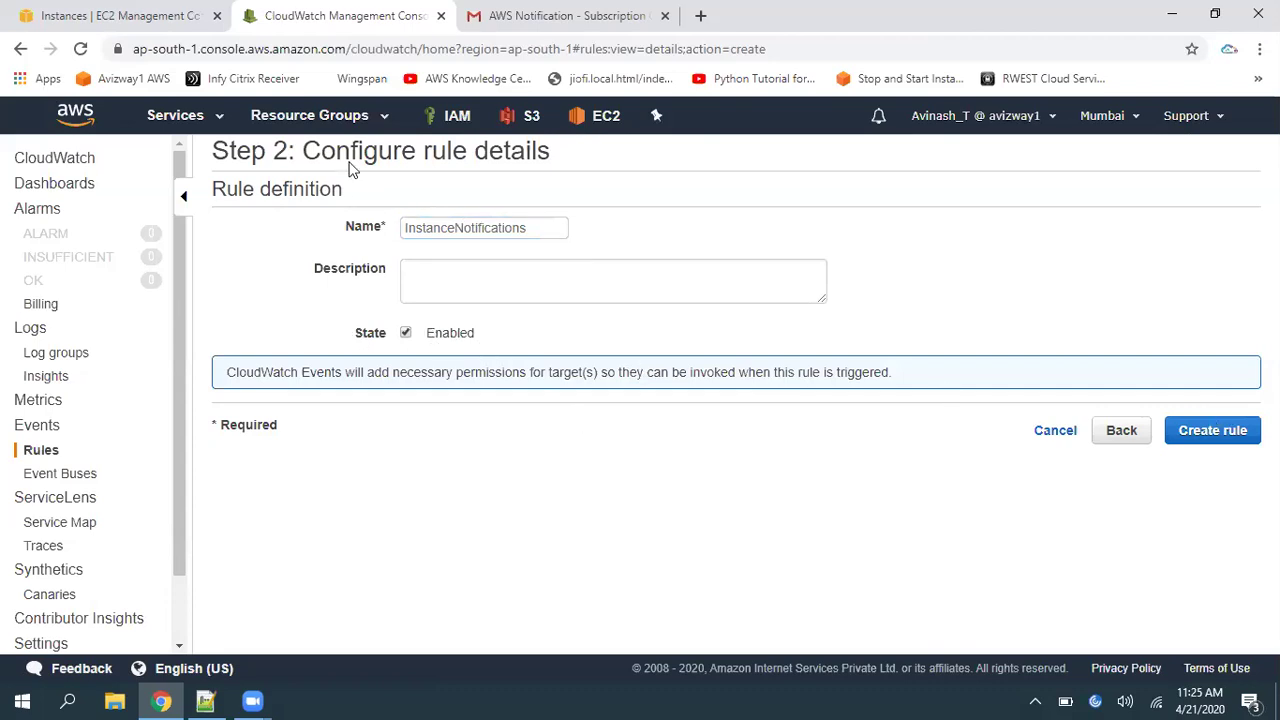
click(1232, 432)
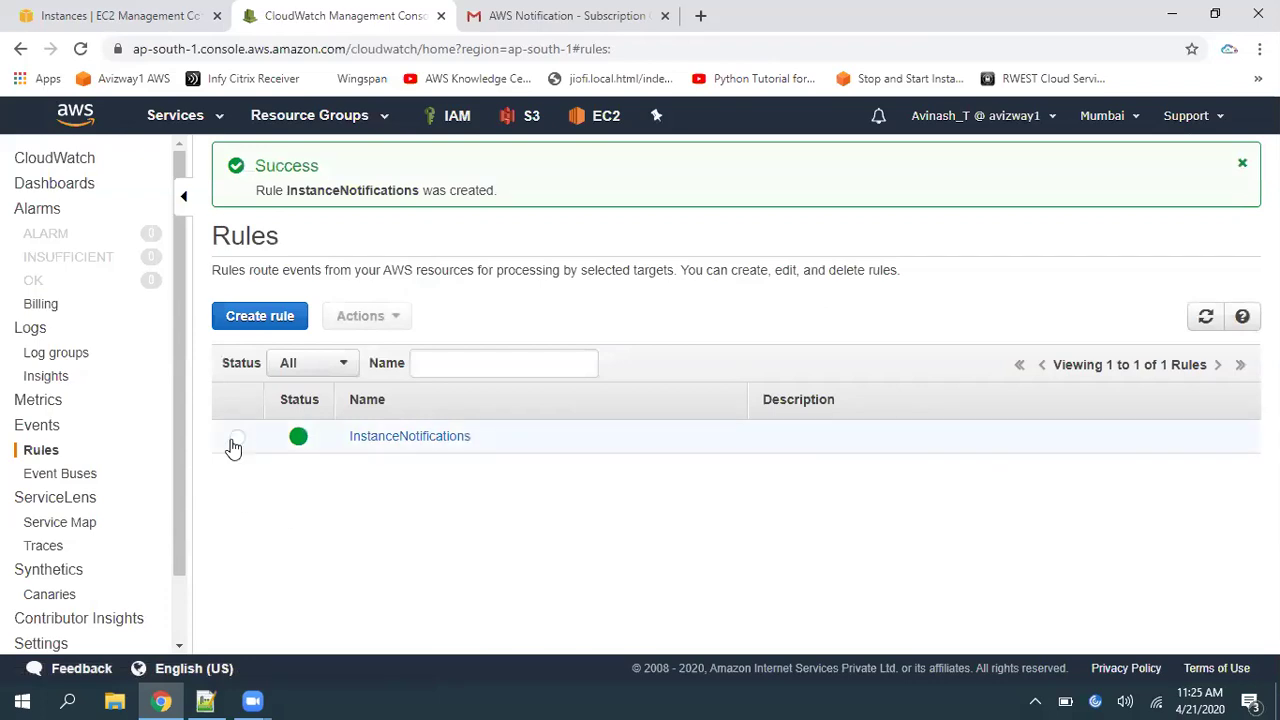
click(236, 437)
click(1205, 316)
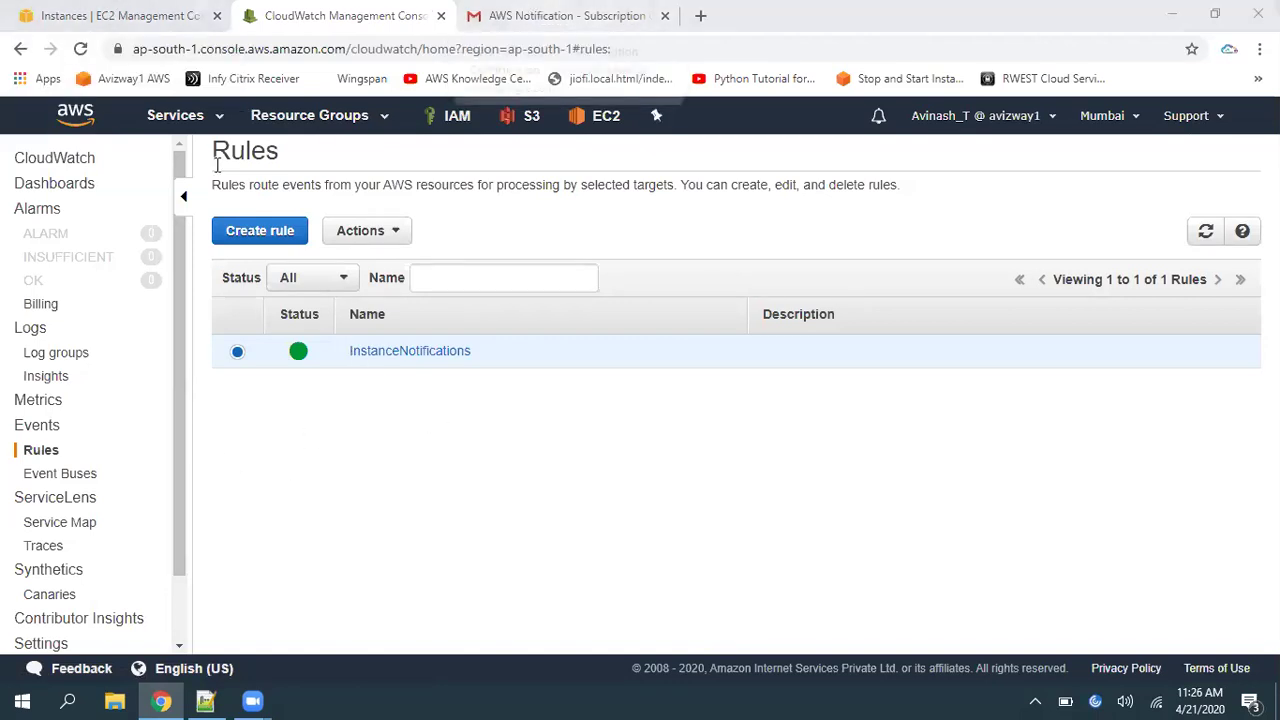
Stop the Alert Lab EC2 instance via Actions > Instance State > Stop
click(570, 16)
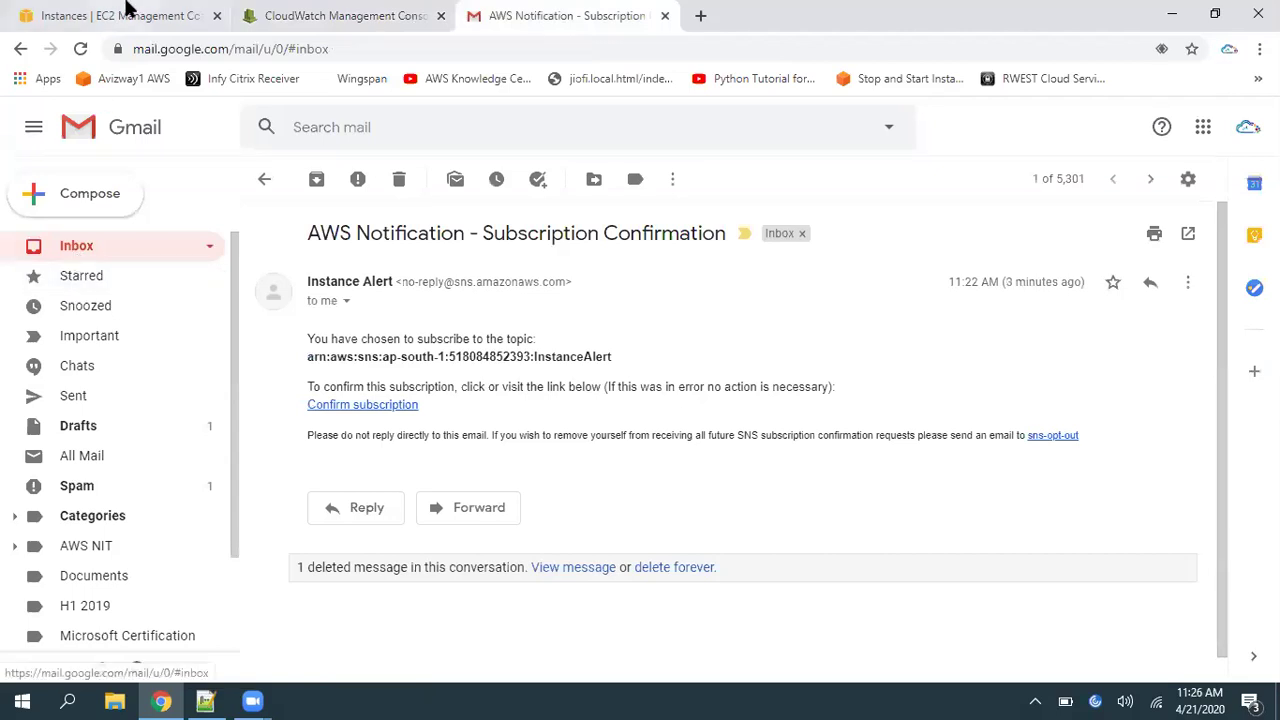
click(126, 14)
click(528, 168)
mouse_move(583, 291)
click(701, 311)
click(822, 511)
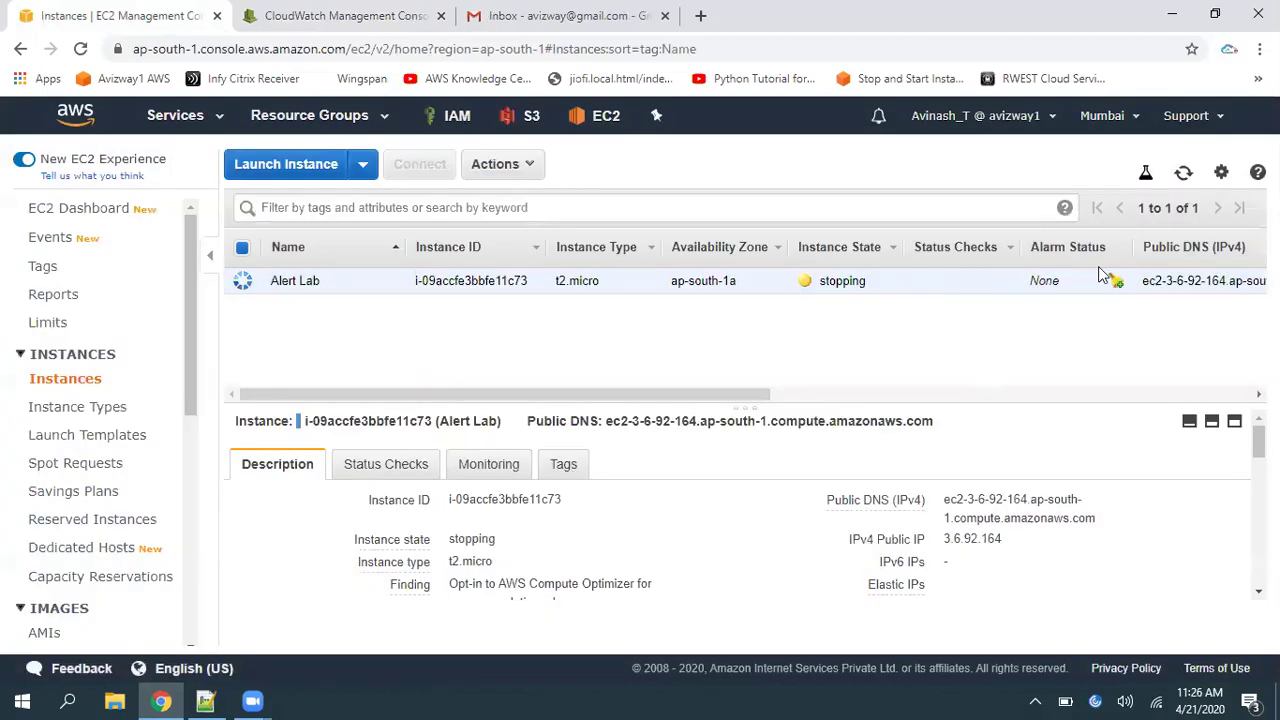
Check Gmail and refresh the instances list until Alert Lab shows stopped
click(1184, 178)
click(560, 15)
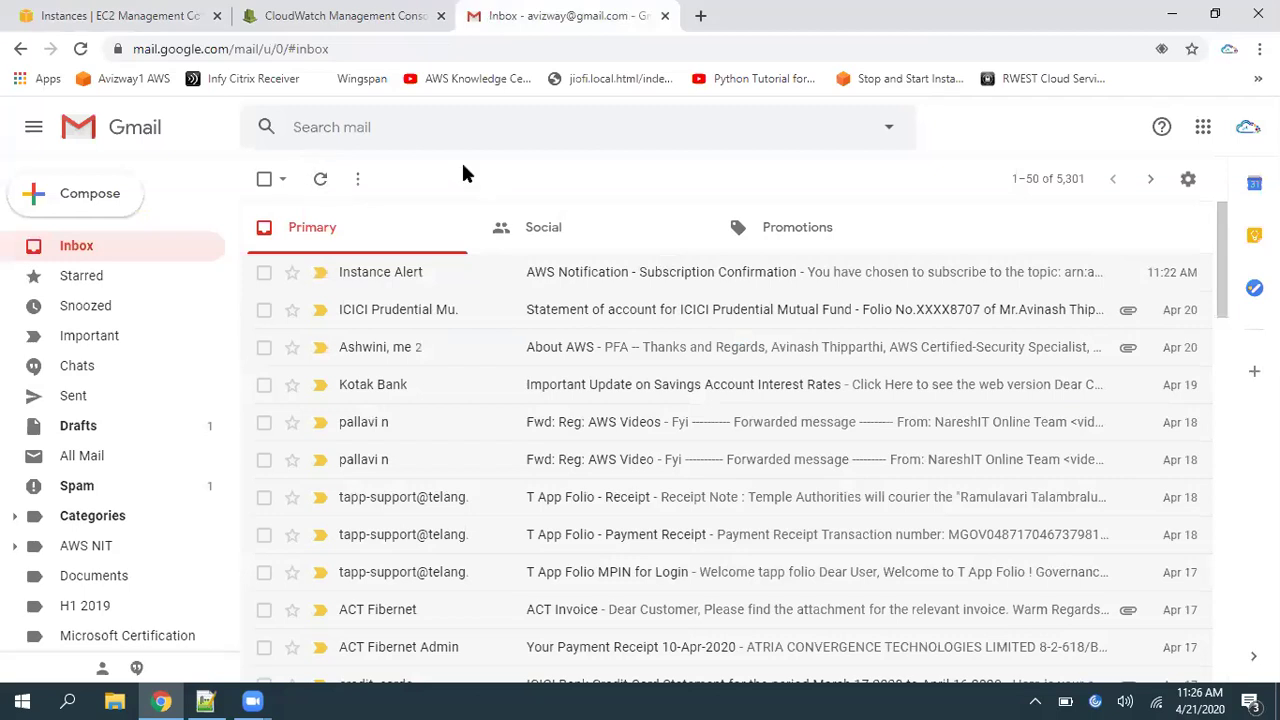
click(226, 15)
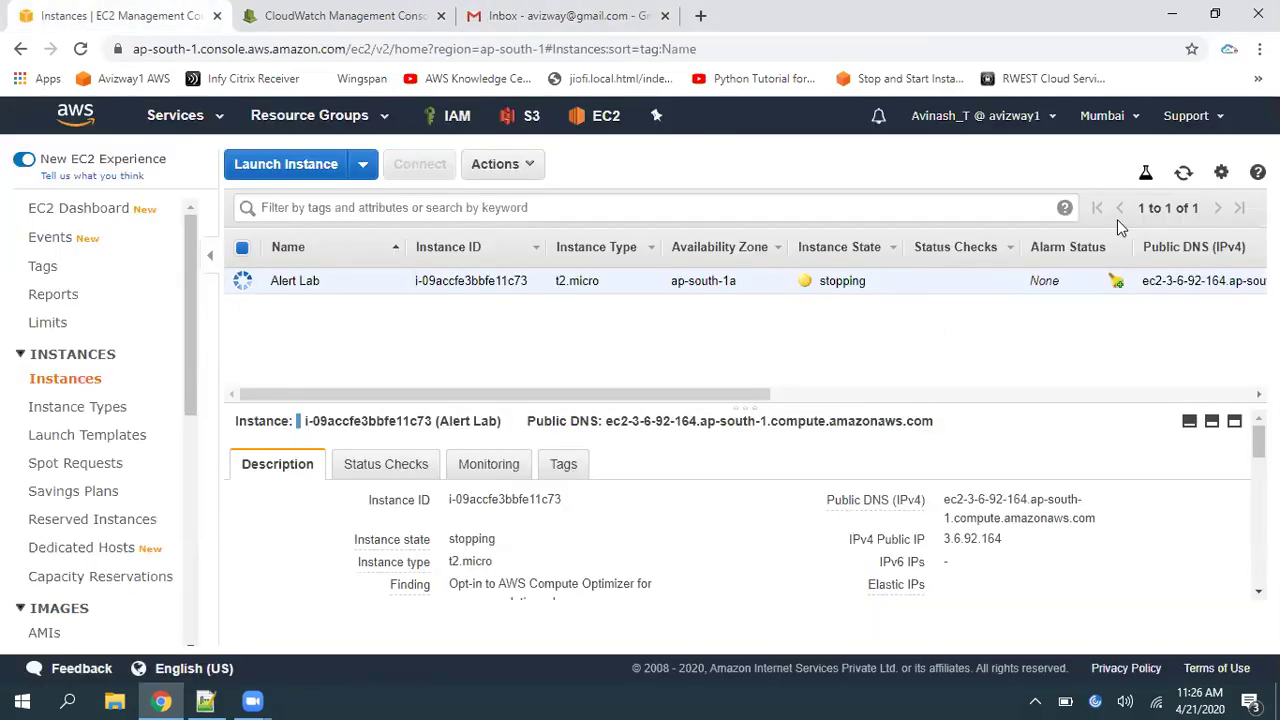
click(1183, 175)
click(1186, 174)
click(1184, 176)
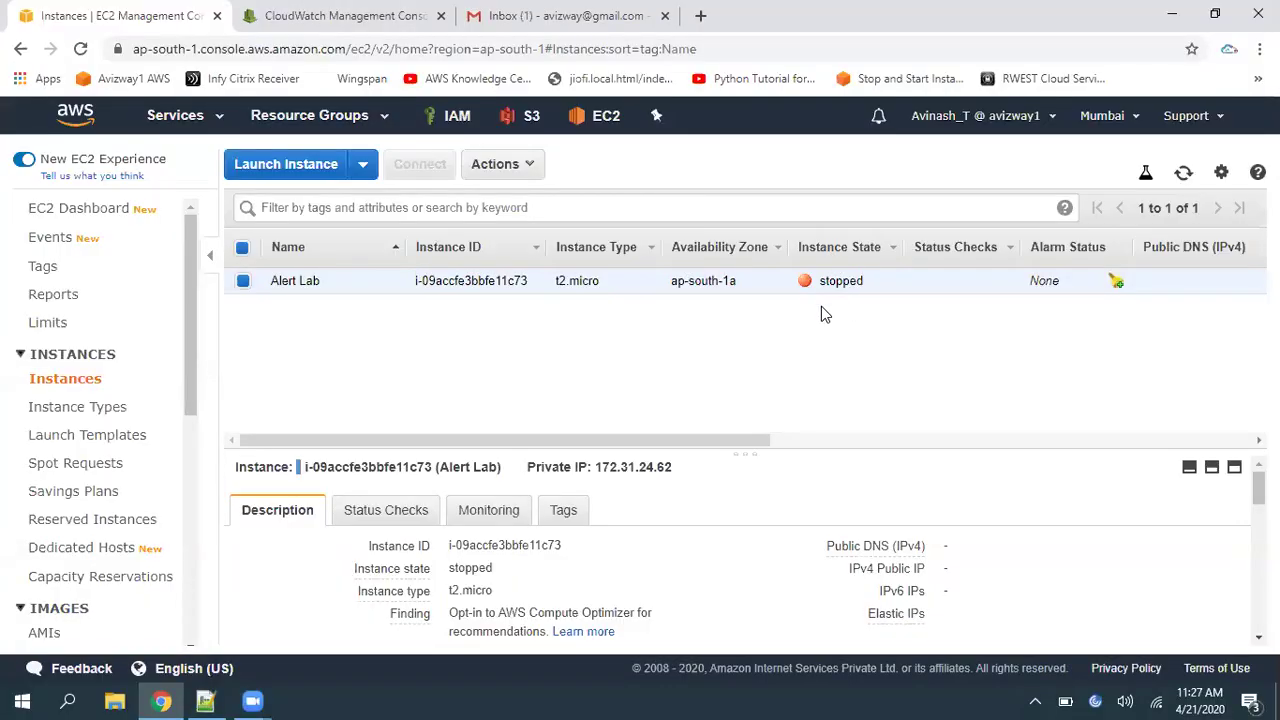
Confirm Alert Lab shows stopped, then open the new AWS Notification Message email in Gmail
drag(815, 284, 857, 288)
click(895, 371)
click(1183, 172)
click(530, 26)
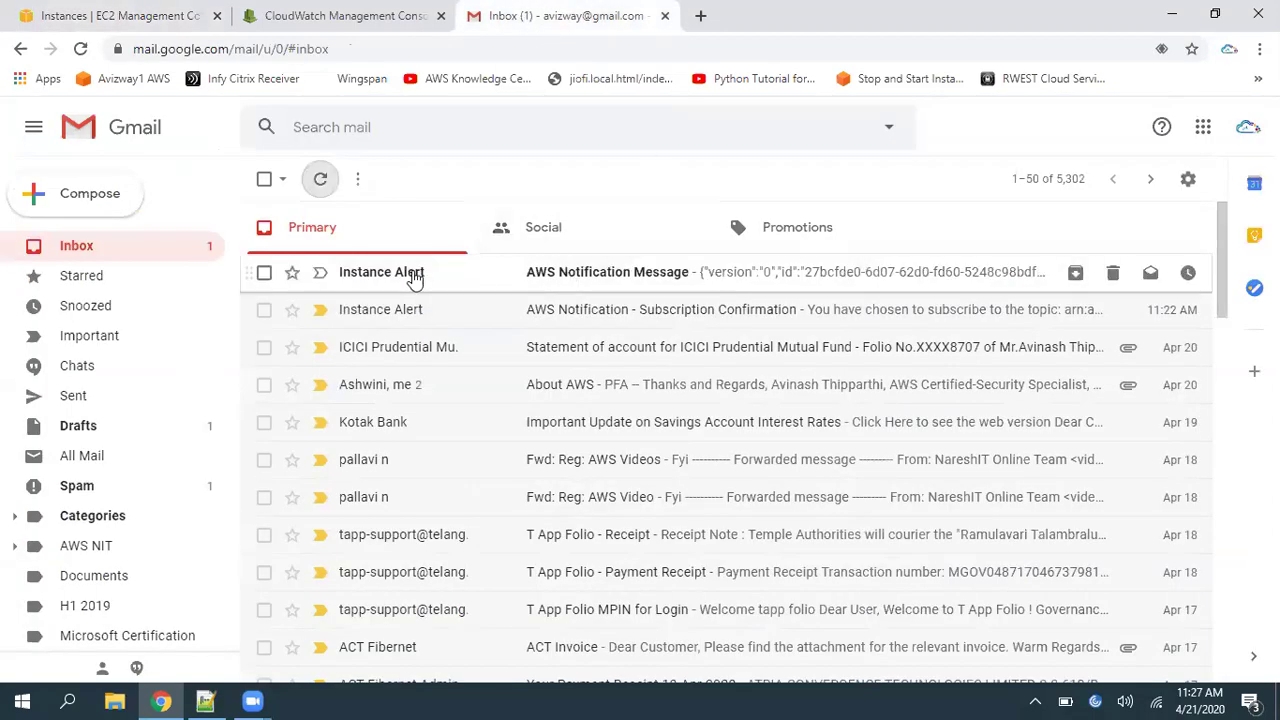
click(473, 281)
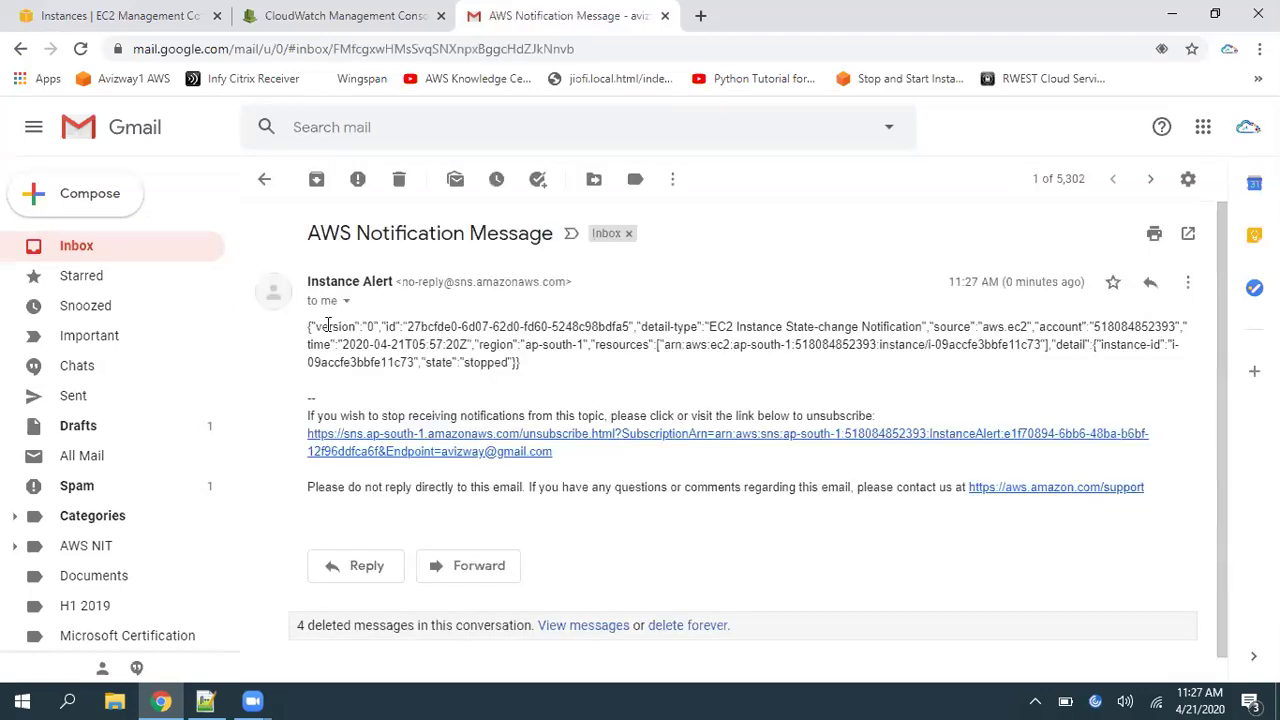
Review the notification's subject and the instance-id in its JSON body
drag(341, 232, 474, 292)
click(375, 344)
drag(316, 333, 530, 345)
click(617, 388)
drag(1056, 345, 1192, 357)
click(835, 392)
drag(1058, 345, 1178, 346)
click(1108, 347)
Review the JSON's state, region, detail-type, source and account fields, then return to the inbox
drag(425, 362, 578, 345)
click(600, 368)
click(618, 360)
drag(712, 327, 905, 335)
drag(1006, 327, 1152, 329)
click(643, 369)
drag(309, 331, 594, 374)
click(614, 374)
click(117, 261)
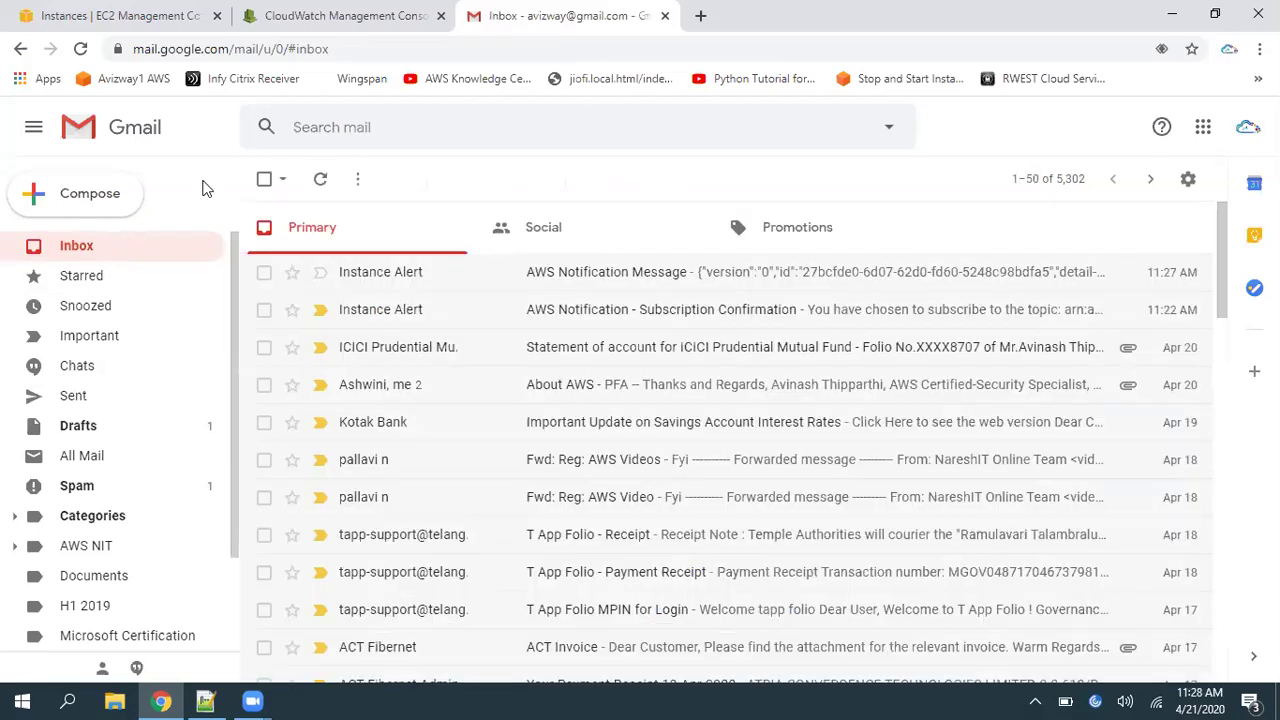
Edit the InstanceNotifications rule and expand Configure input on its SNS target
click(358, 22)
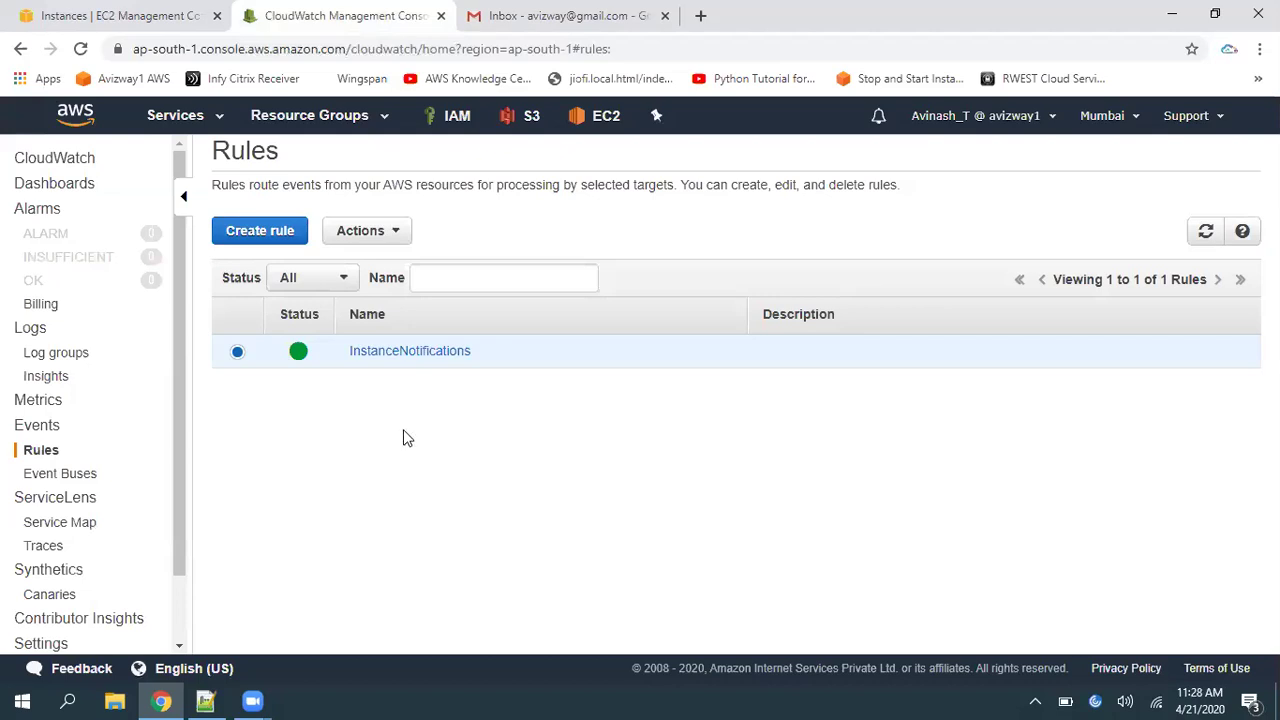
click(392, 358)
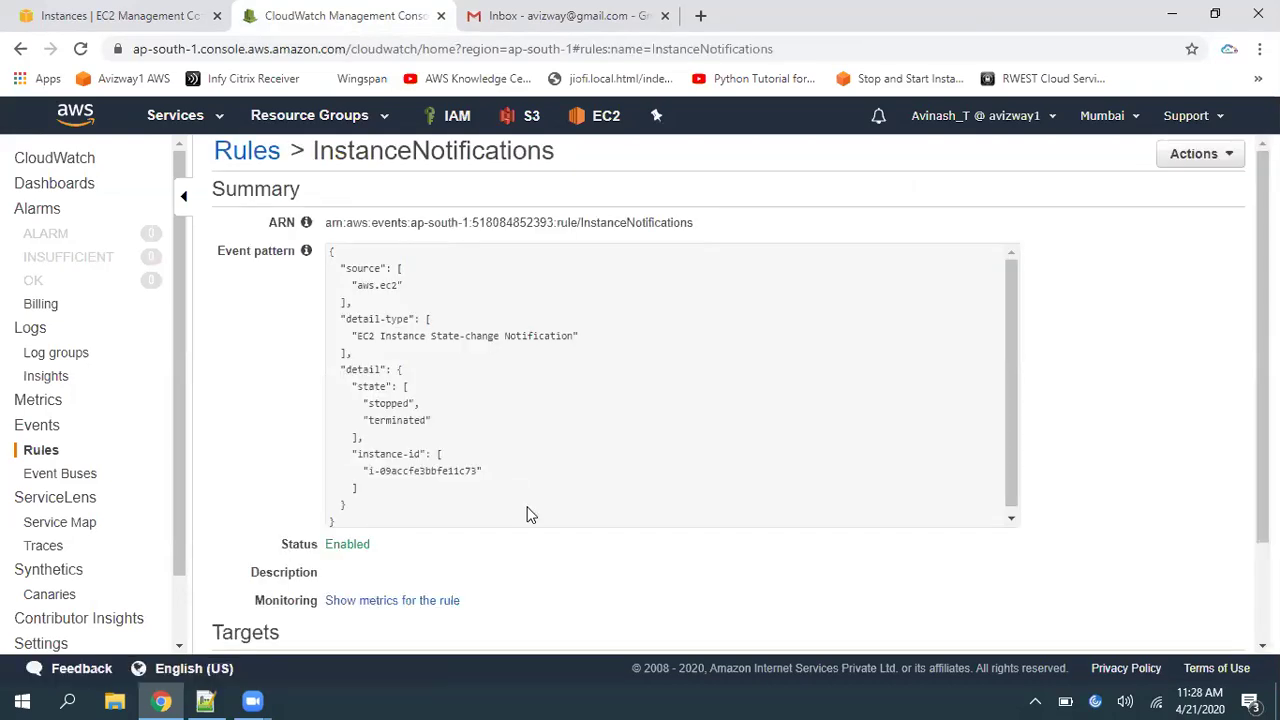
click(1213, 160)
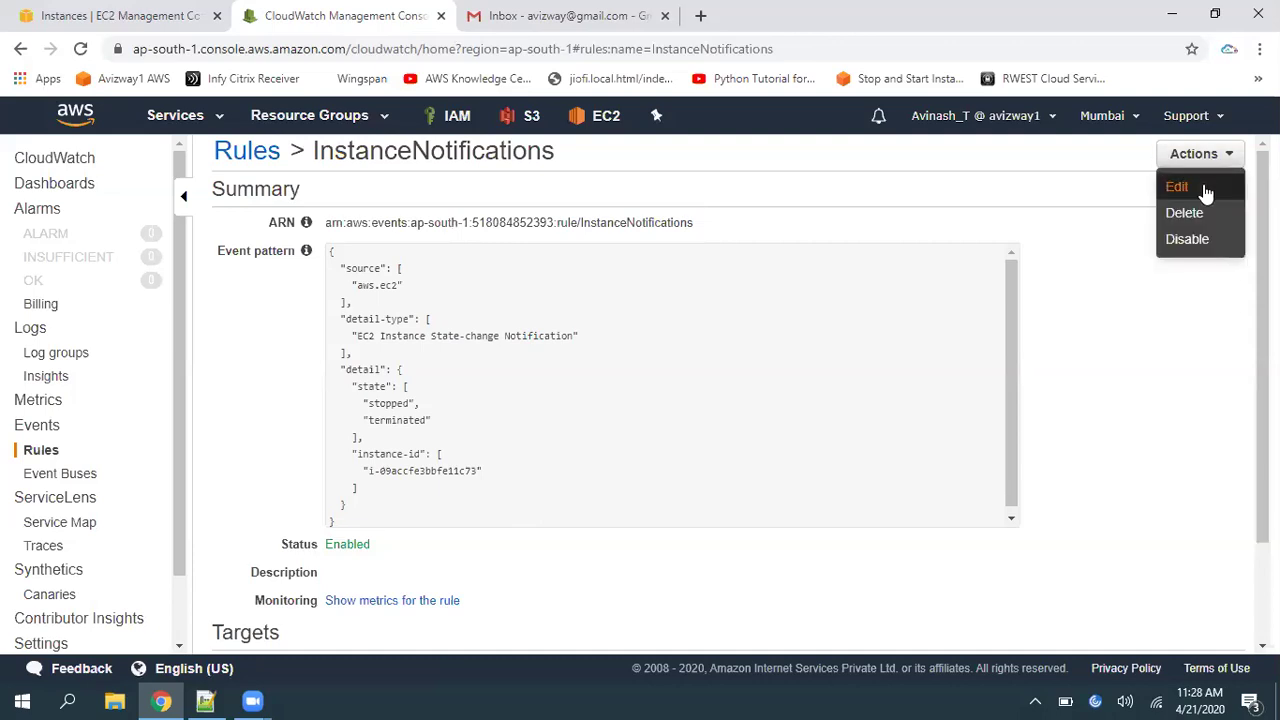
click(1177, 187)
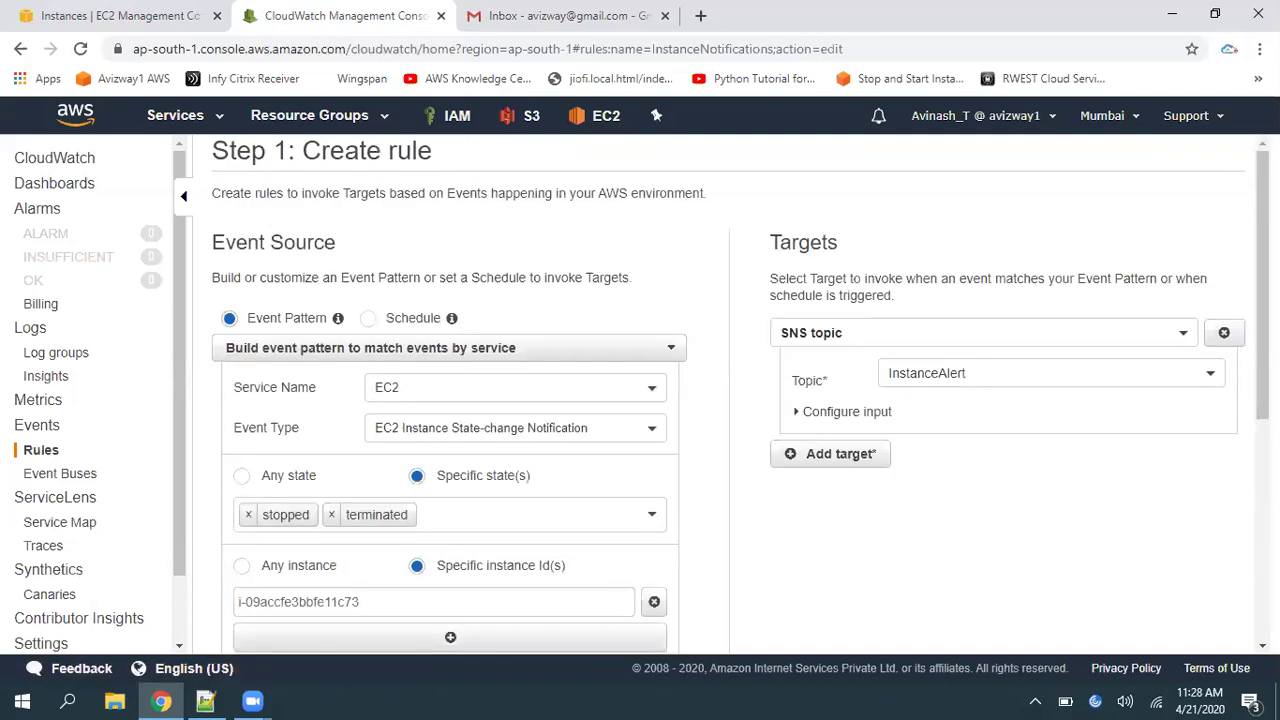
scroll(900, 296, down, 2)
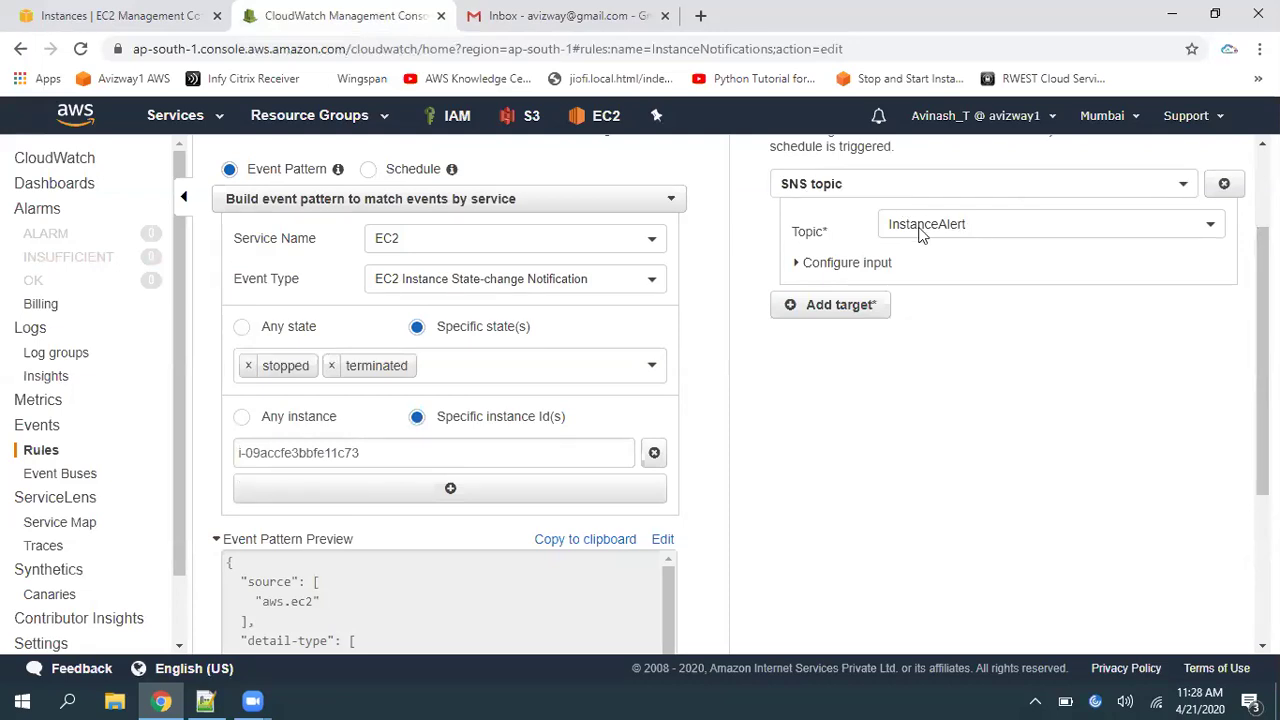
click(840, 264)
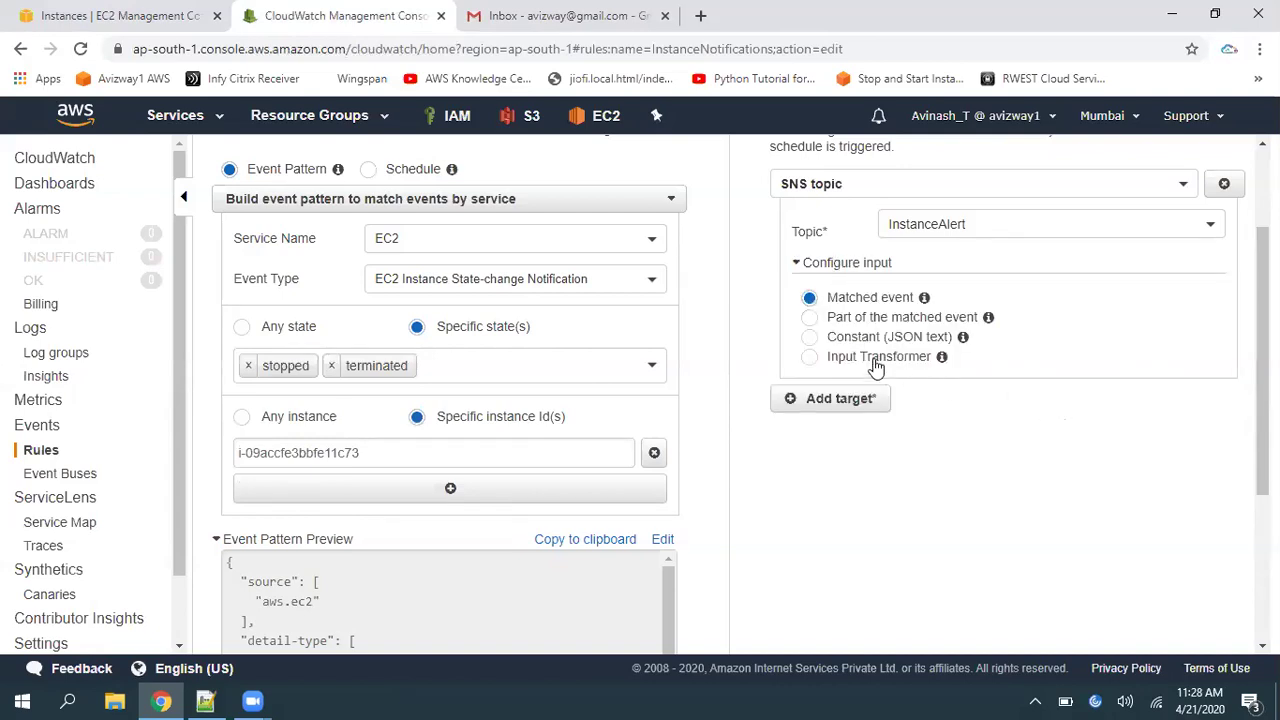
Select Input Transformer for the SNS target and focus the empty Input Path field
drag(829, 357, 934, 358)
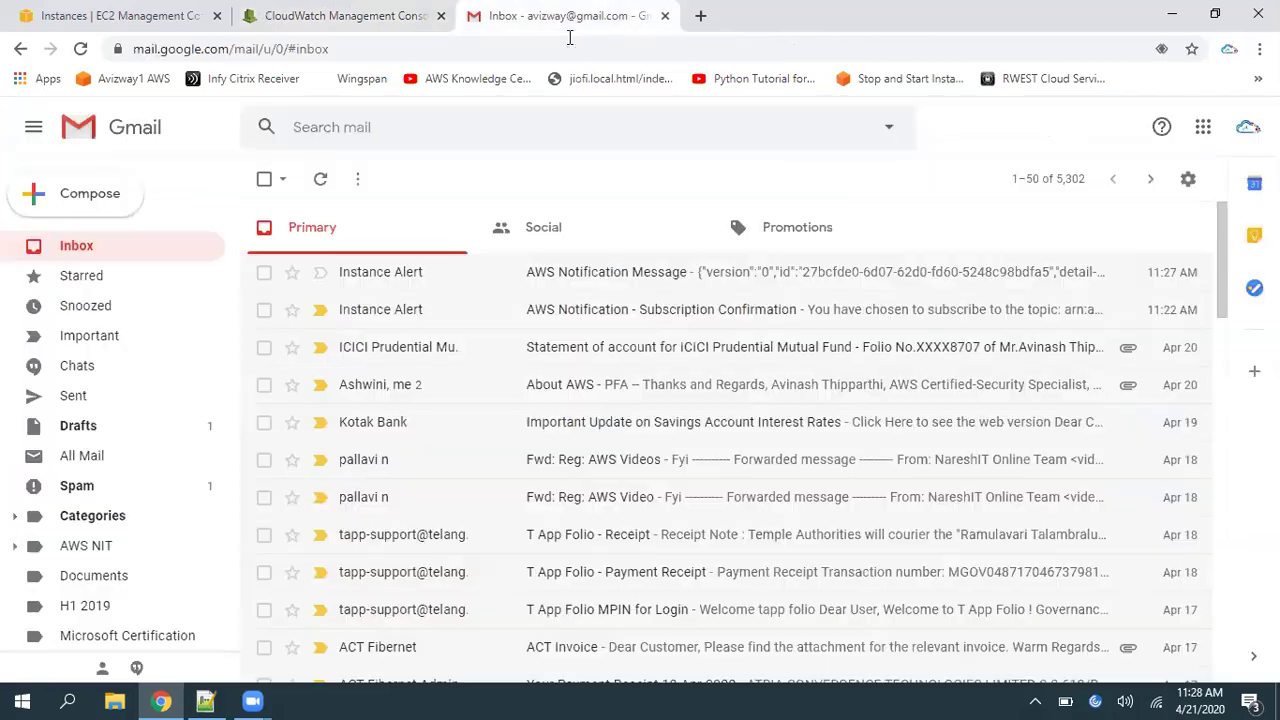
click(568, 20)
click(345, 18)
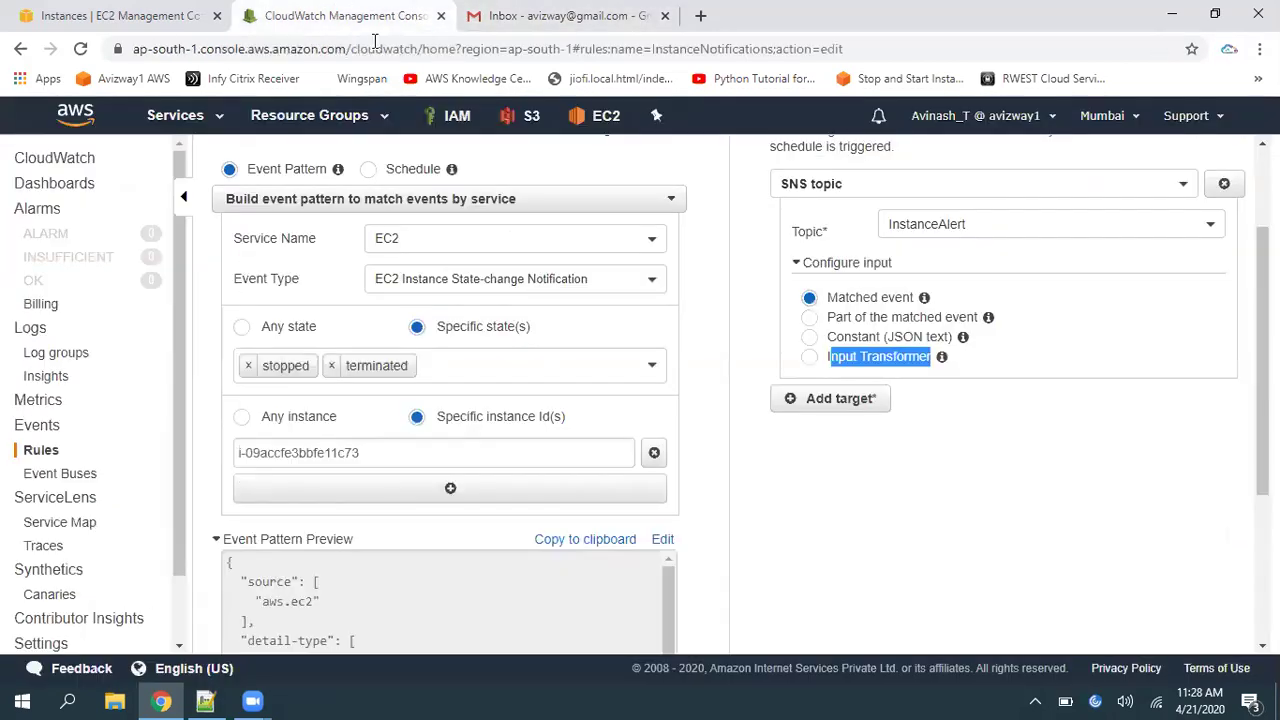
click(925, 473)
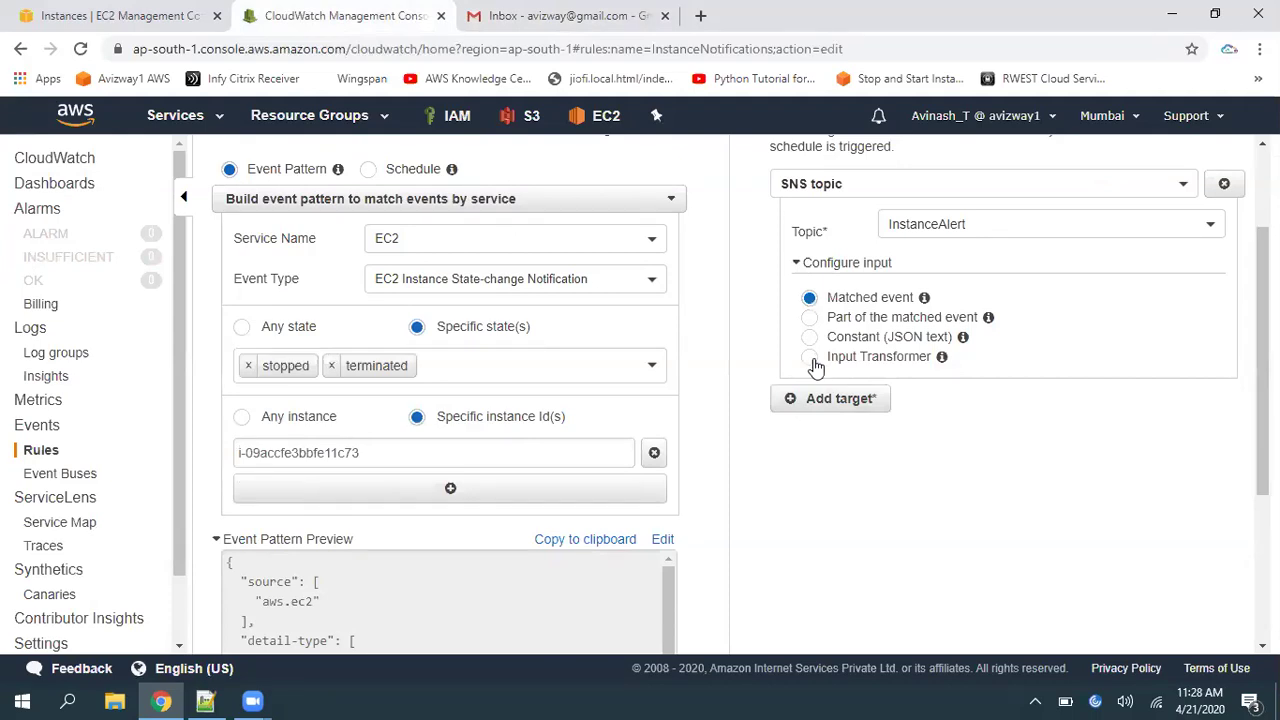
click(811, 360)
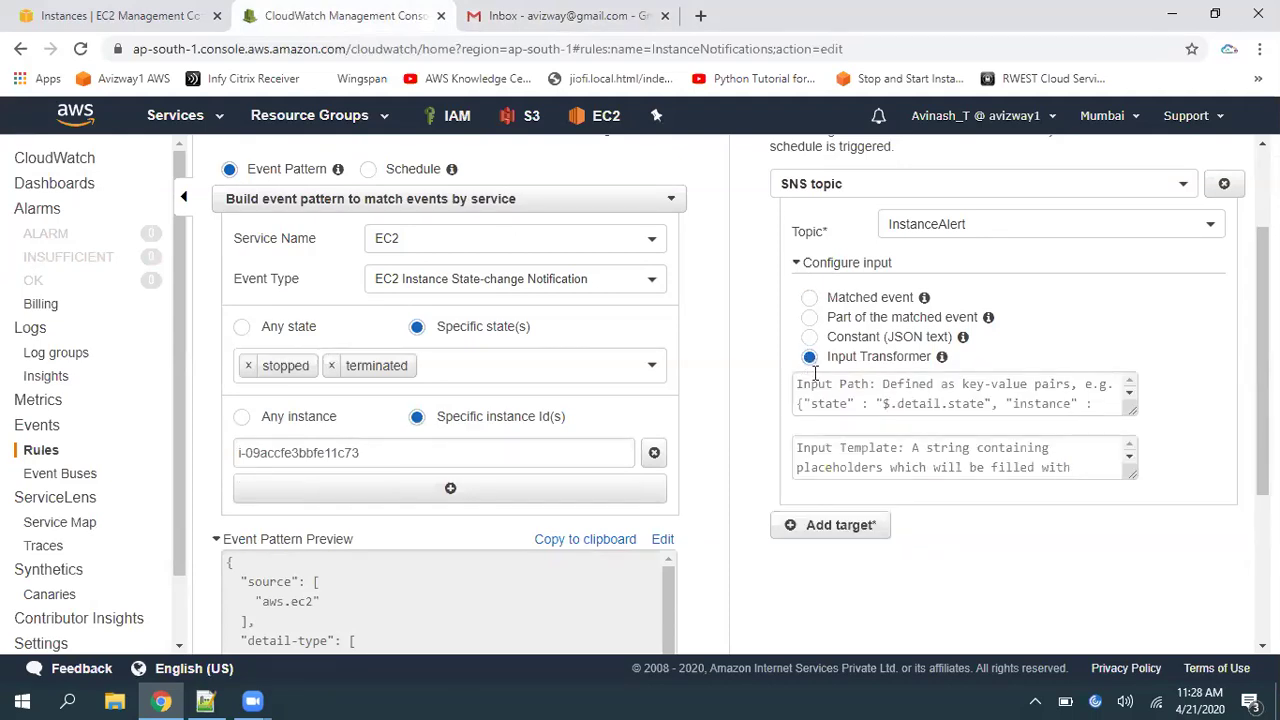
click(816, 390)
Paste line 3's input path JSON from statechange.txt into Input Path, then select the line 7 template
click(205, 700)
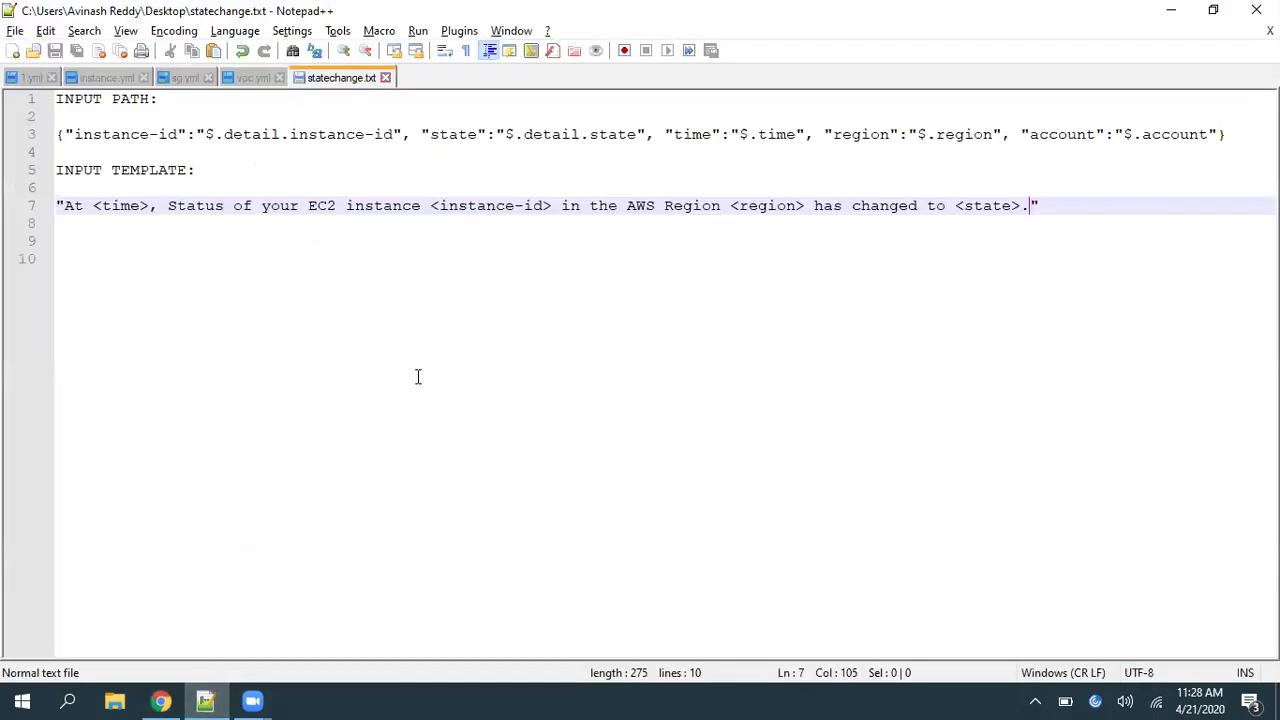
click(58, 140)
drag(57, 136, 1228, 135)
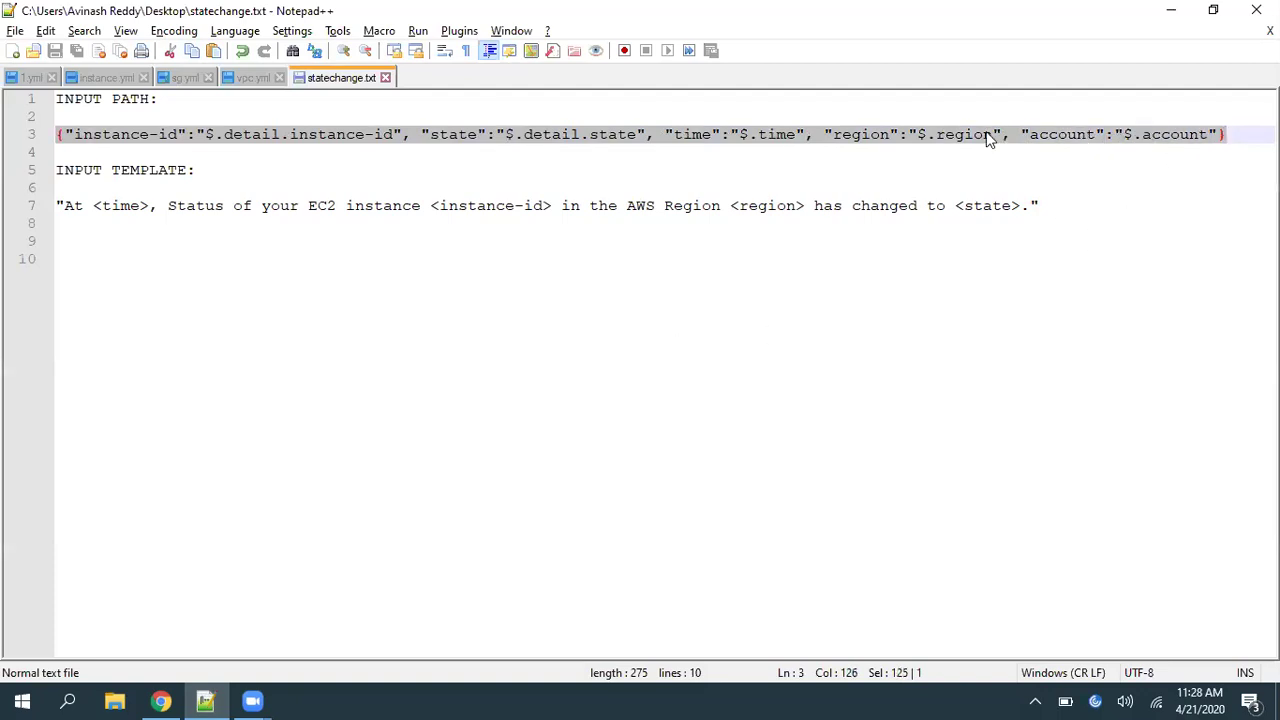
click(160, 700)
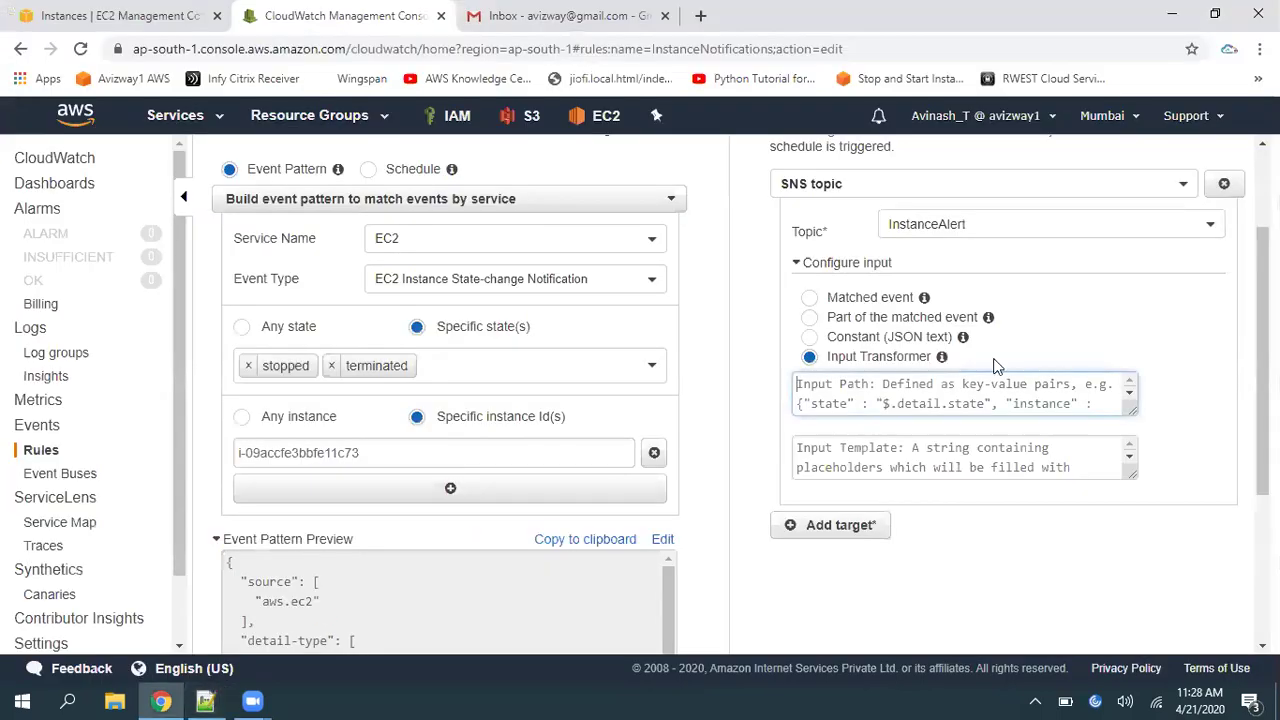
key(ctrl+v)
click(1032, 597)
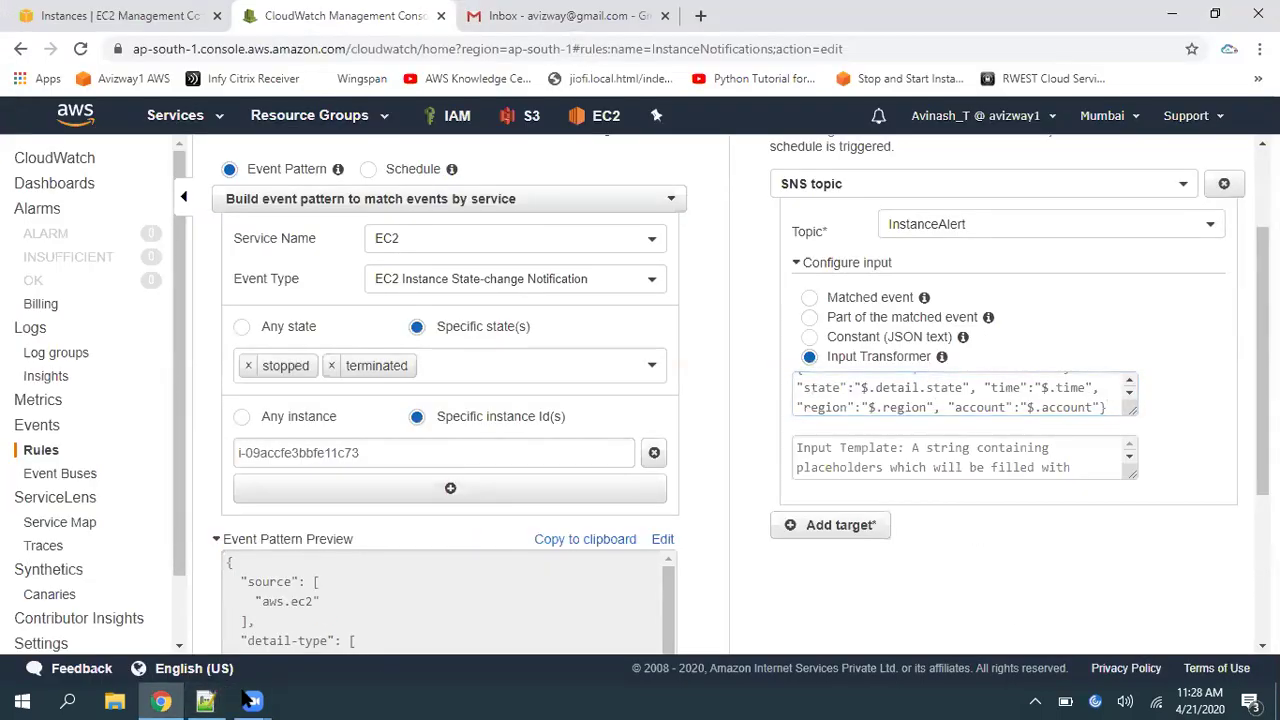
click(205, 700)
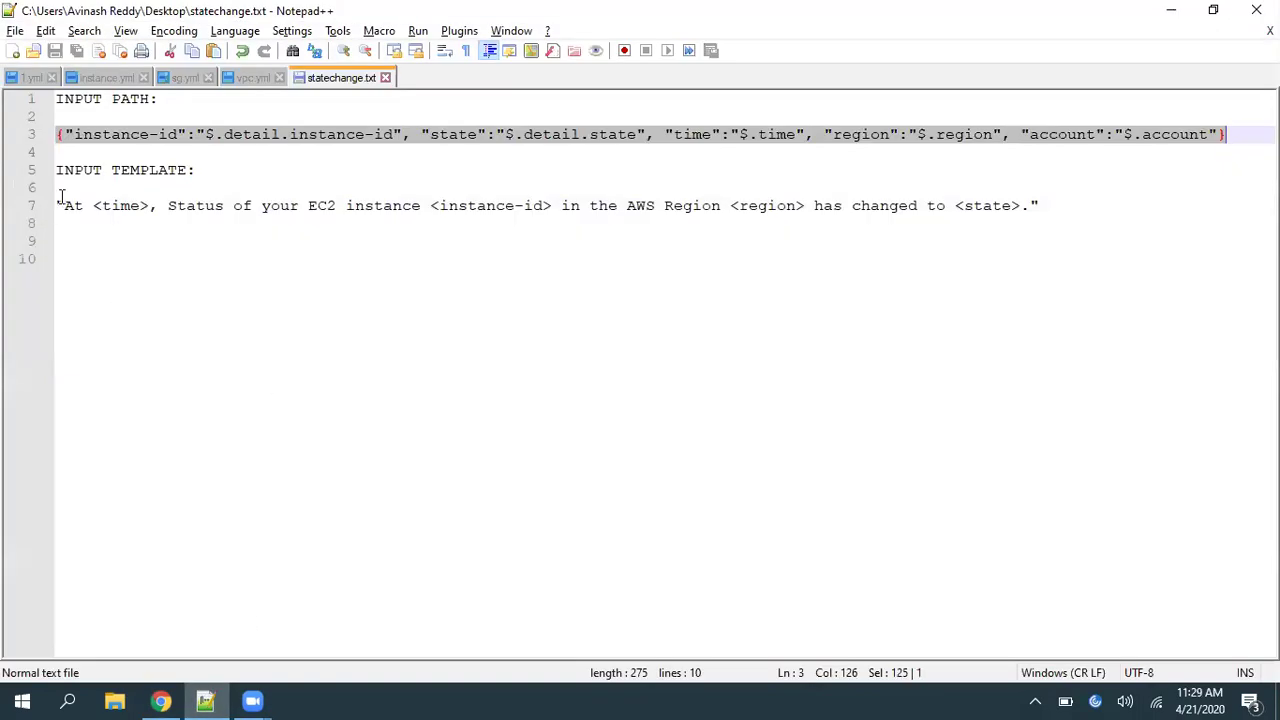
drag(59, 205, 1045, 205)
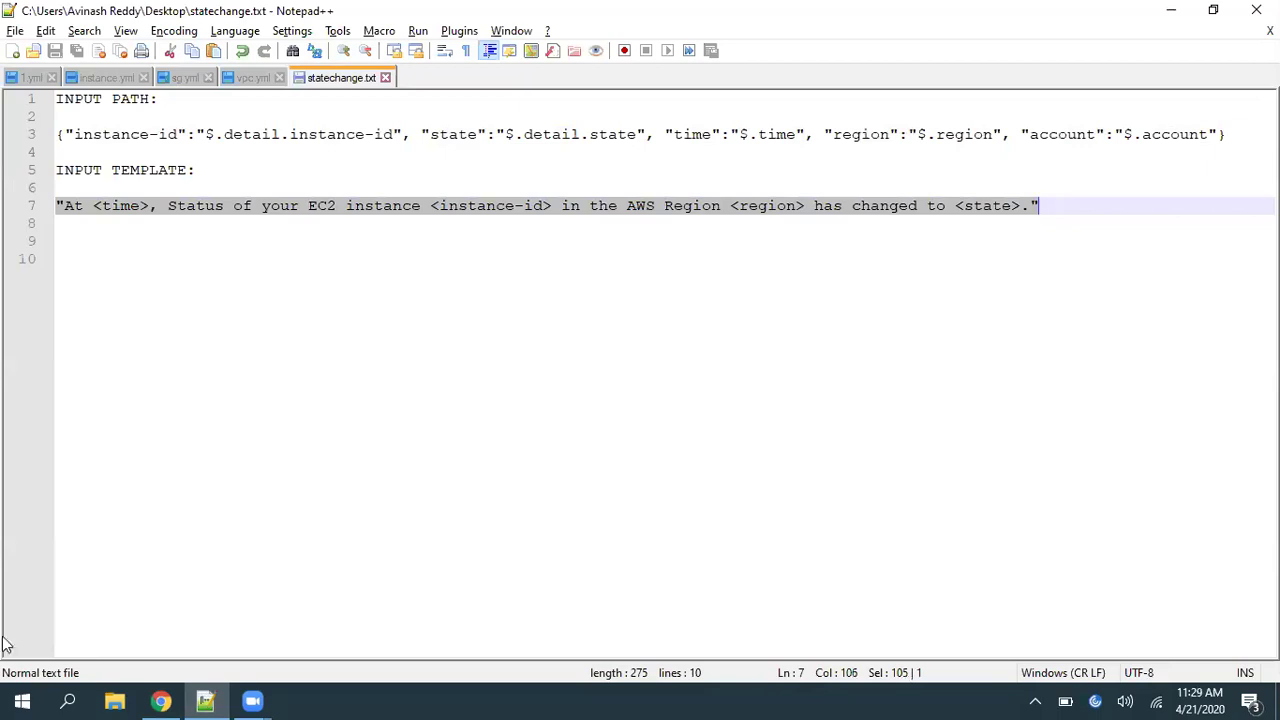
Paste the template sentence into the rule's Input Template box
click(160, 701)
click(916, 452)
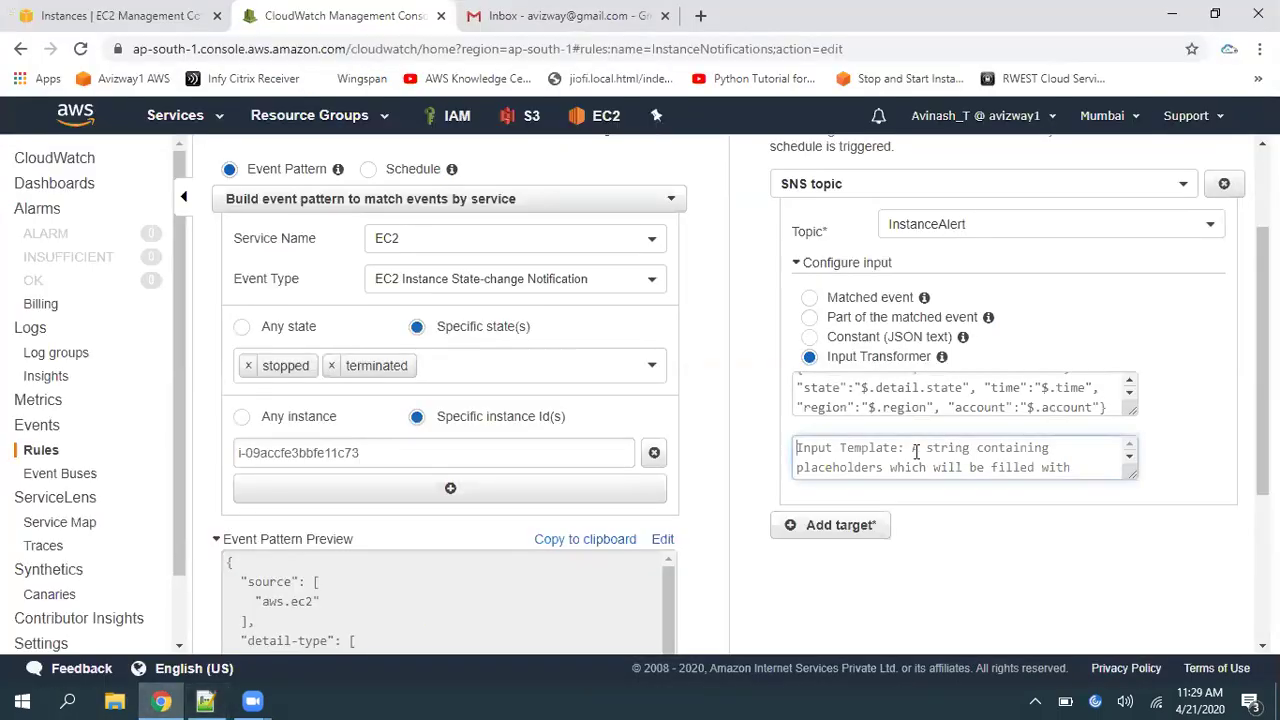
key(ctrl+v)
Match the <time>, <instance-id>, <region> and <state> placeholders against the input path keys
click(208, 701)
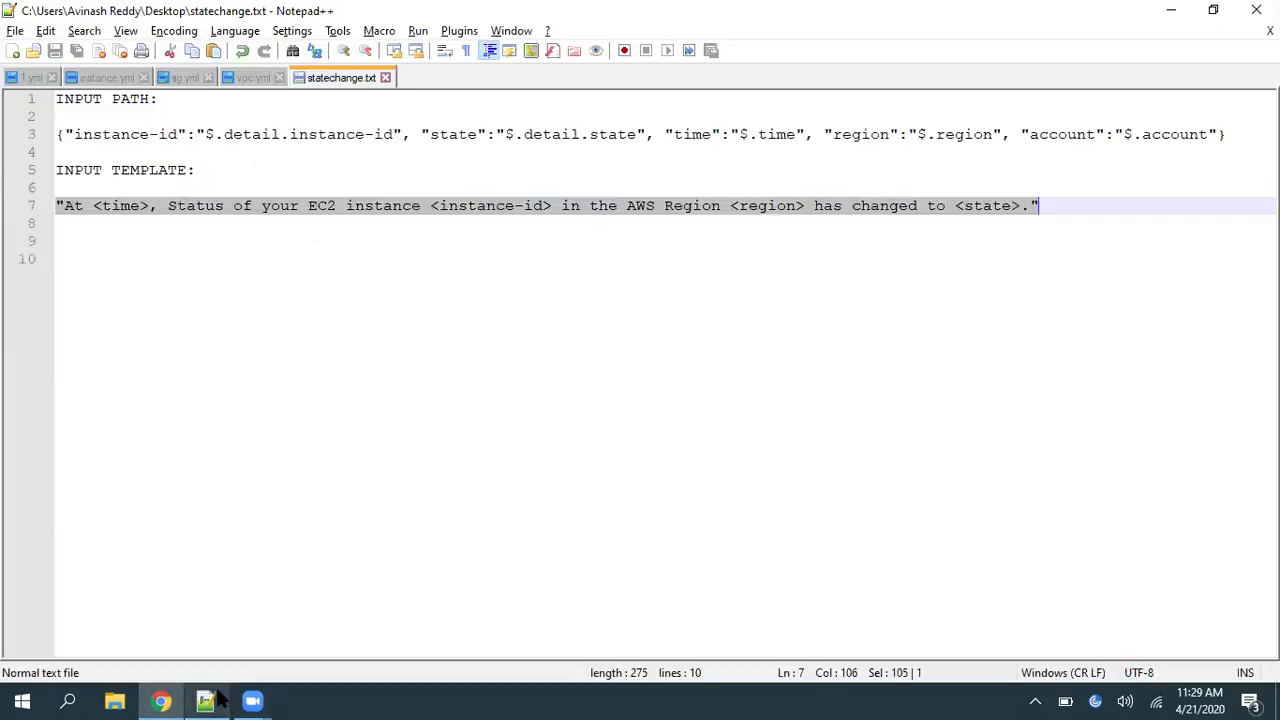
click(193, 256)
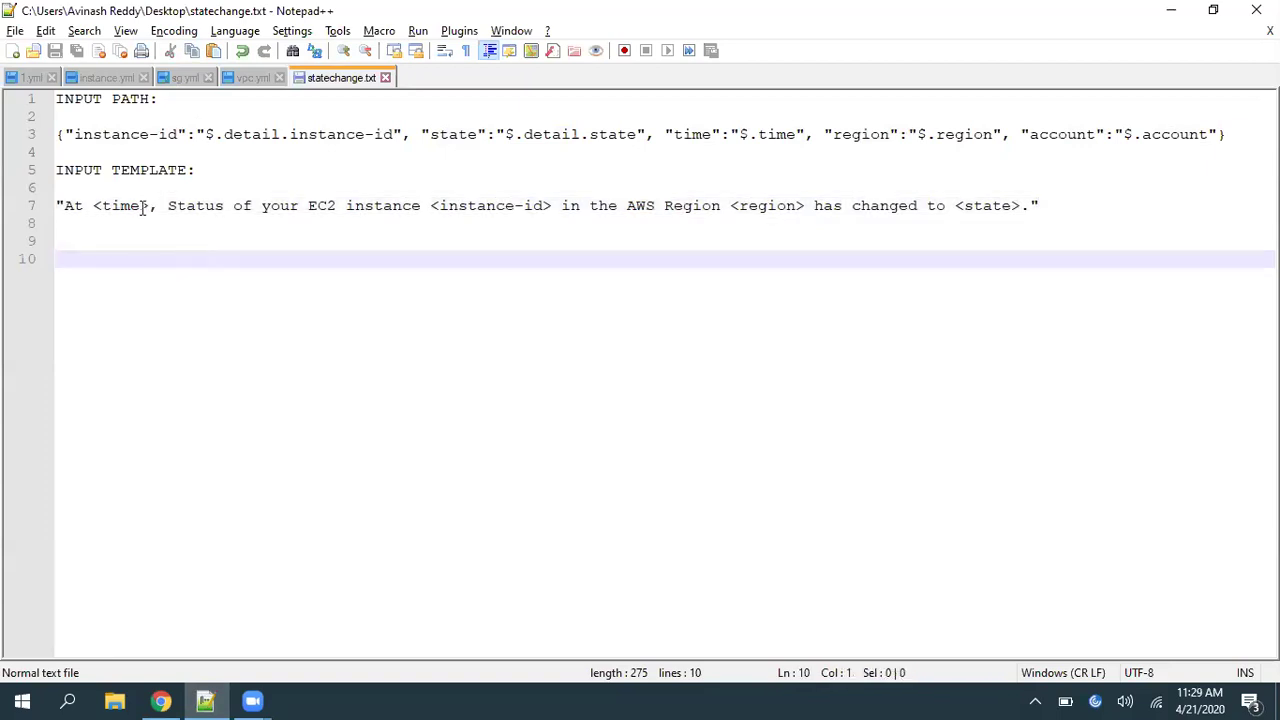
drag(150, 207, 449, 206)
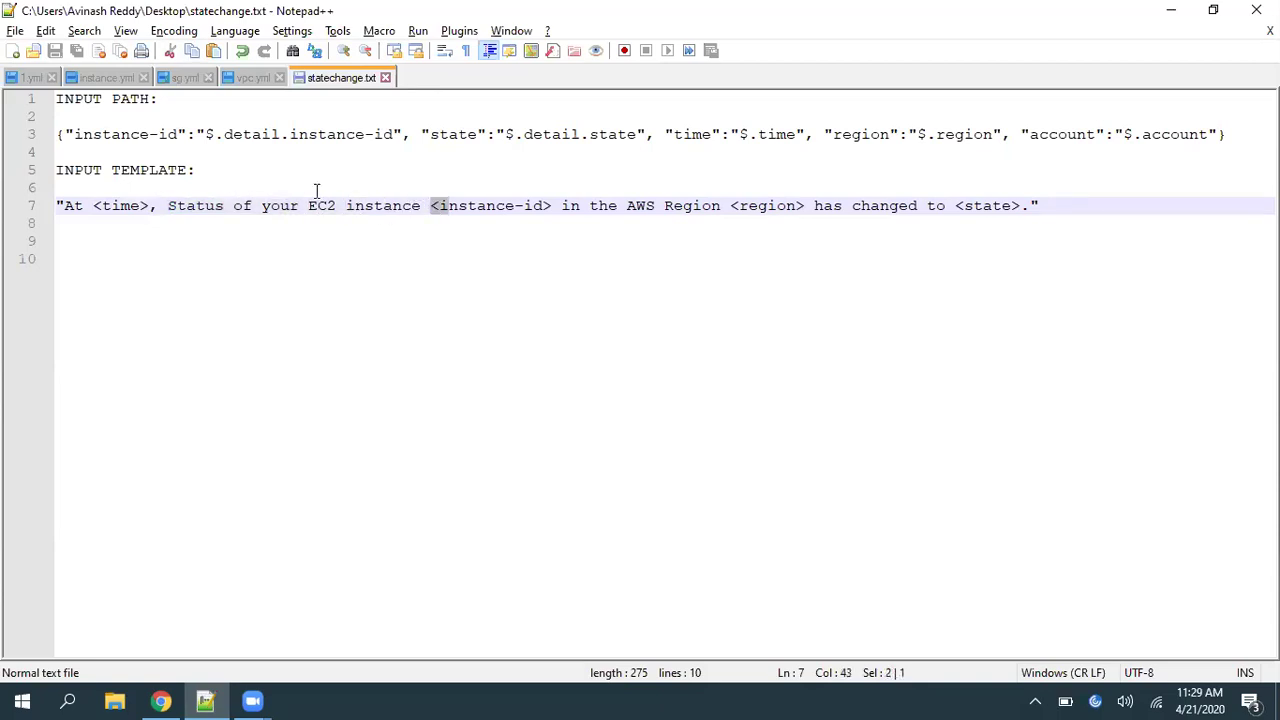
drag(76, 134, 187, 134)
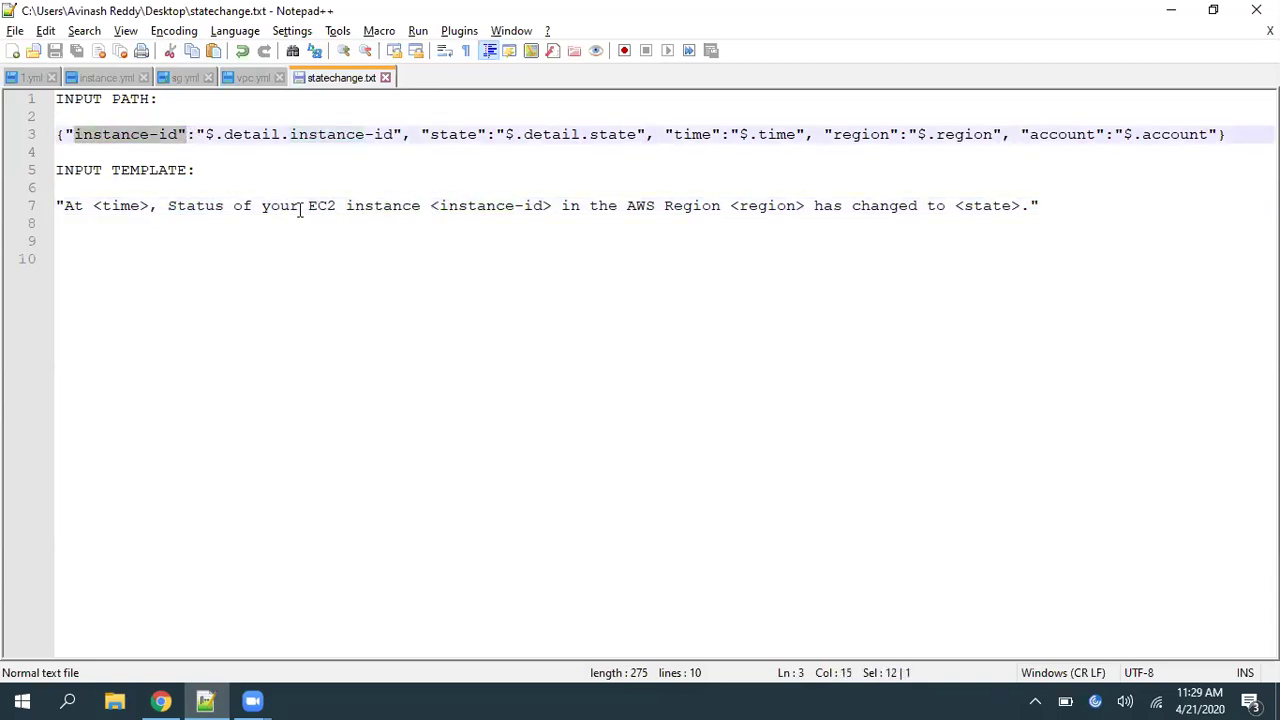
drag(431, 206, 552, 207)
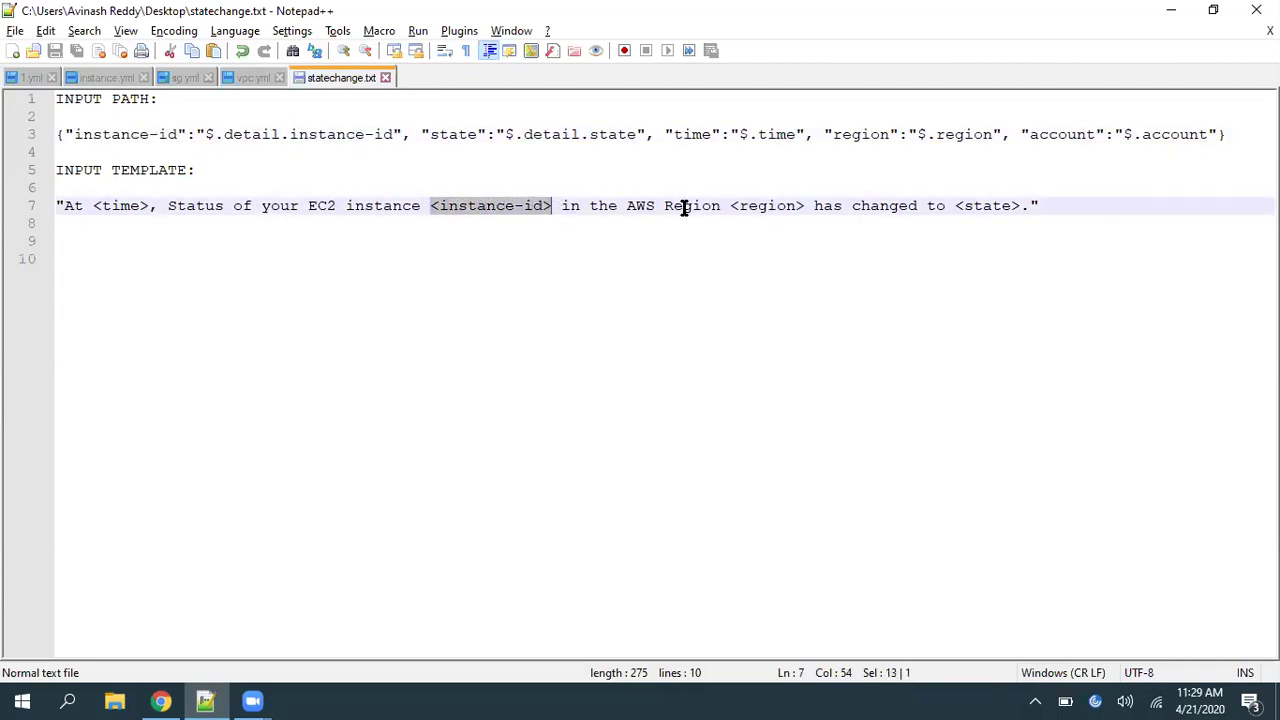
click(731, 206)
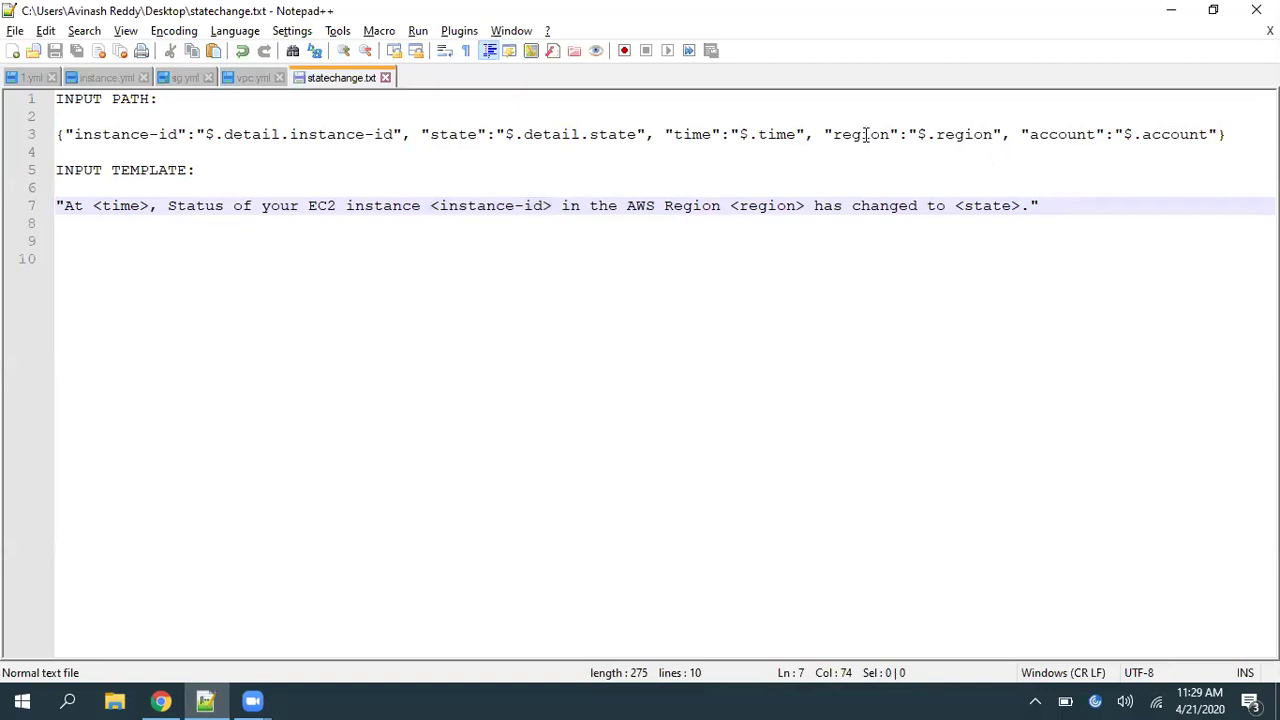
drag(825, 134, 980, 134)
click(775, 242)
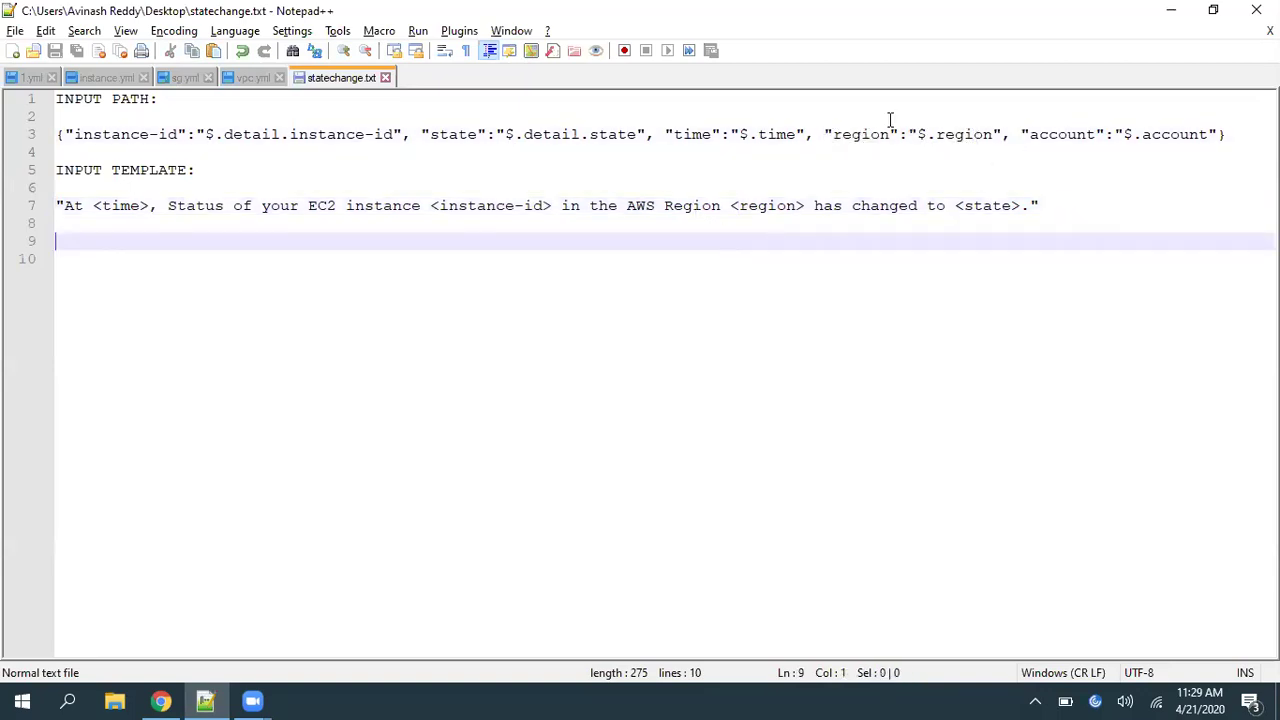
drag(731, 206, 800, 205)
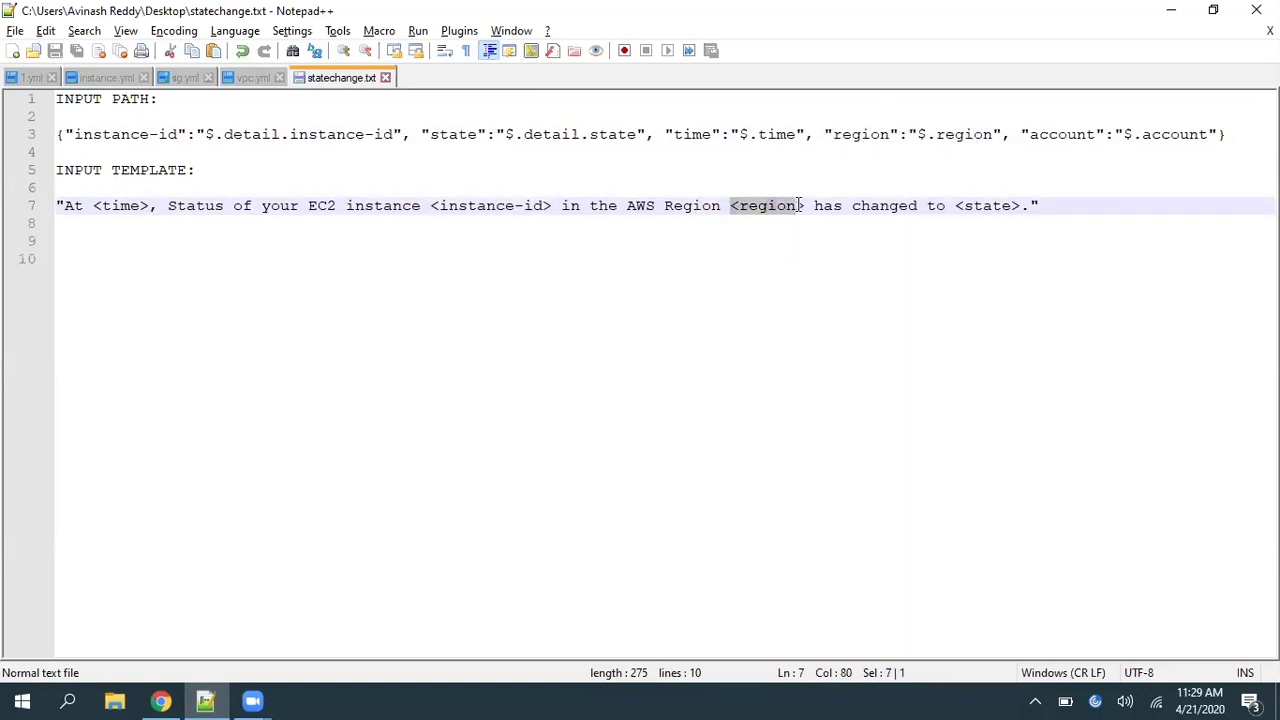
click(1066, 206)
drag(953, 206, 1020, 206)
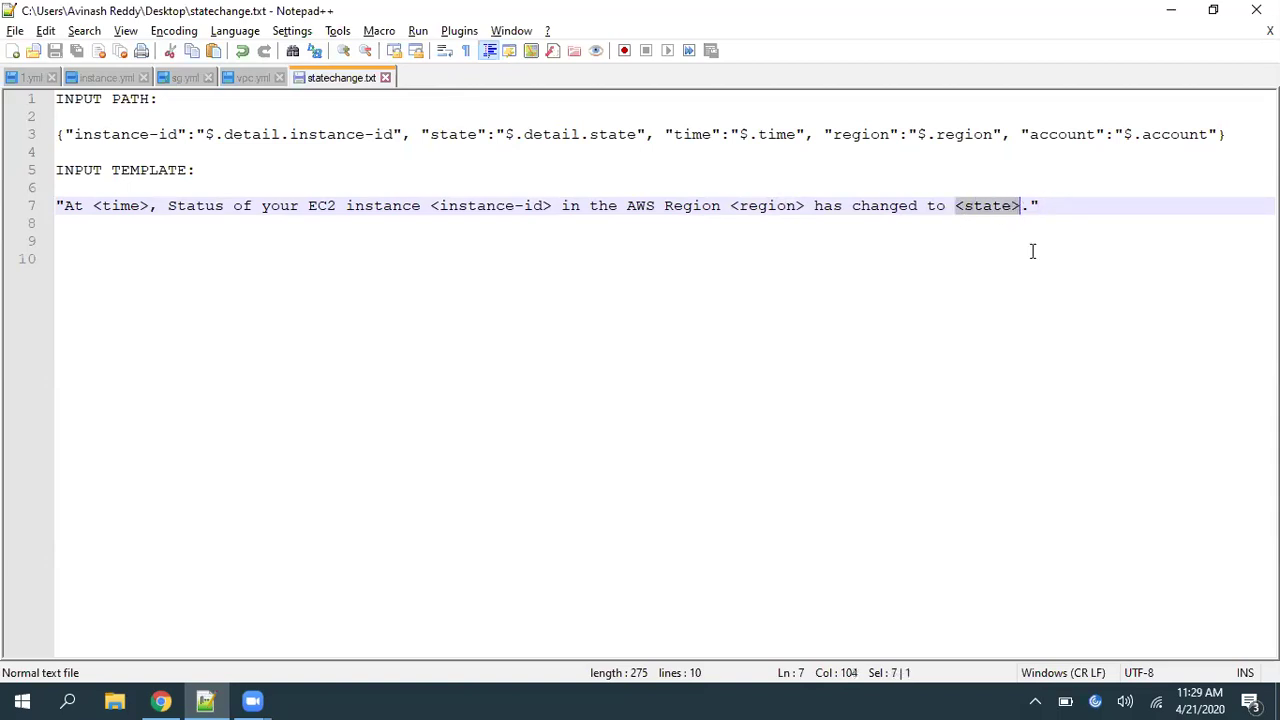
click(1034, 255)
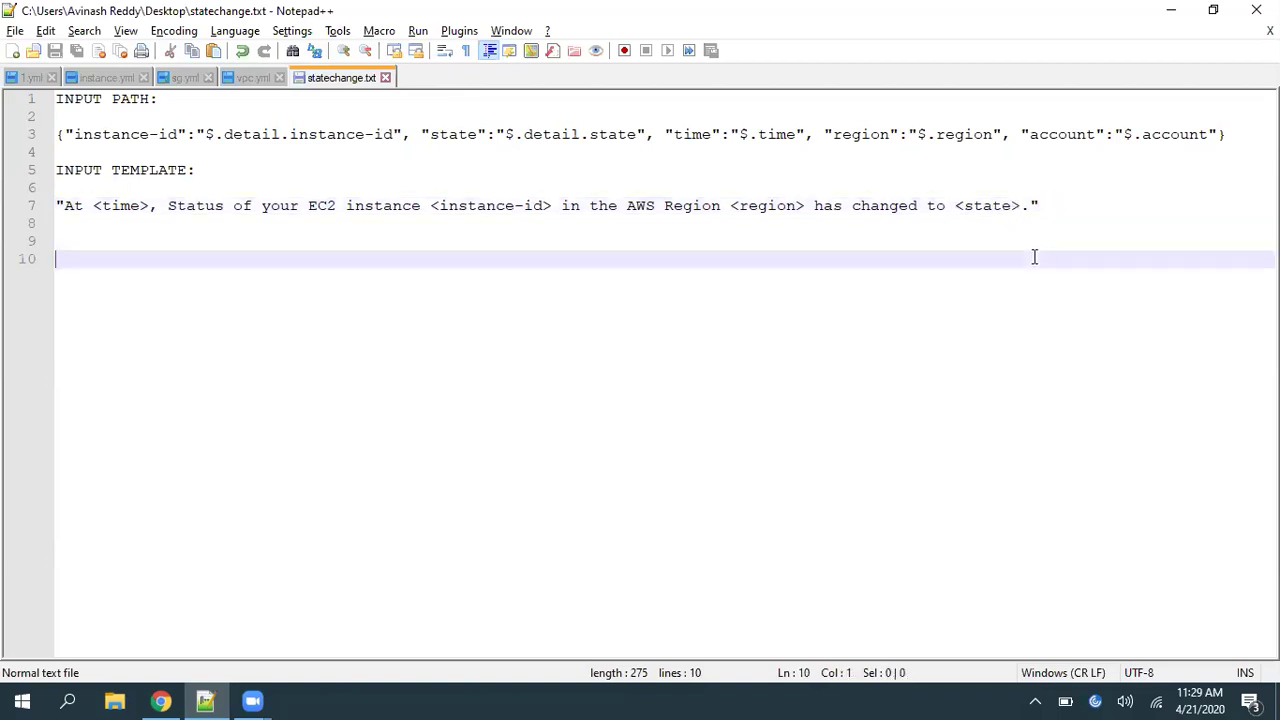
Remove the test <account> text from line 7 and delete the trailing blank lines 8–10
click(806, 206)
click(587, 206)
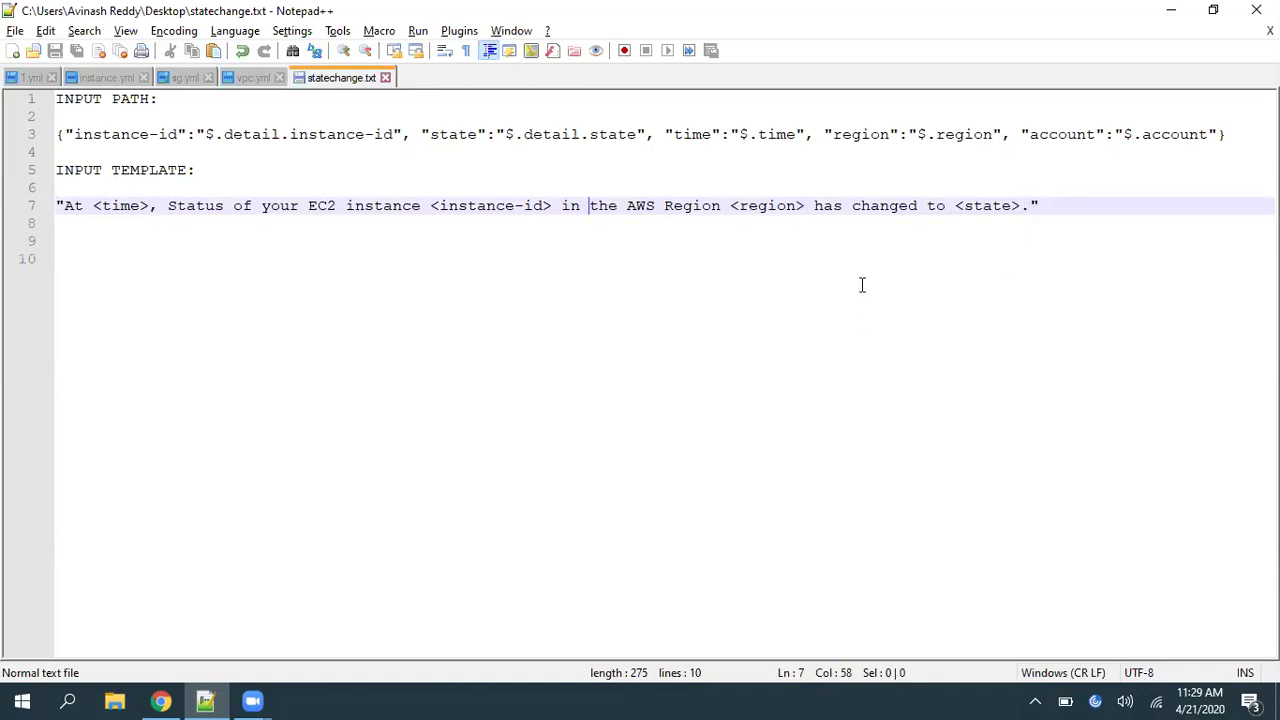
text(<acc)
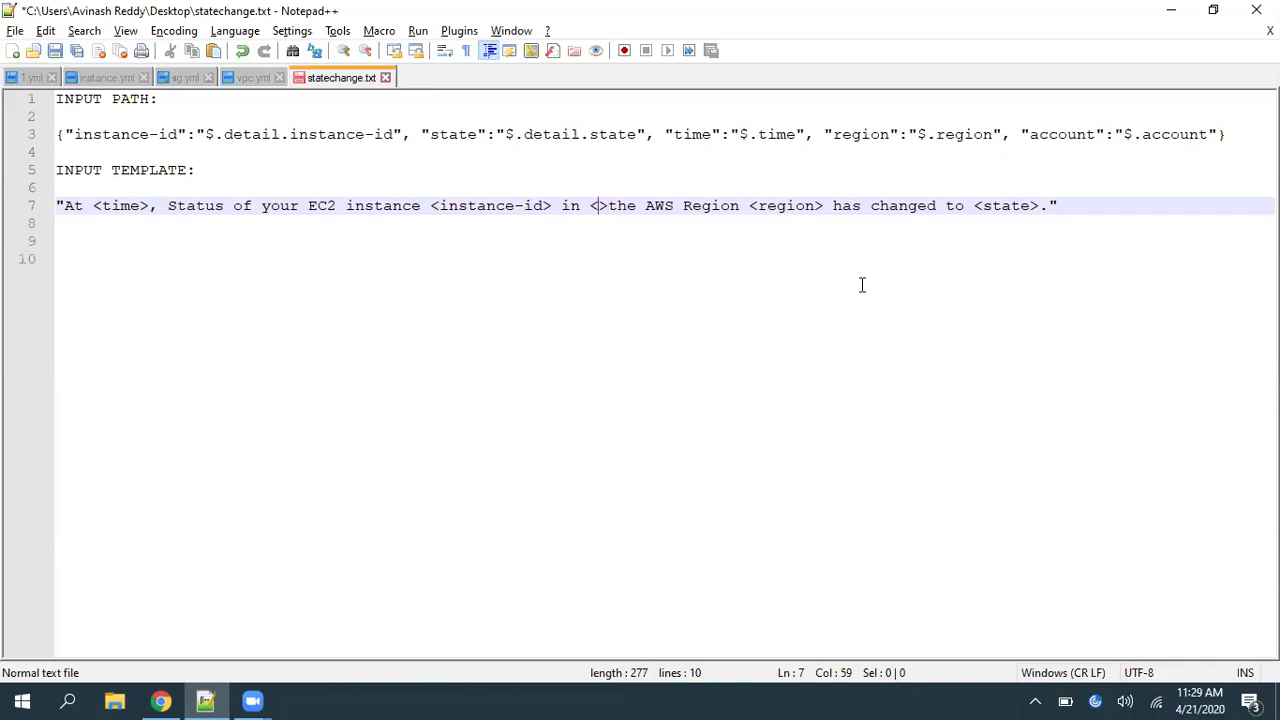
text(ount)
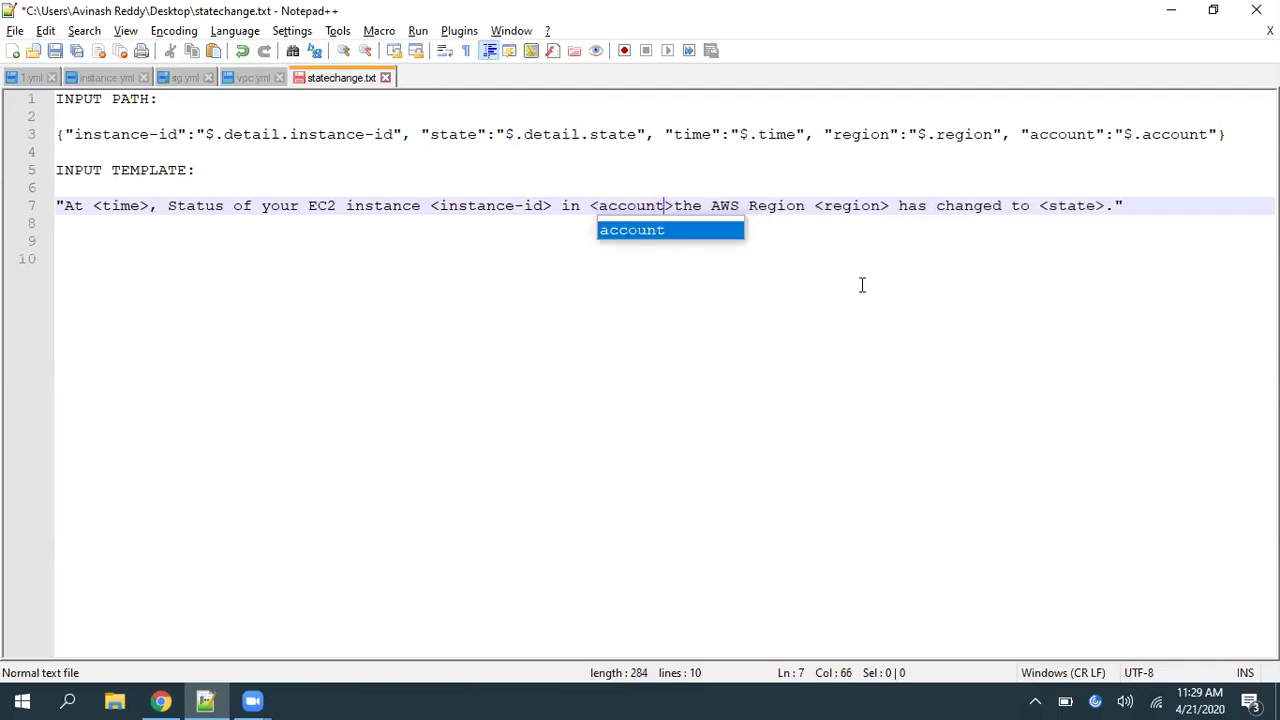
key(Left)
key(Left)
key(Left)
key(Left)
key(Left)
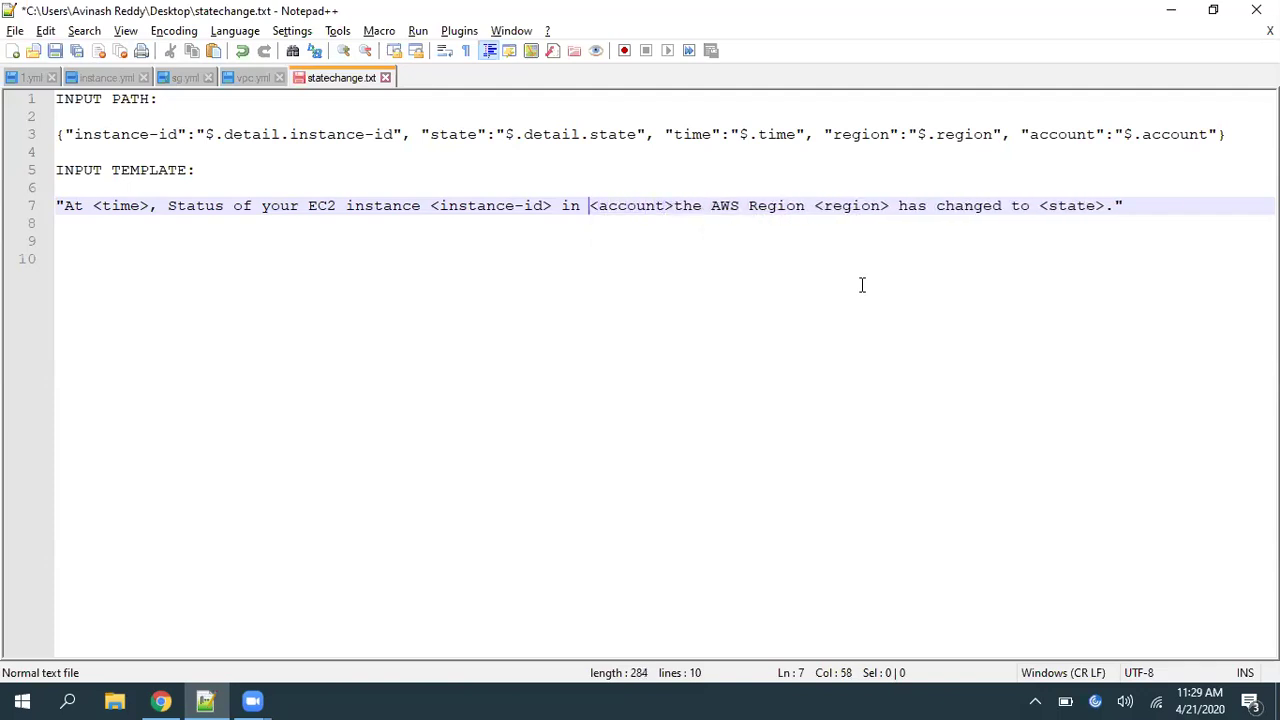
key(Right)
key(ctrl+Delete)
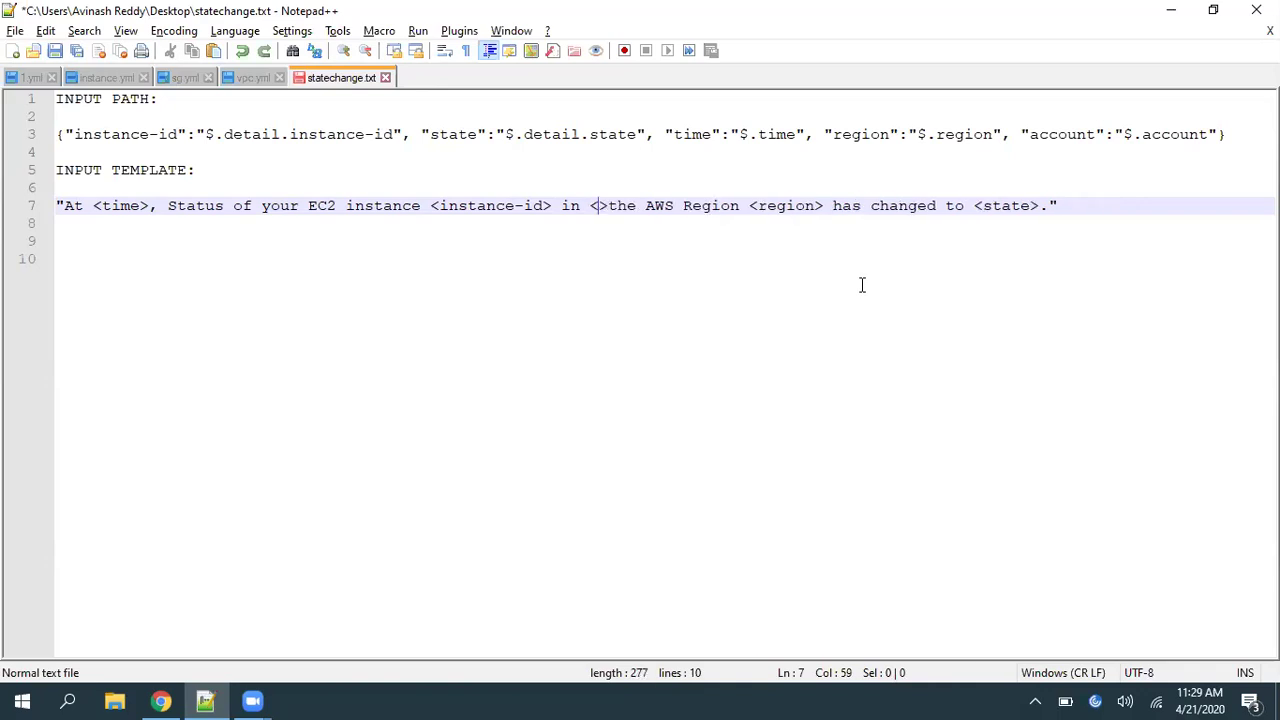
key(BackSpace)
key(Delete)
key(ctrl+End)
key(BackSpace)
key(BackSpace)
key(BackSpace)
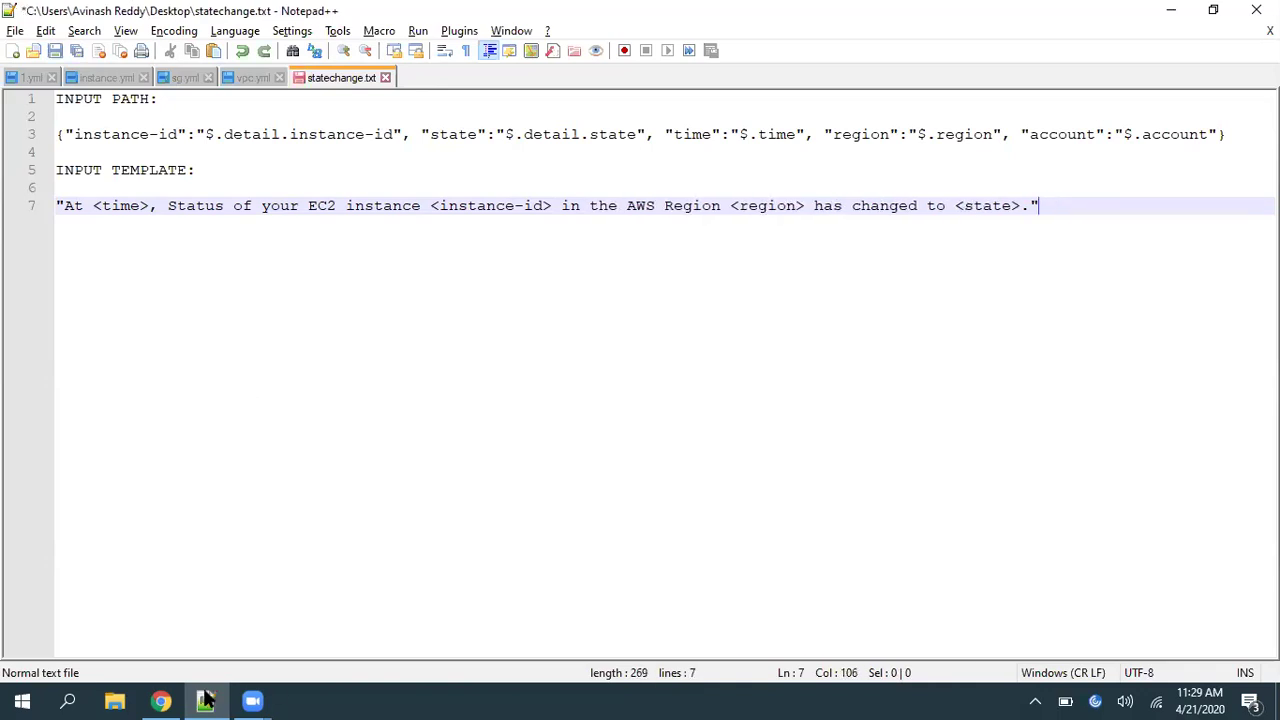
Save the updated InstanceNotifications rule with Update rule
click(204, 700)
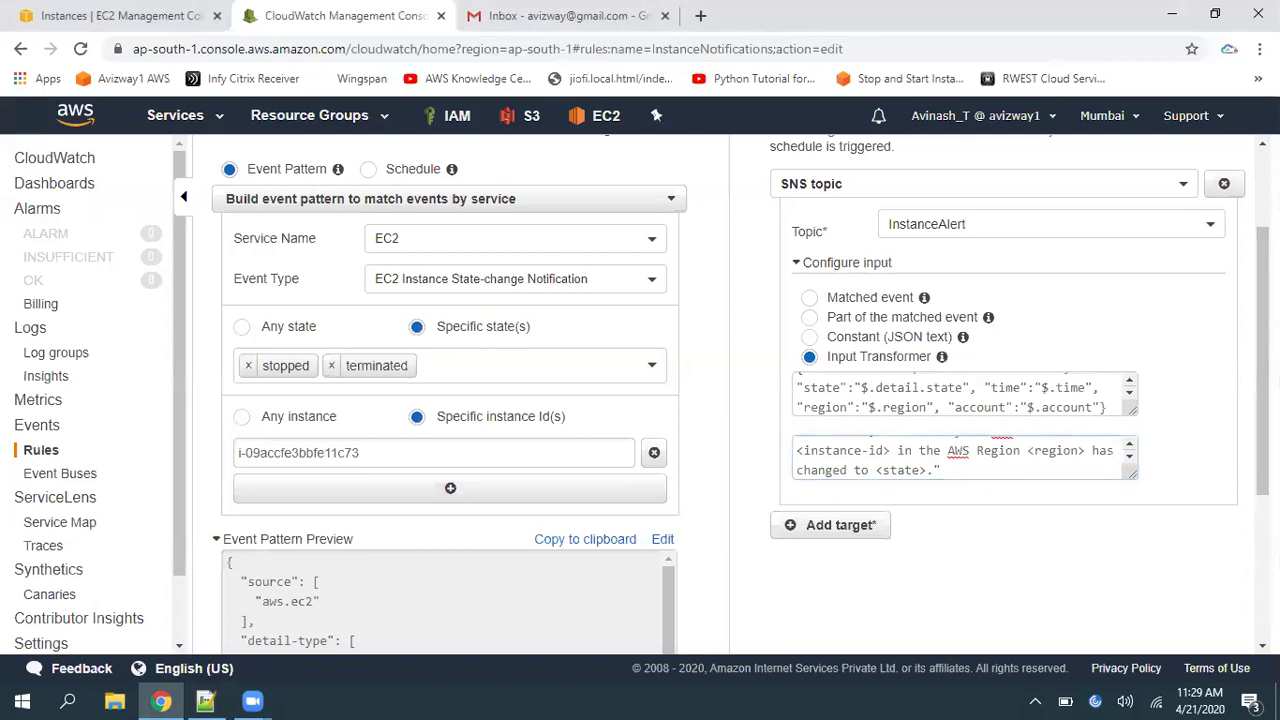
scroll(1000, 450, down, 5)
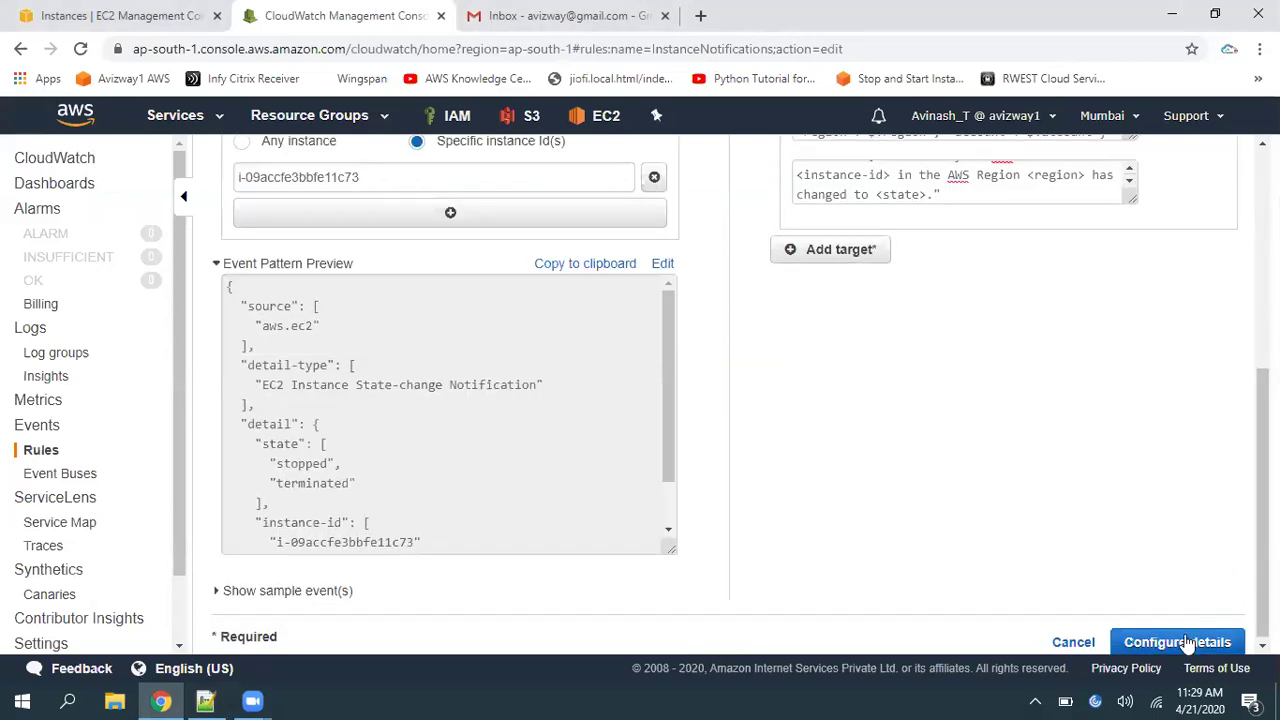
click(1195, 640)
click(1212, 433)
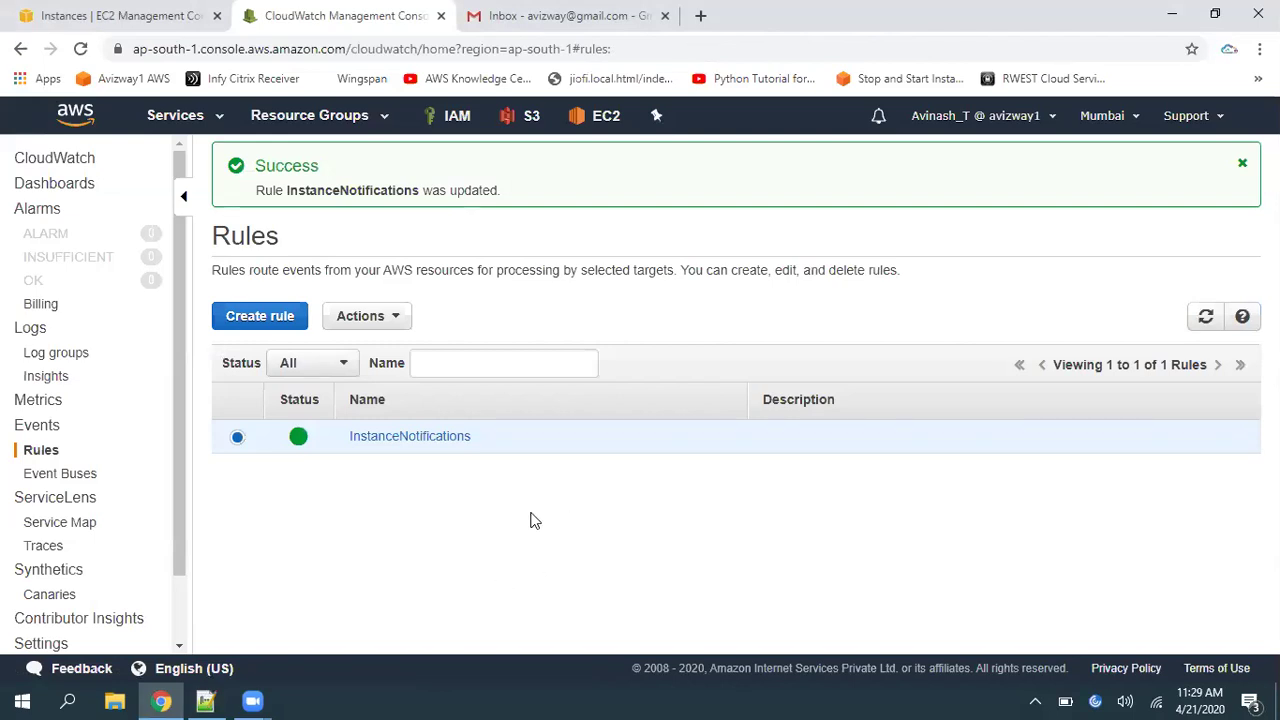
Start the Alert Lab instance via Actions > Instance State > Start
click(90, 22)
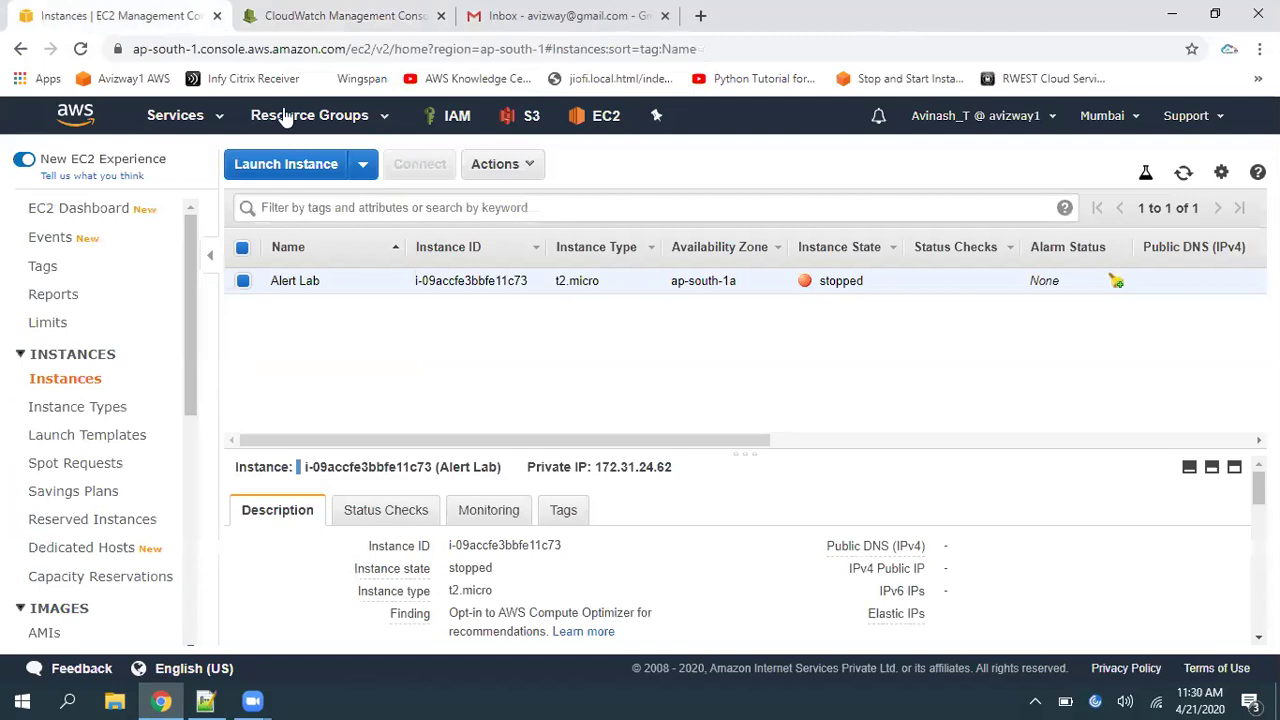
click(528, 166)
mouse_move(563, 292)
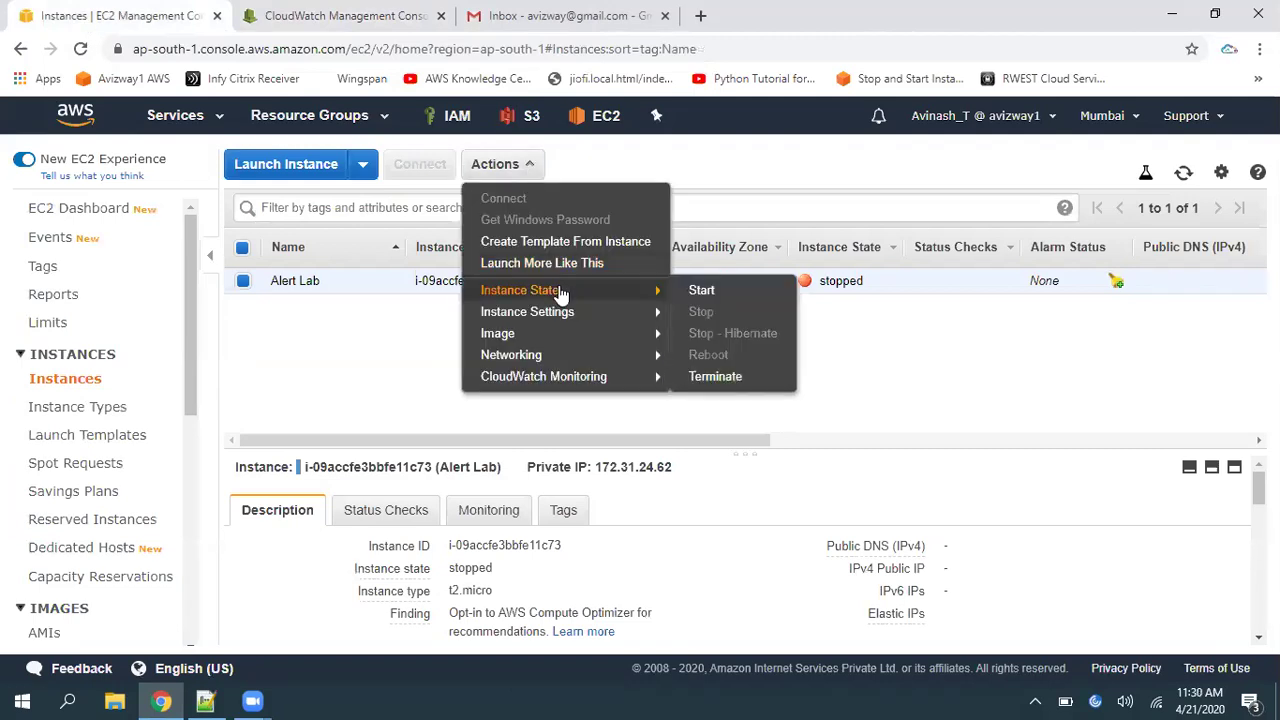
click(700, 291)
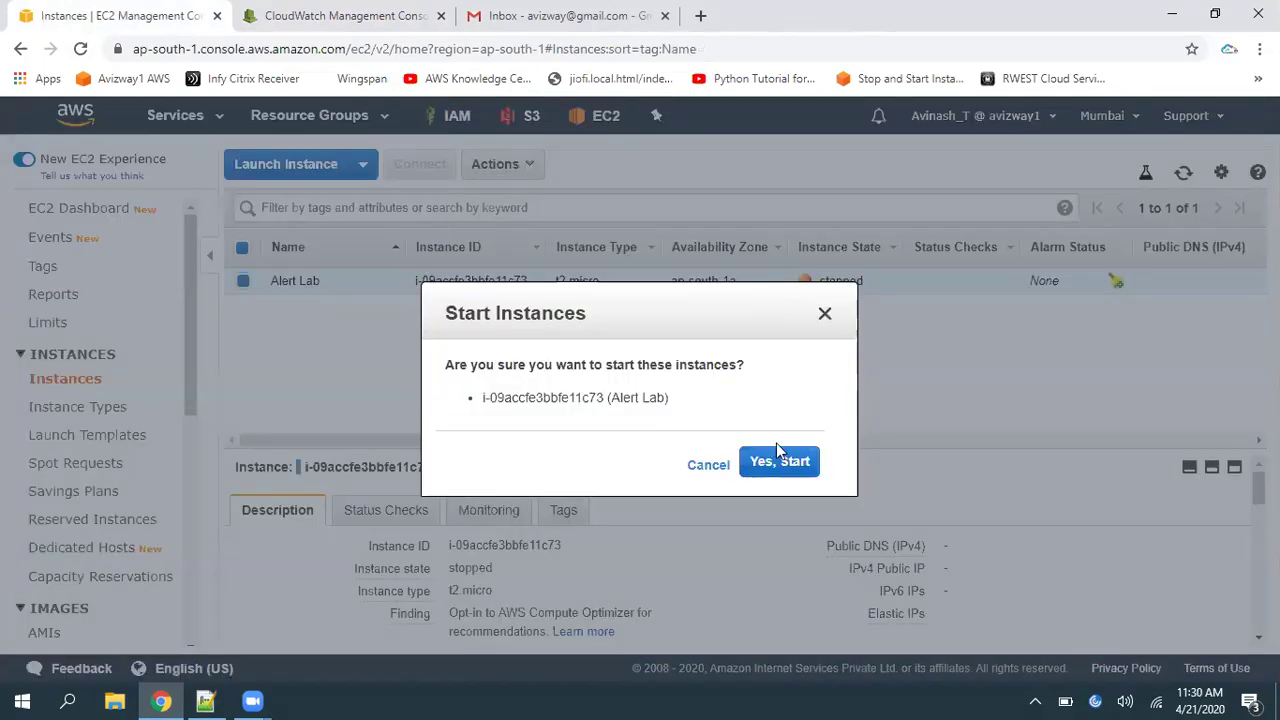
click(800, 455)
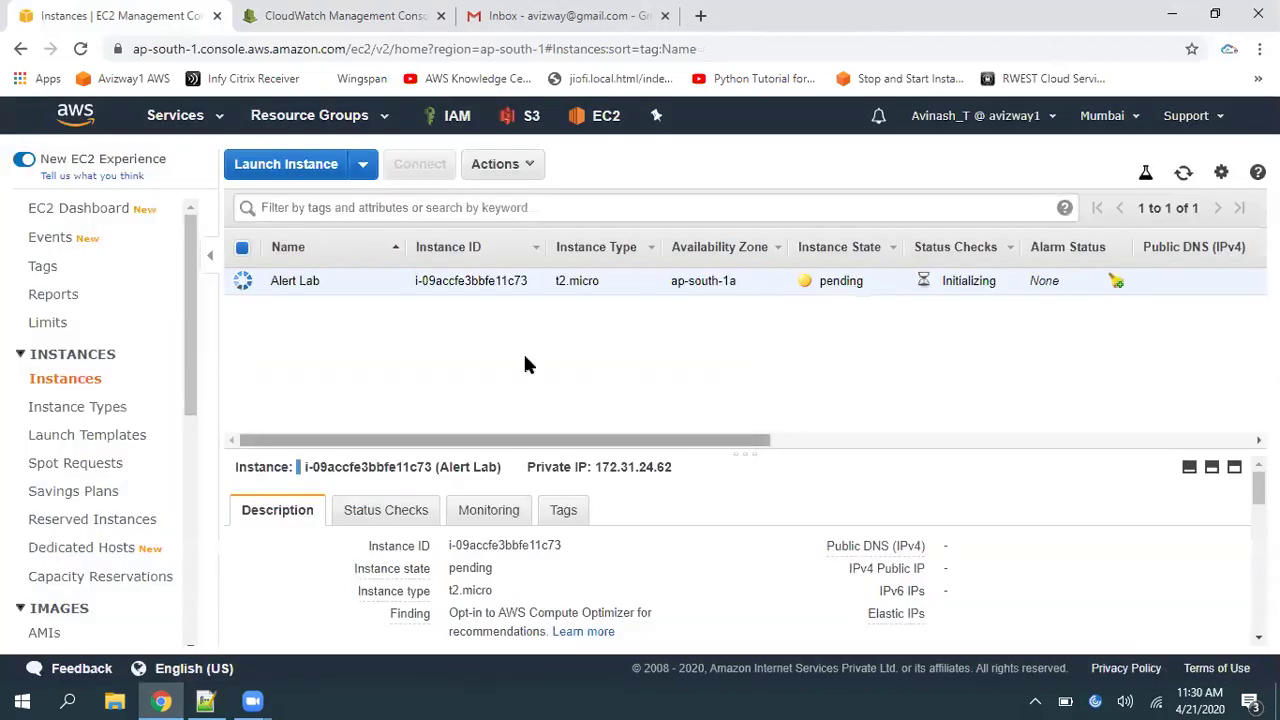
Review the rule's stopped and terminated pattern, then refresh the instances list to see pending
click(345, 28)
click(420, 437)
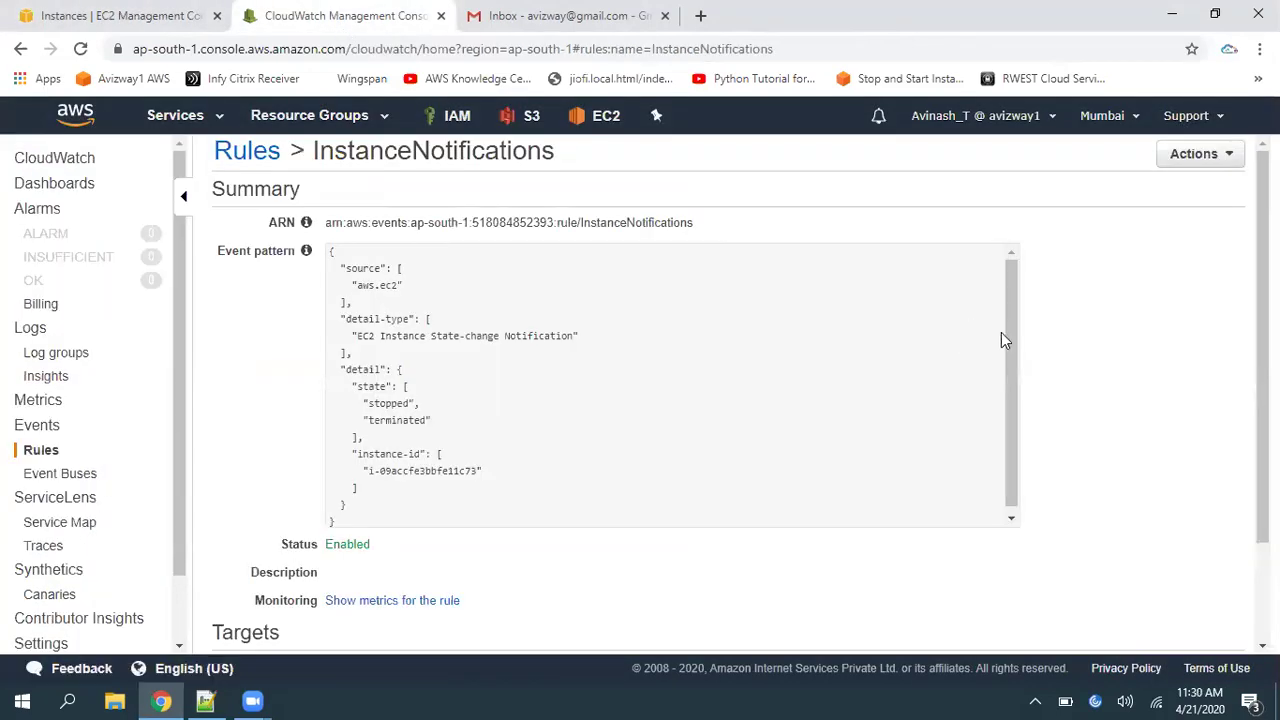
drag(1011, 335, 1014, 408)
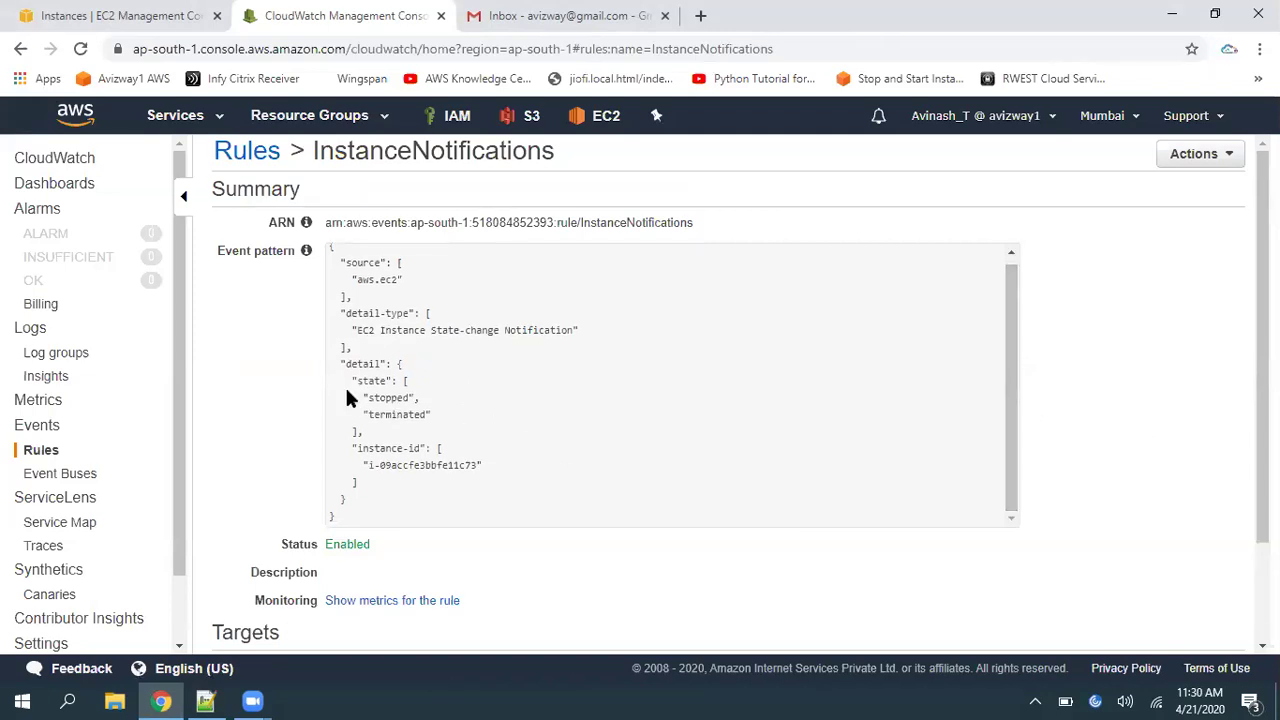
drag(362, 397, 413, 415)
click(118, 17)
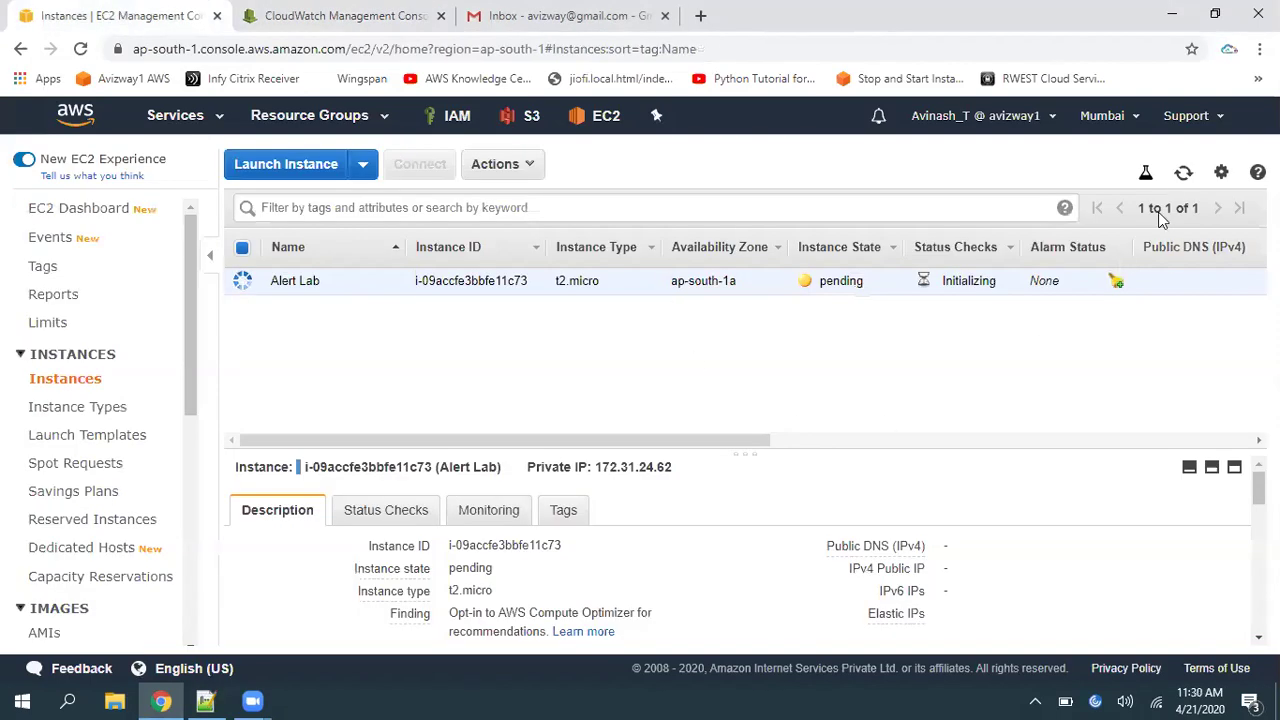
click(1184, 174)
Stop the running Alert Lab instance from the EC2 Instance State actions
click(570, 15)
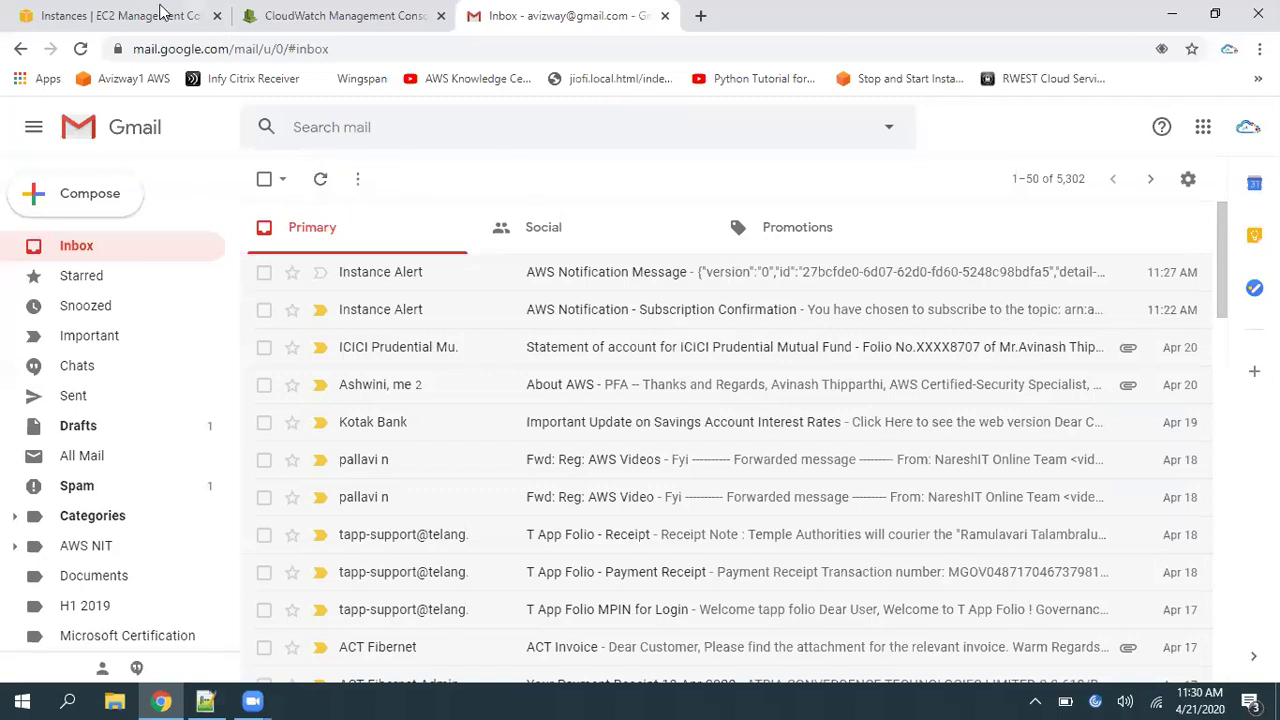
click(162, 14)
click(1184, 173)
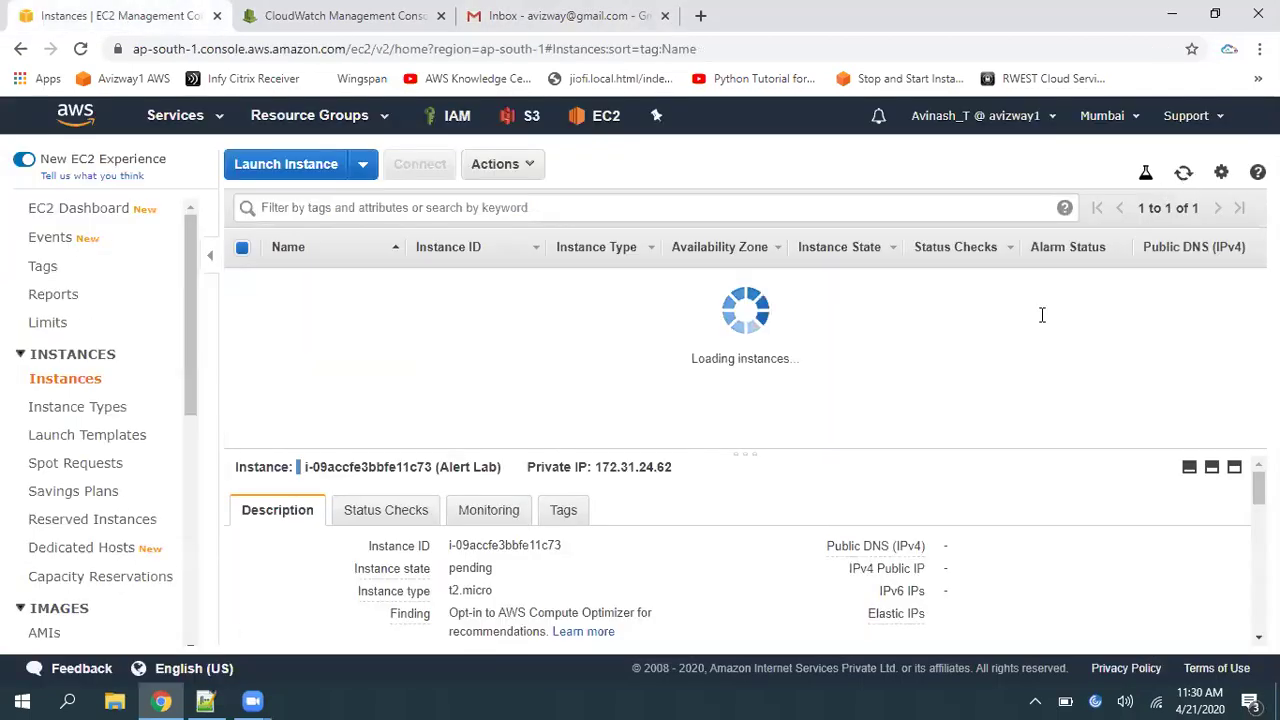
click(500, 165)
mouse_move(622, 294)
click(711, 322)
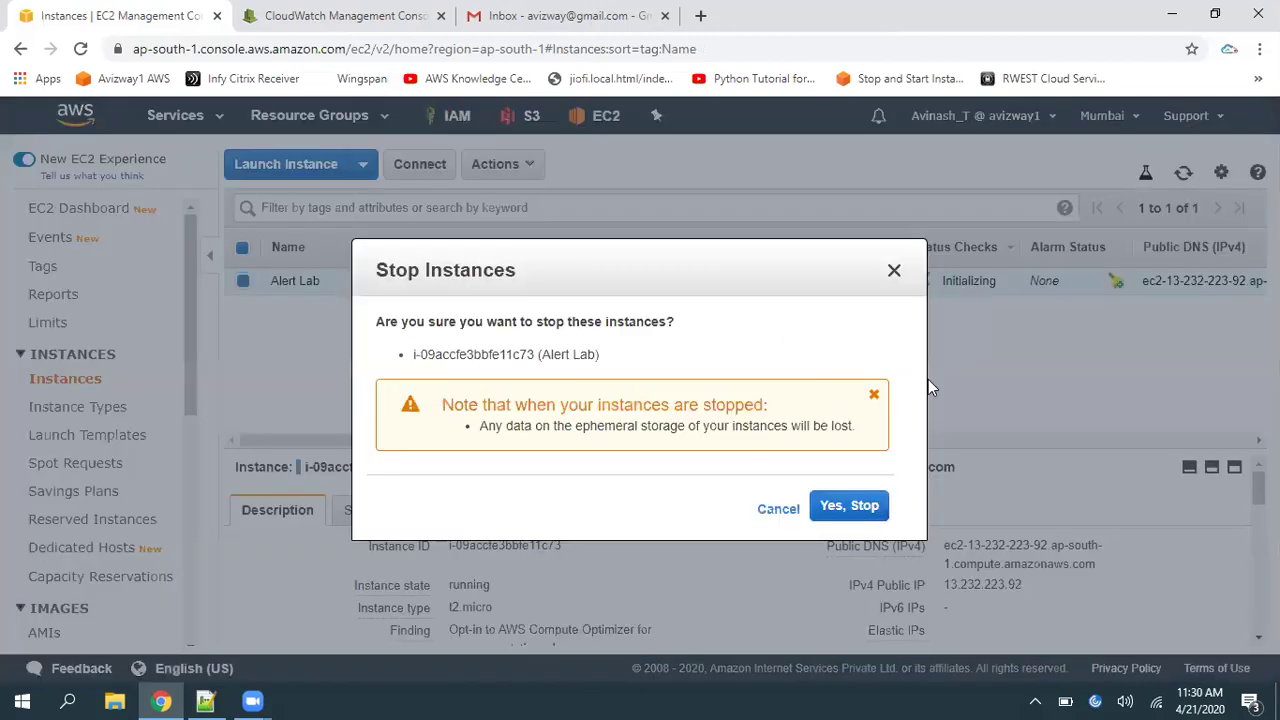
click(848, 505)
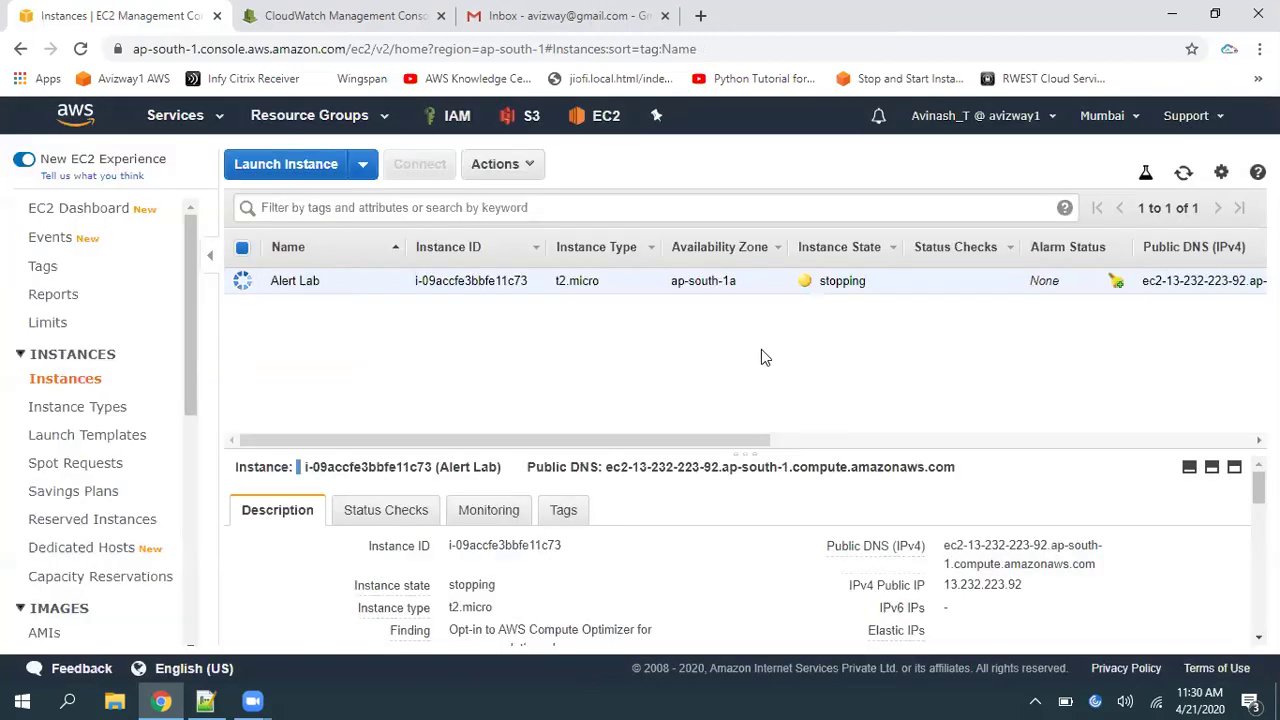
Refresh until Alert Lab shows stopped, then refresh the Gmail inbox for the new alert
click(1184, 173)
click(1185, 176)
click(1184, 174)
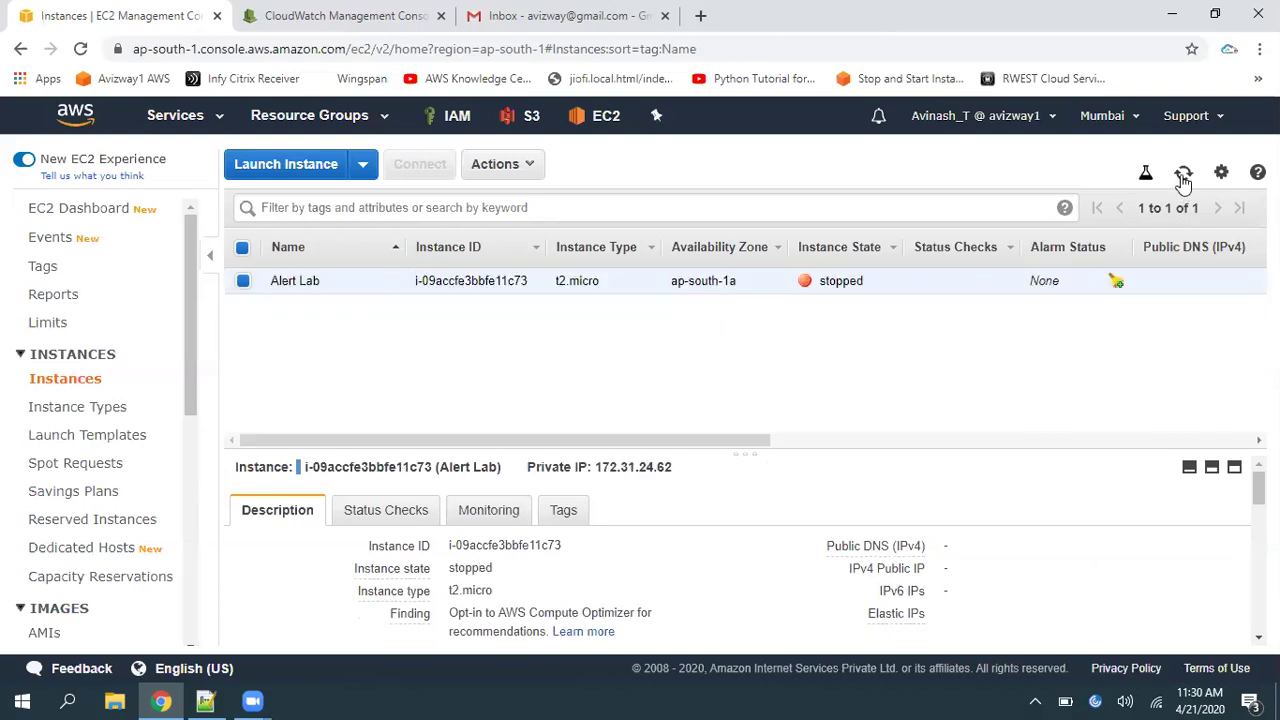
click(500, 18)
click(320, 179)
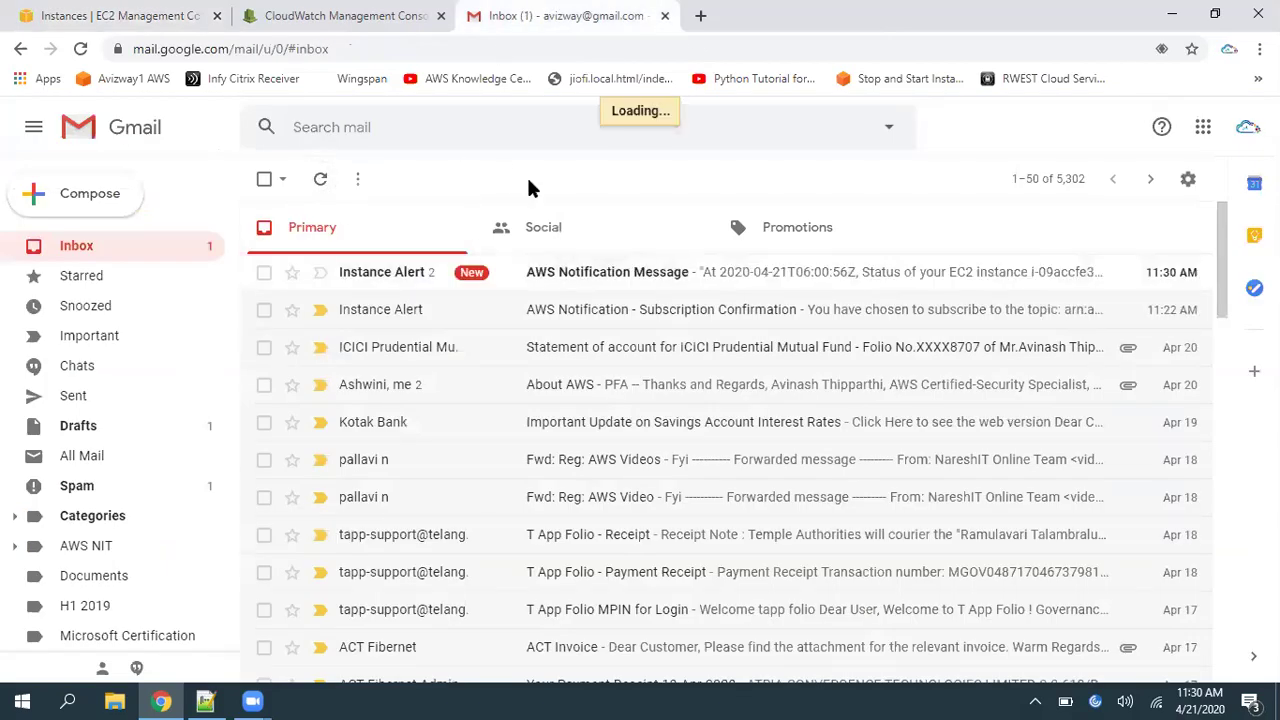
Open the new AWS Notification Message and inspect the newest message's sender and time
click(628, 281)
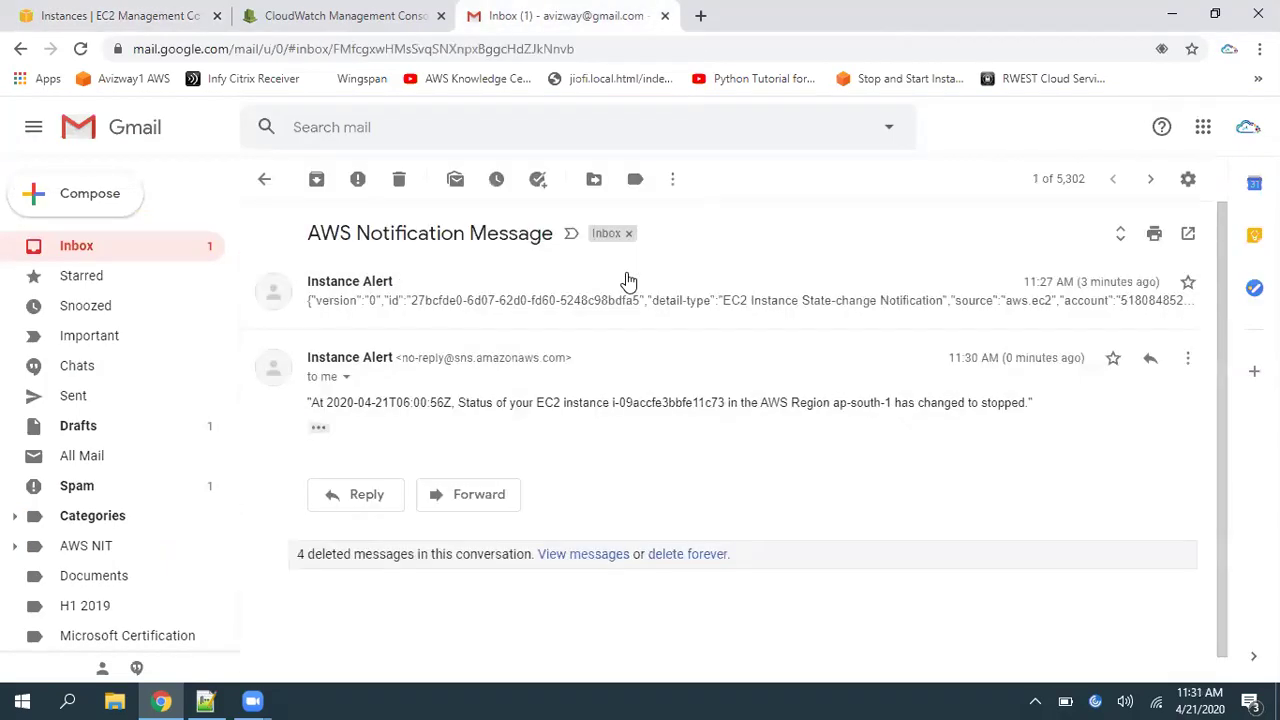
drag(307, 408, 1033, 404)
click(322, 400)
click(480, 428)
Read the custom alert text: instance ID, AWS Region ap-south-1 and stopped state
click(597, 400)
click(787, 408)
click(842, 416)
click(937, 424)
click(808, 475)
click(86, 249)
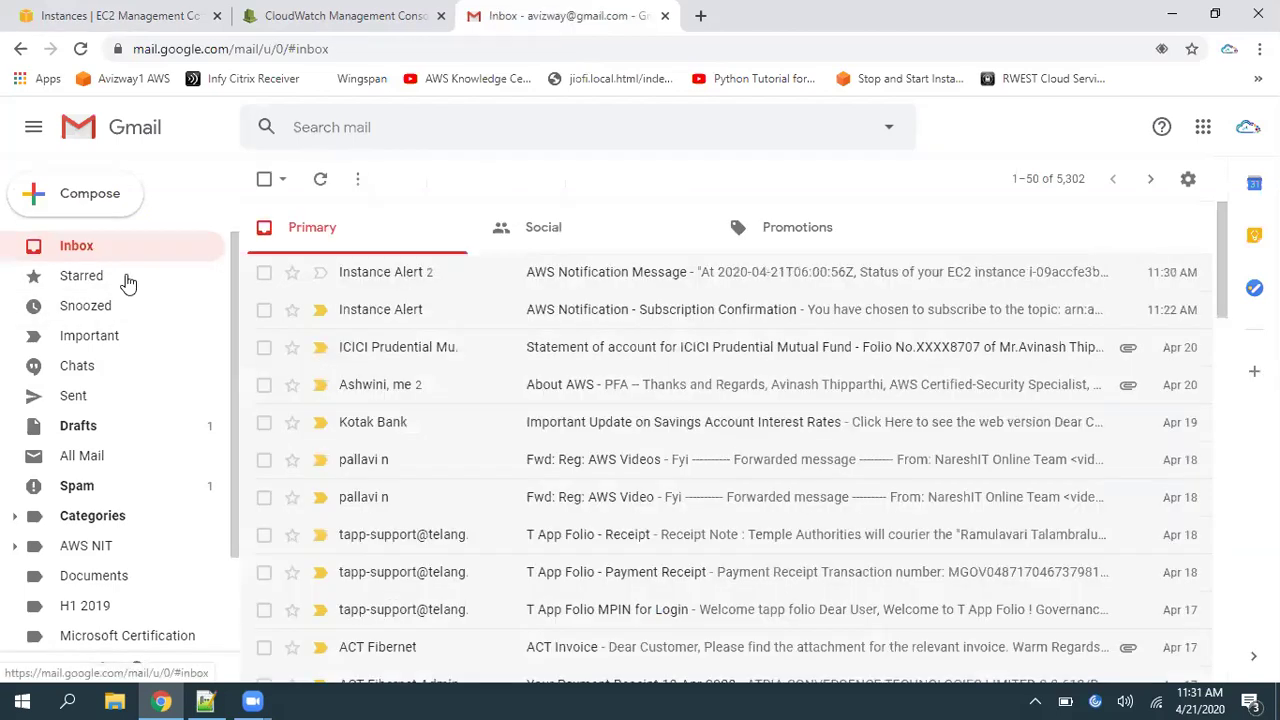
click(130, 15)
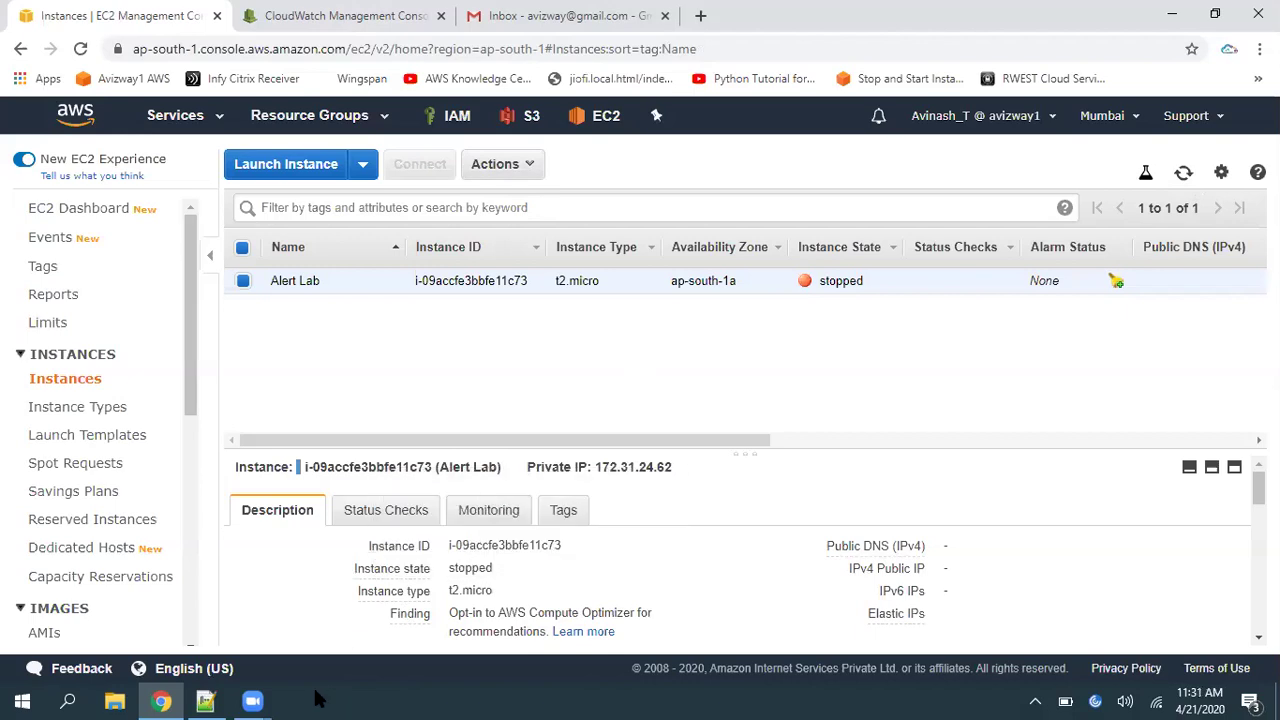
Glance at the INPUT TEMPLATE line in the statechange.txt notes
click(210, 701)
drag(247, 170, 56, 170)
click(215, 700)
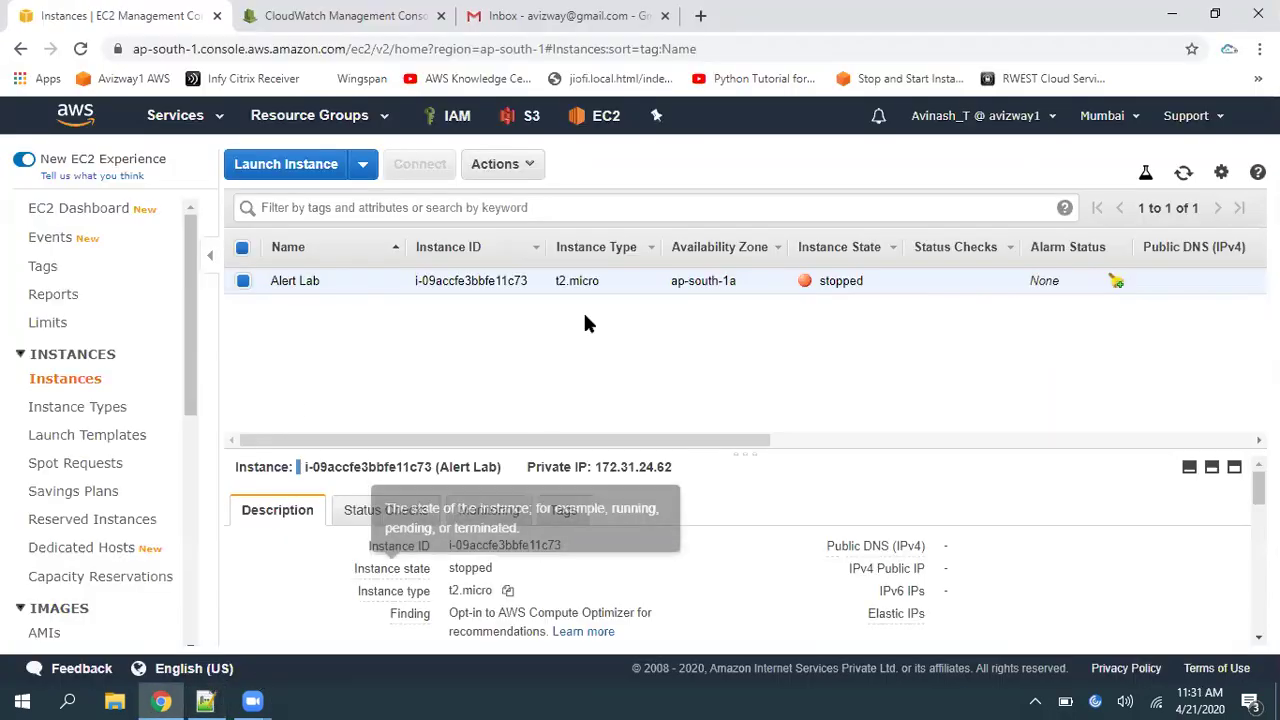
Terminate the Alert Lab instance and confirm the termination
click(502, 164)
mouse_move(563, 295)
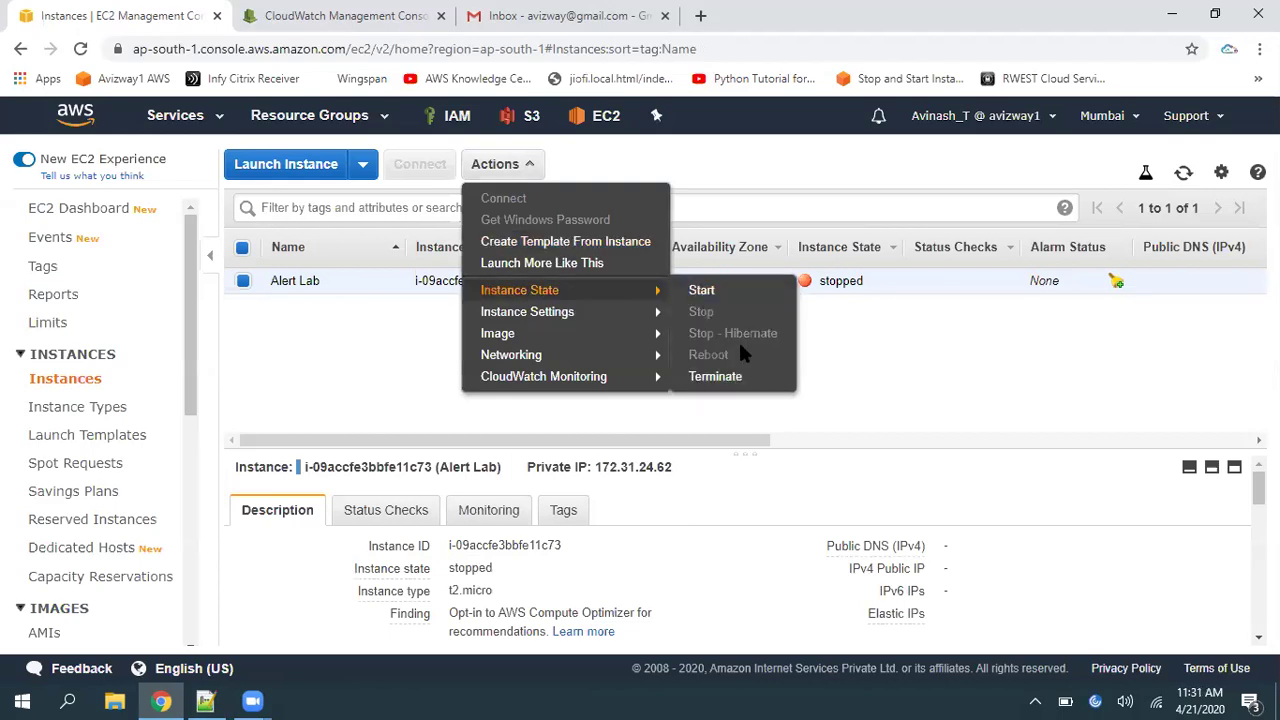
click(722, 379)
click(941, 524)
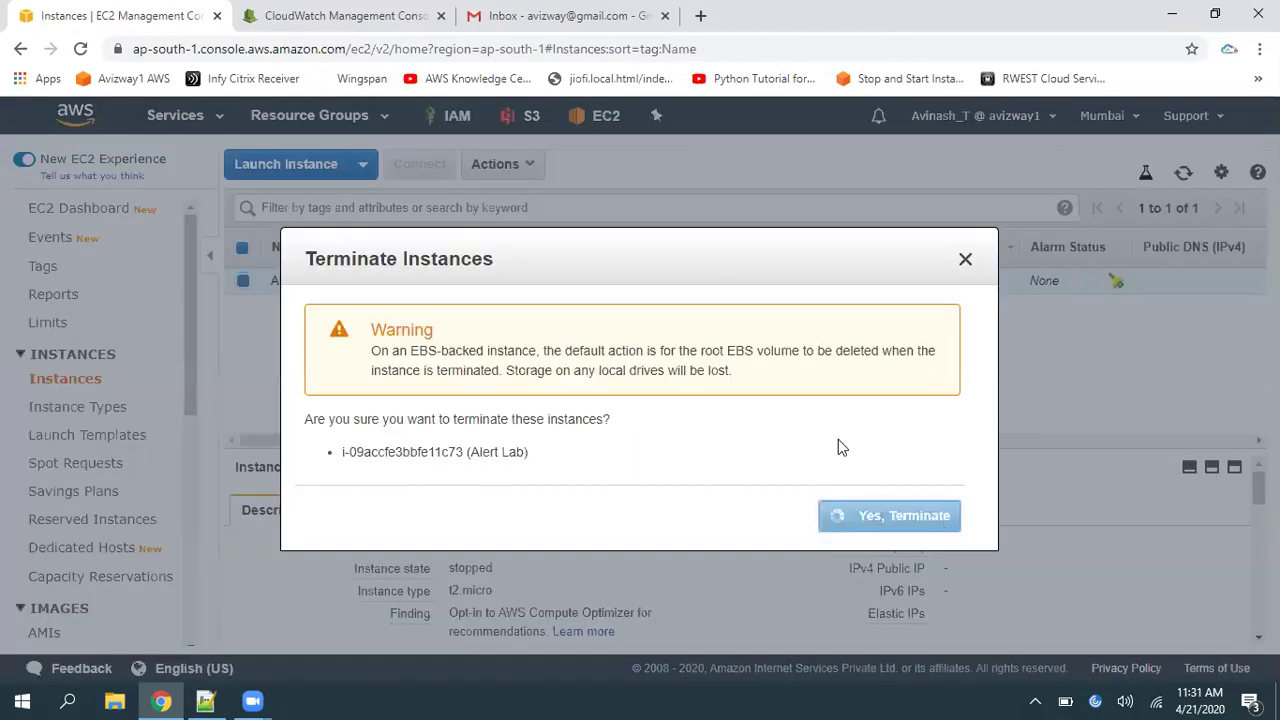
Refresh EC2 and Gmail until Alert Lab shows terminated and the third alert arrives
click(1184, 176)
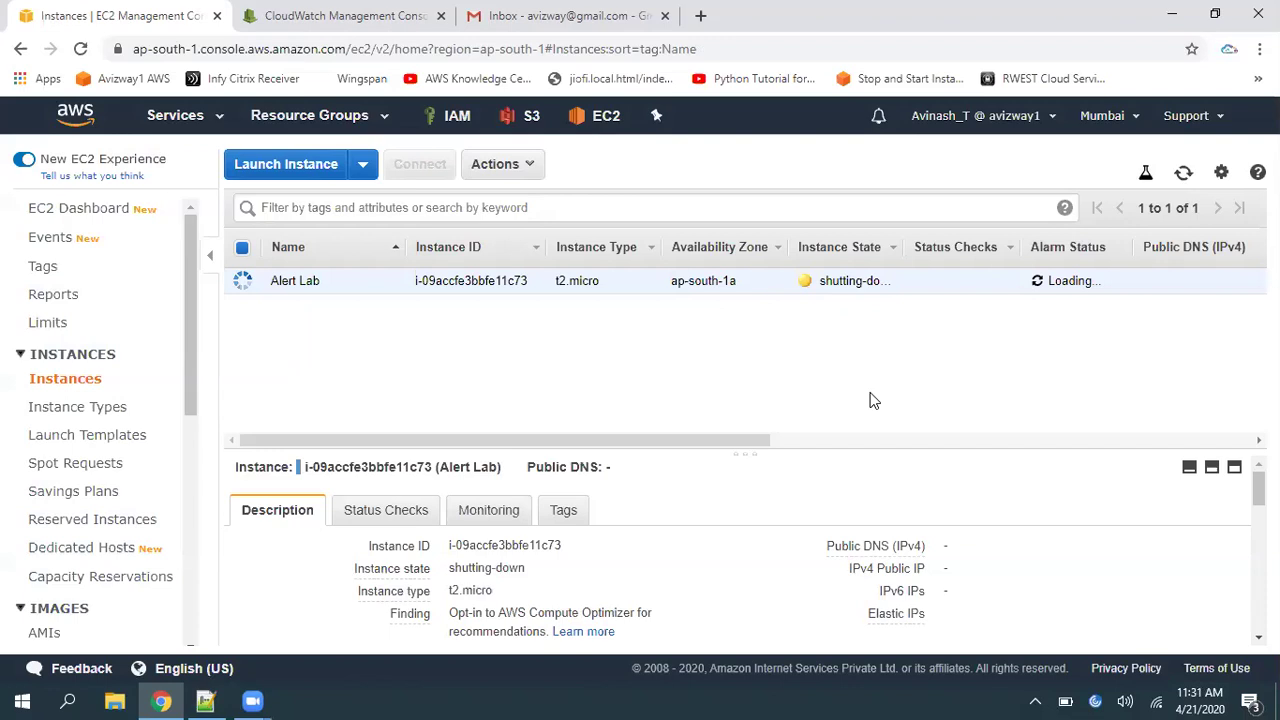
click(551, 16)
click(318, 181)
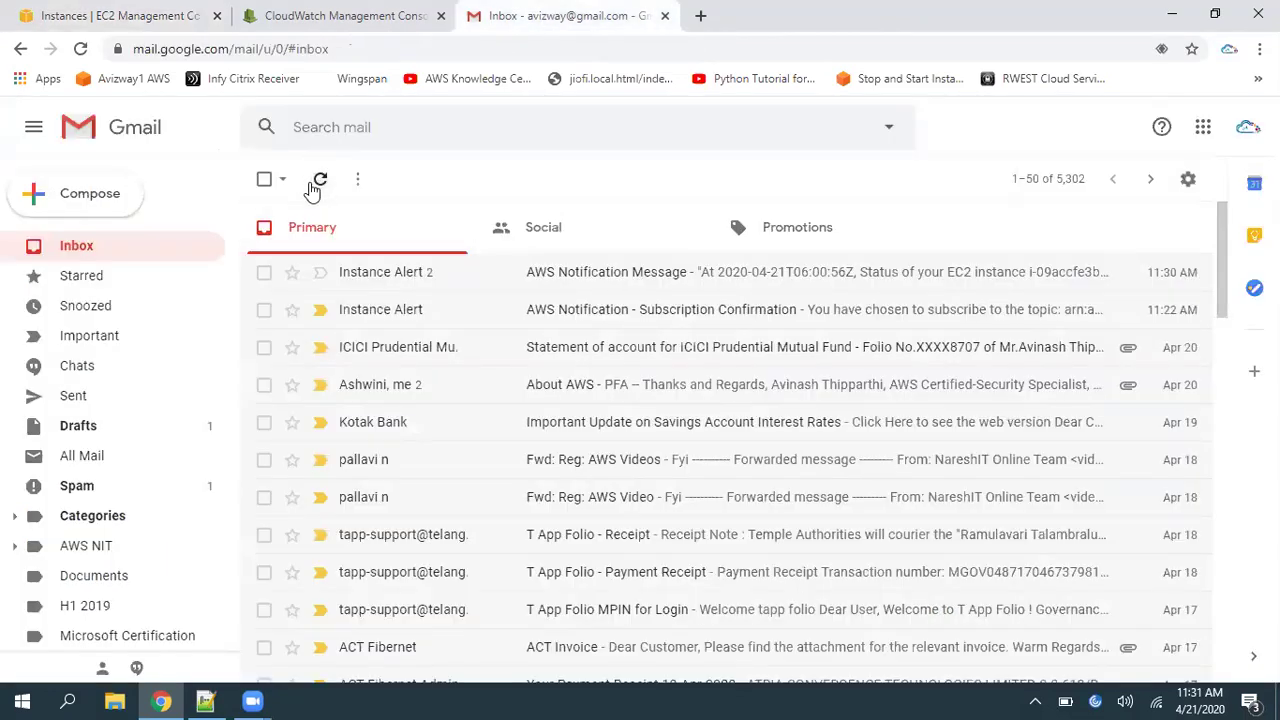
click(130, 16)
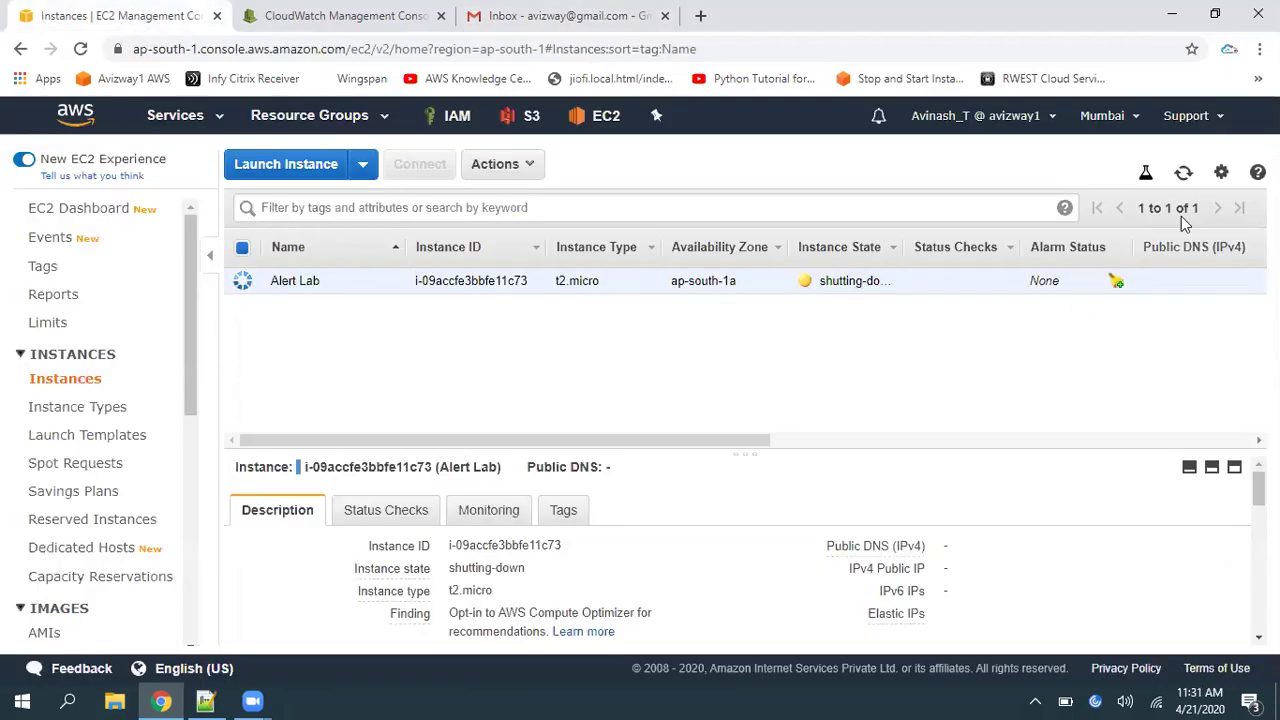
click(1184, 173)
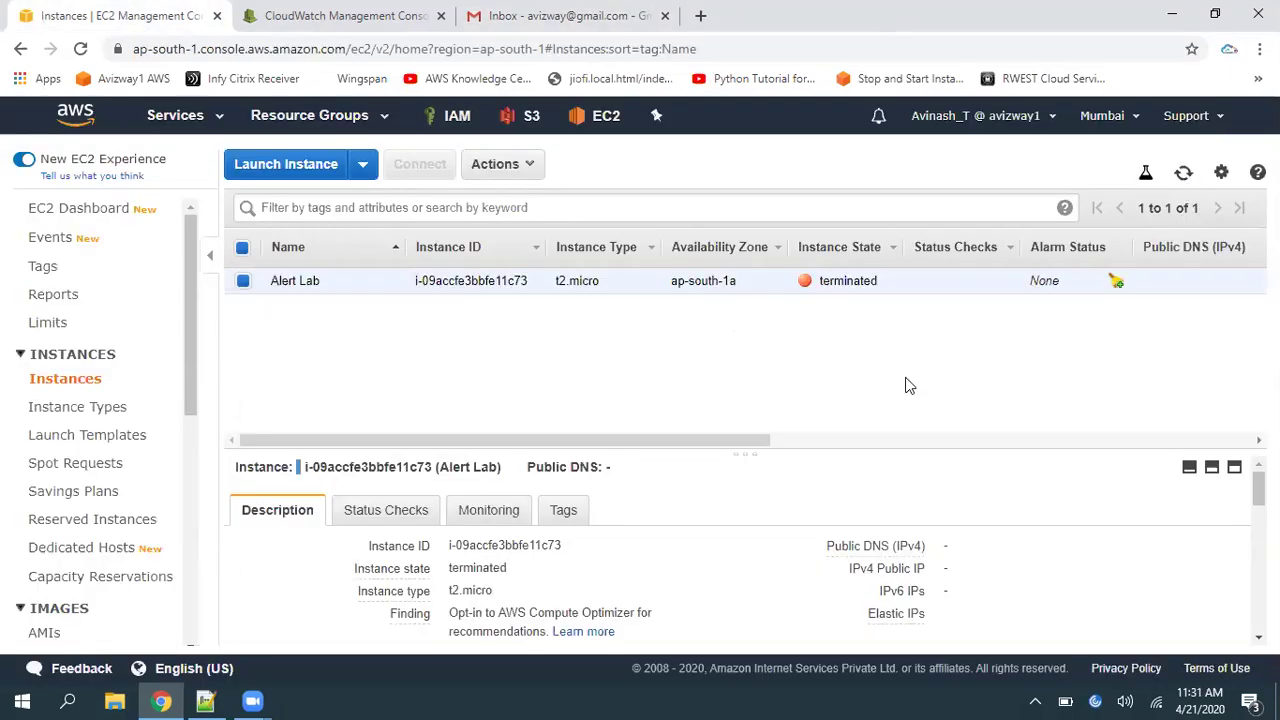
click(530, 15)
click(320, 179)
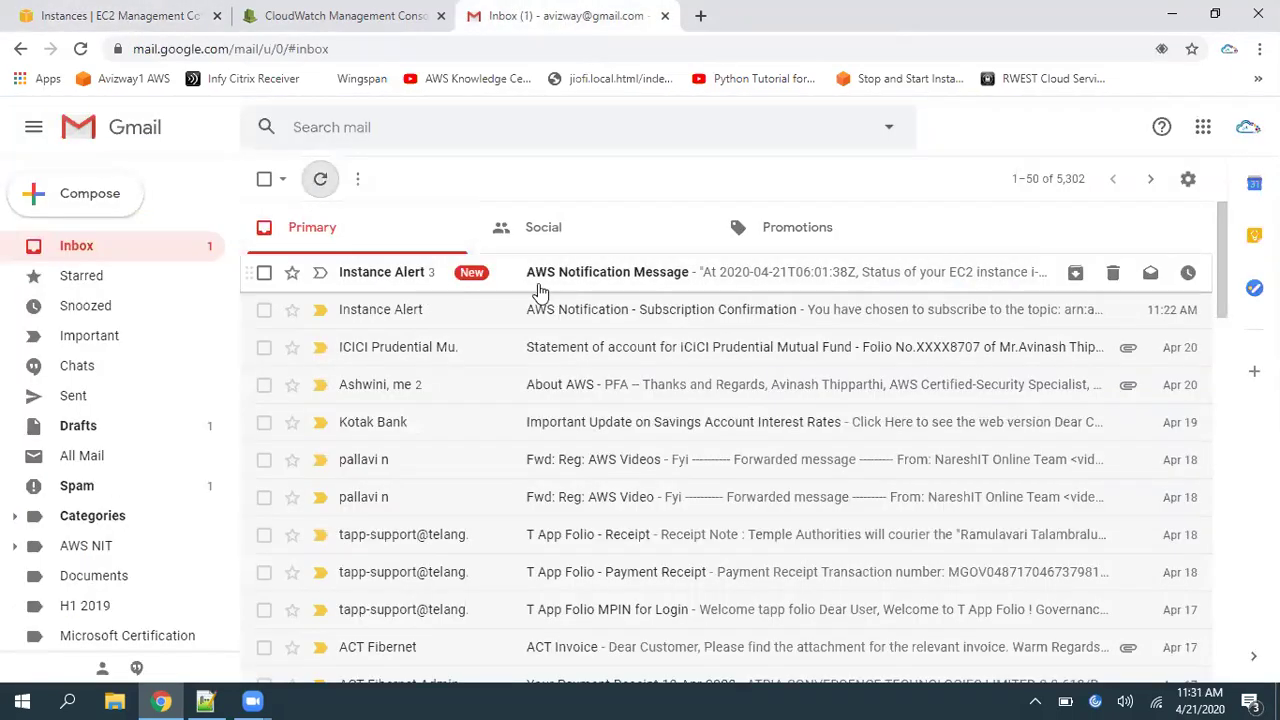
Read the terminated alert's timestamp, instance ID and status line in the newest conversation
click(607, 285)
drag(348, 478, 432, 480)
drag(566, 480, 716, 480)
click(760, 500)
drag(798, 476, 966, 480)
click(918, 516)
triple_click(1068, 488)
click(1068, 488)
click(55, 248)
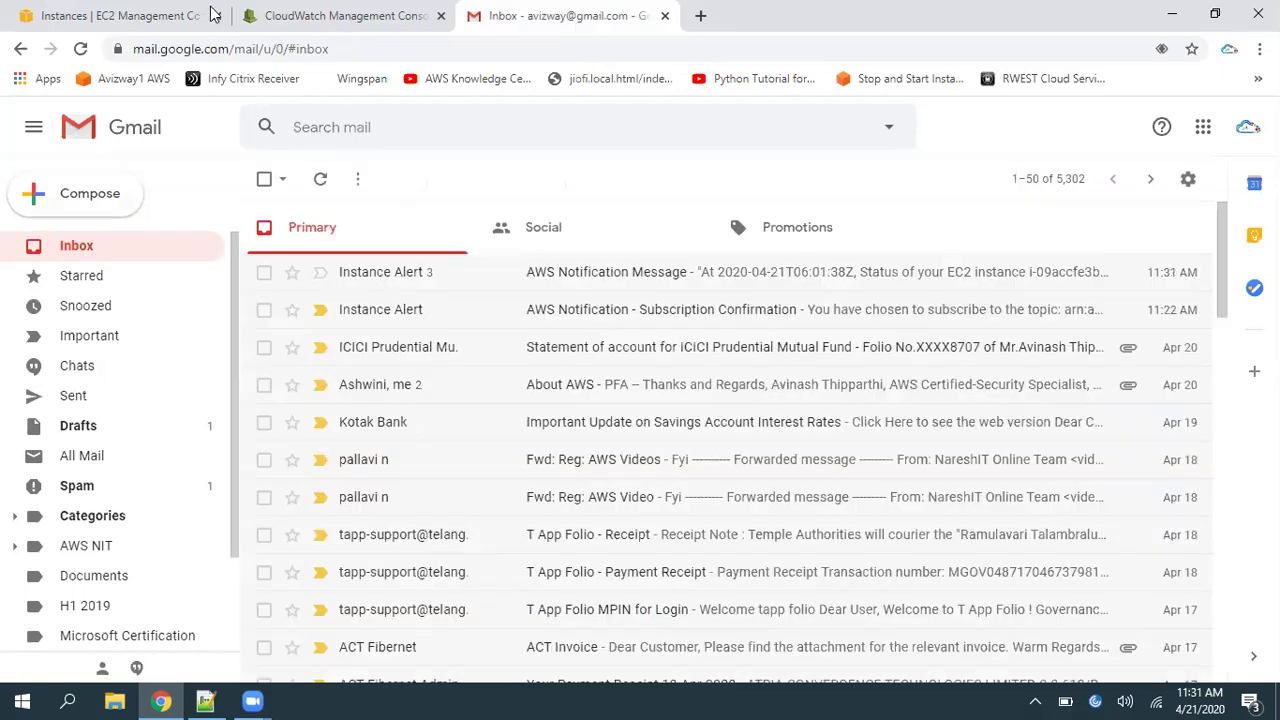
Refresh the EC2 list, then expand the first raw JSON alert to compare with the terminated one
click(210, 14)
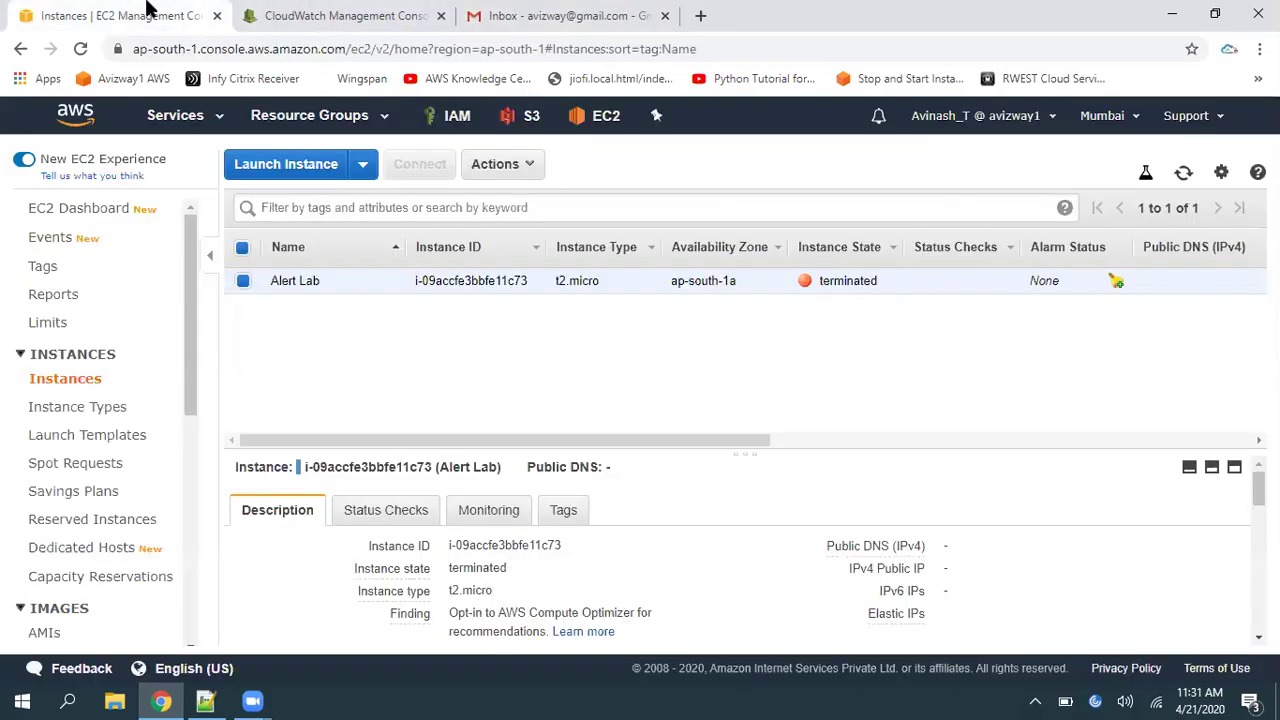
click(1178, 172)
click(560, 15)
click(475, 290)
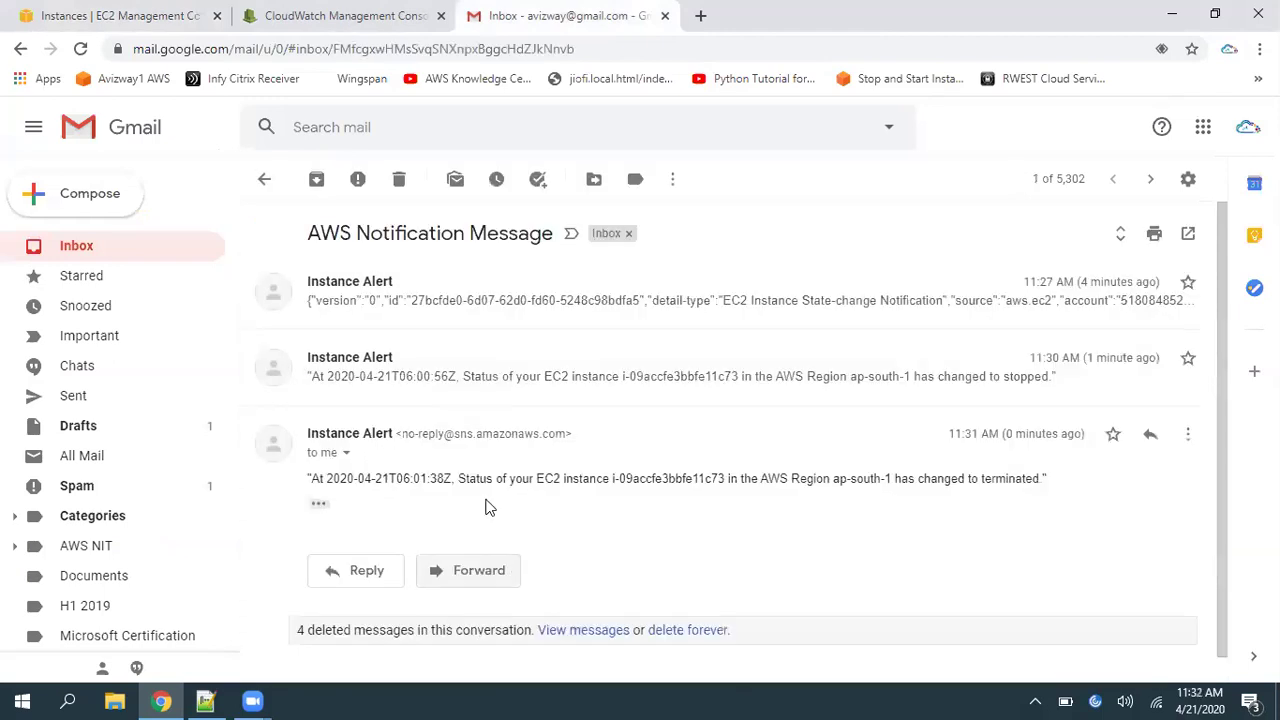
drag(347, 478, 786, 509)
click(566, 305)
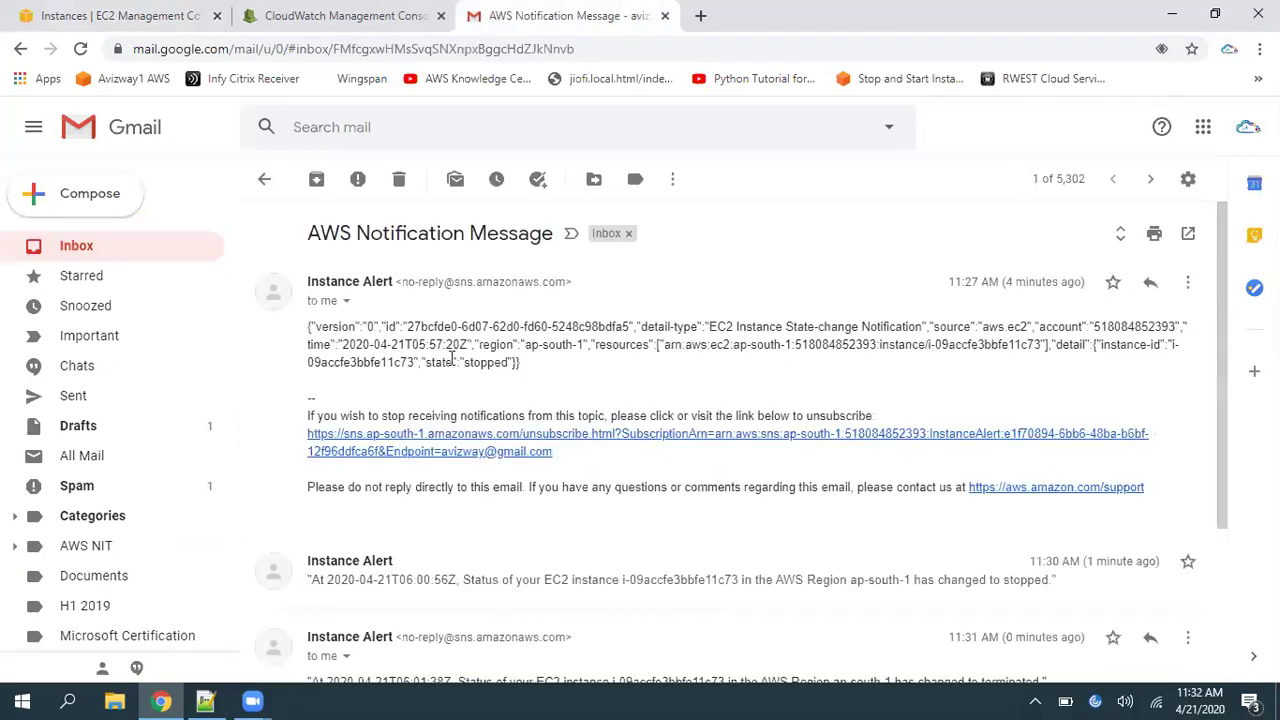
click(90, 25)
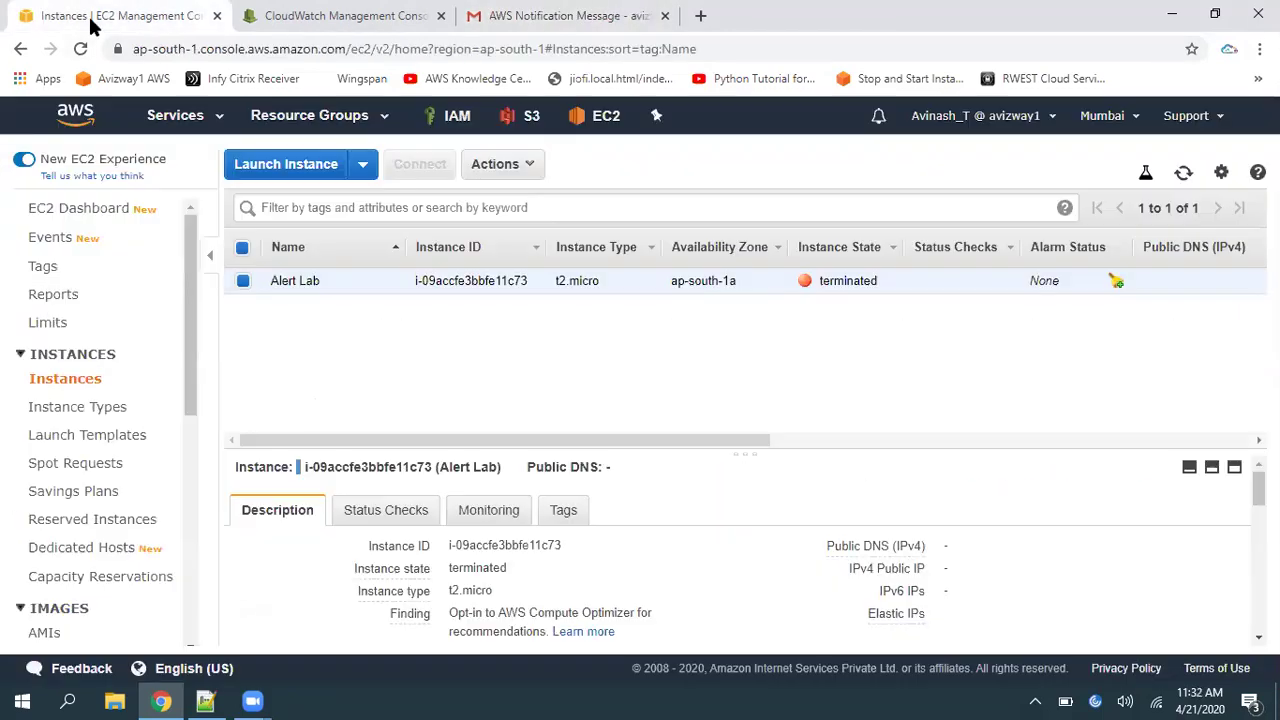